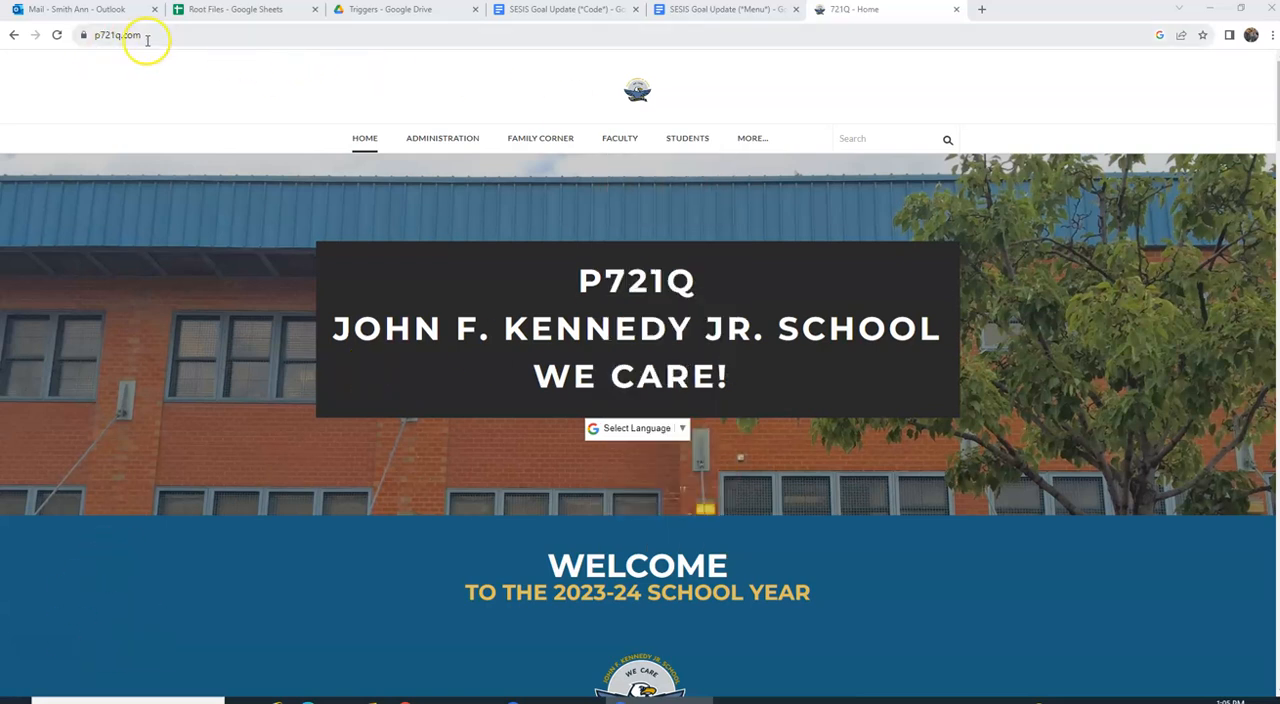
Step: Open the IEP Progress Monitor page from the faculty IEP resources on the school site
{"action": "mouse_move", "coordinate": [614, 148]}
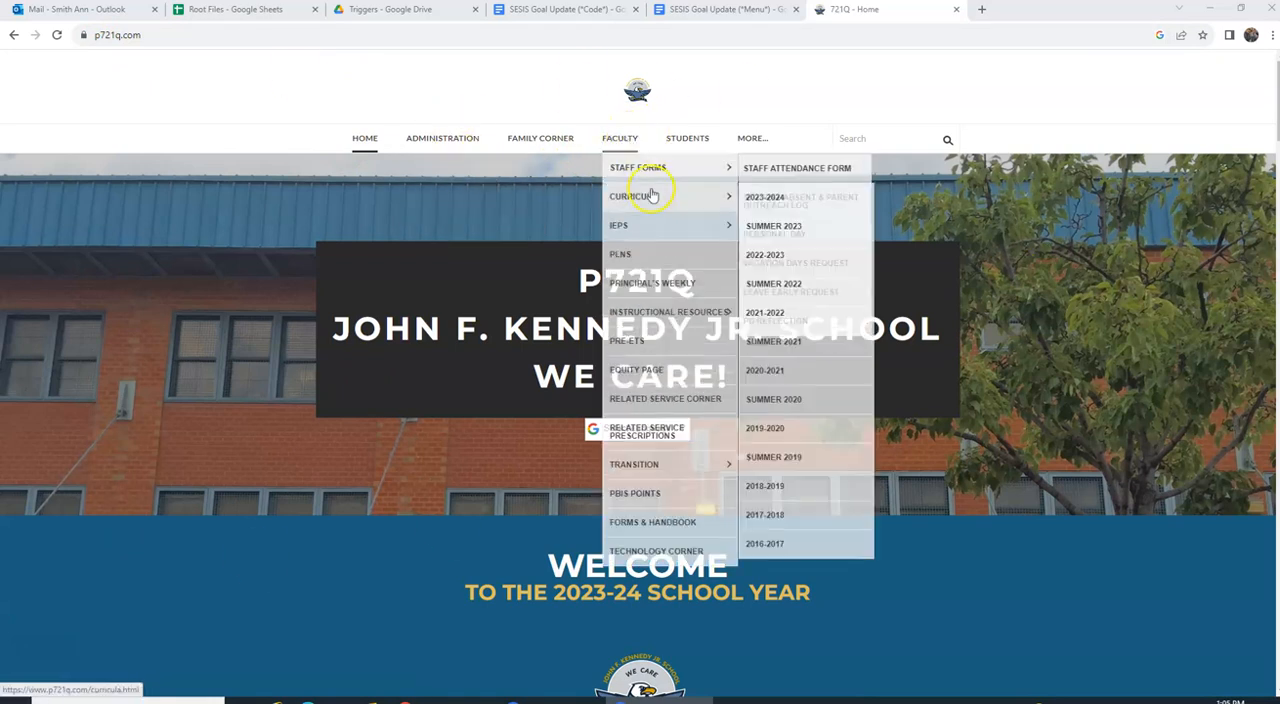
{"action": "mouse_move", "coordinate": [655, 226]}
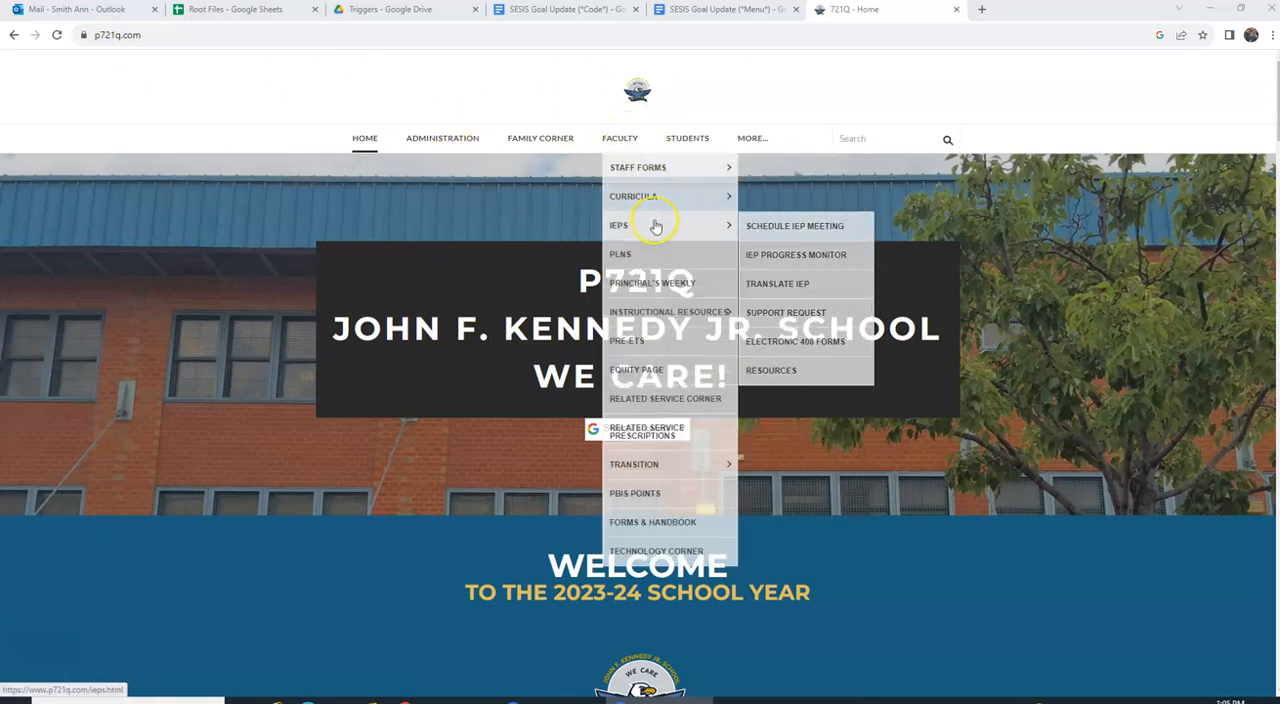
{"action": "left_click", "coordinate": [788, 256]}
Step: Open the class Y54 spreadsheet from the 6:1:1 classroom sites
{"action": "scroll", "coordinate": [849, 402], "scroll_direction": "down", "scroll_amount": 1}
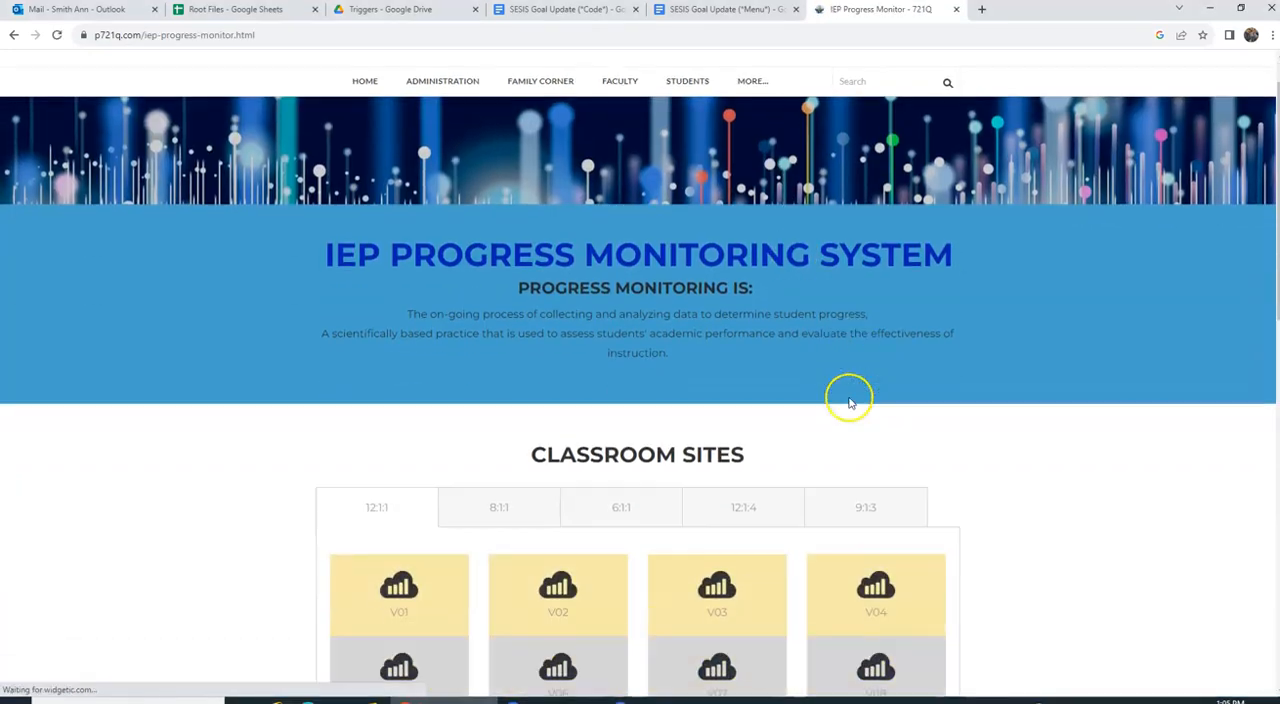
{"action": "scroll", "coordinate": [849, 402], "scroll_direction": "down", "scroll_amount": 3}
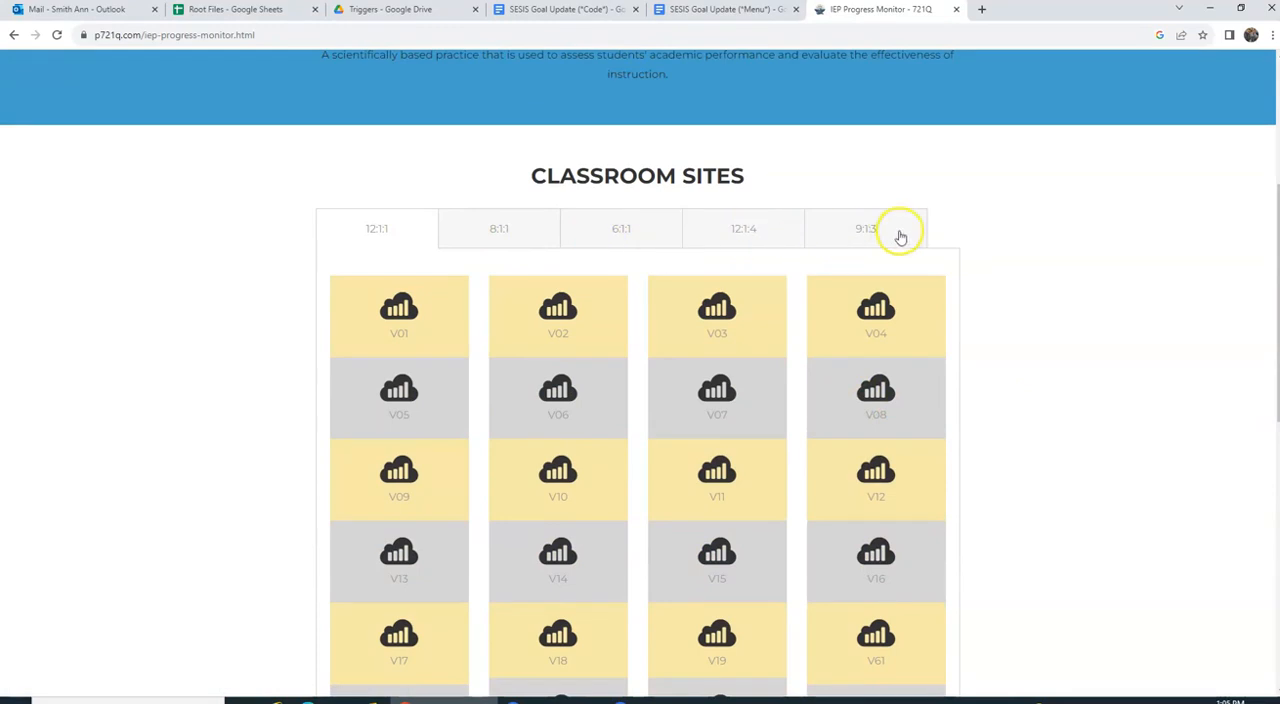
{"action": "left_click", "coordinate": [620, 232]}
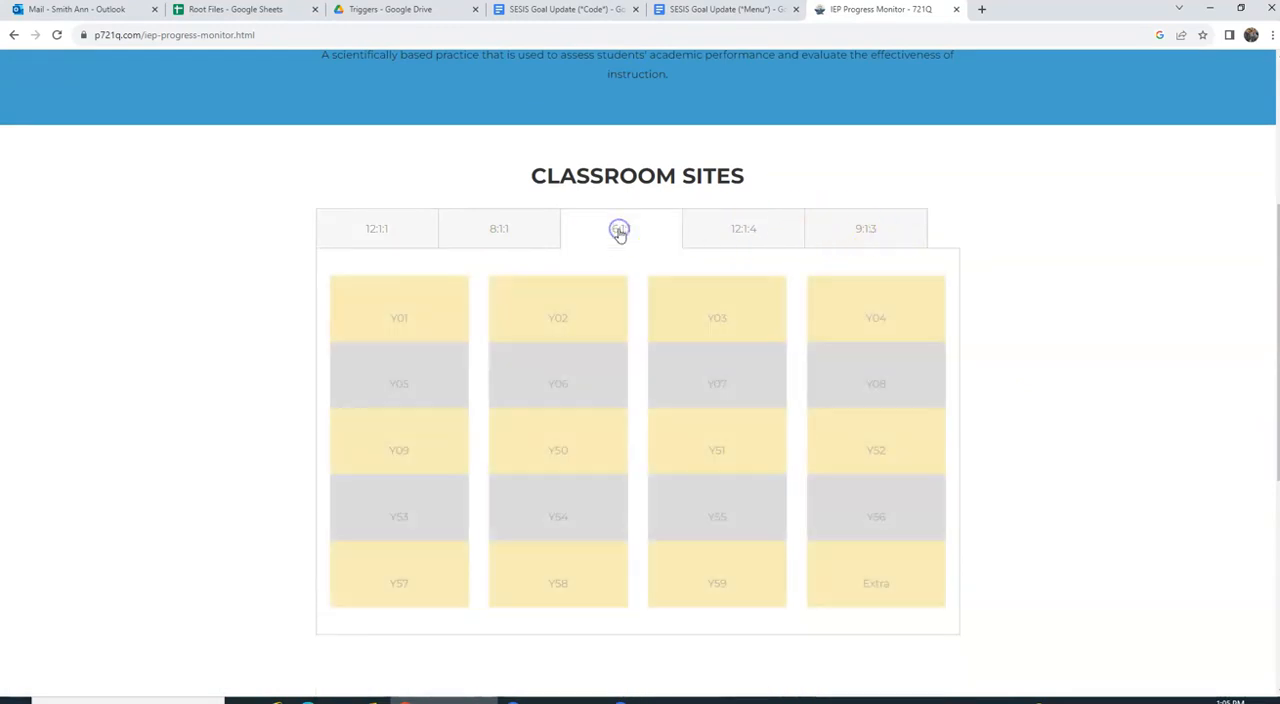
{"action": "scroll", "coordinate": [757, 280], "scroll_direction": "down", "scroll_amount": 3}
{"action": "left_click", "coordinate": [563, 301]}
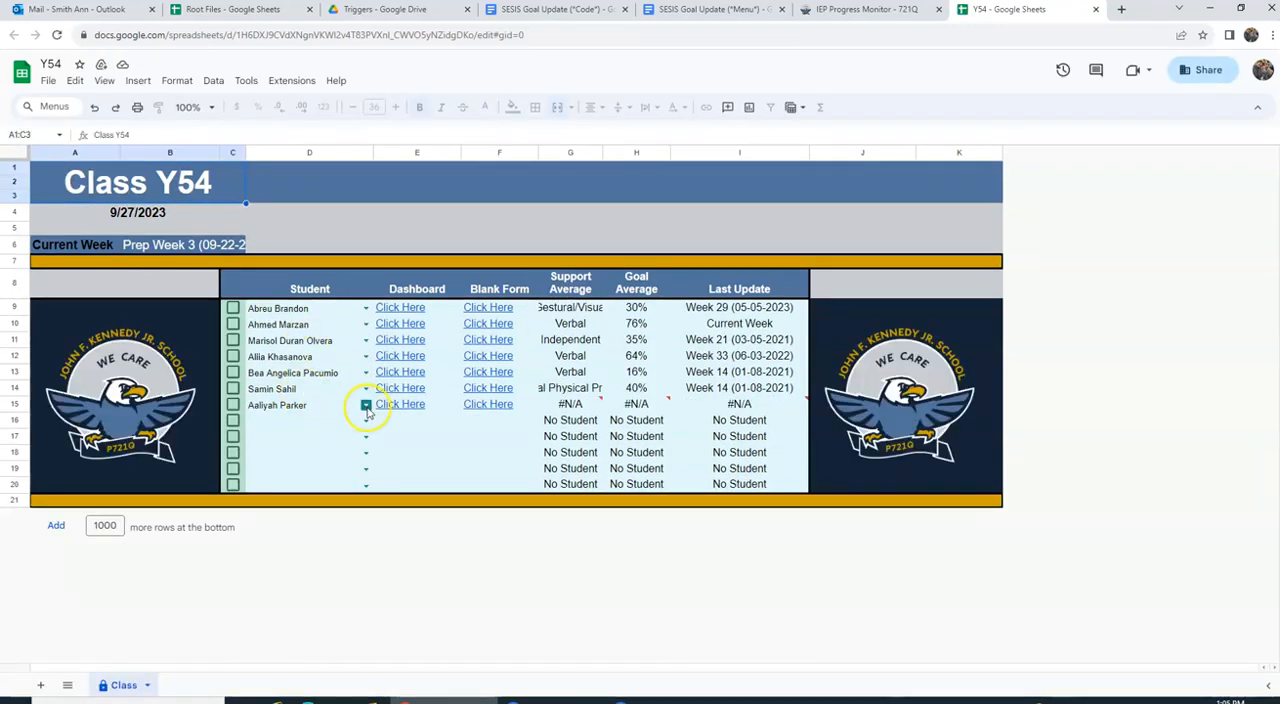
Step: Clear the student's name from row 15 of the class list
{"action": "left_click", "coordinate": [366, 404]}
{"action": "key", "text": "BackSpace"}
{"action": "key", "text": "BackSpace"}
{"action": "key", "text": "BackSpace"}
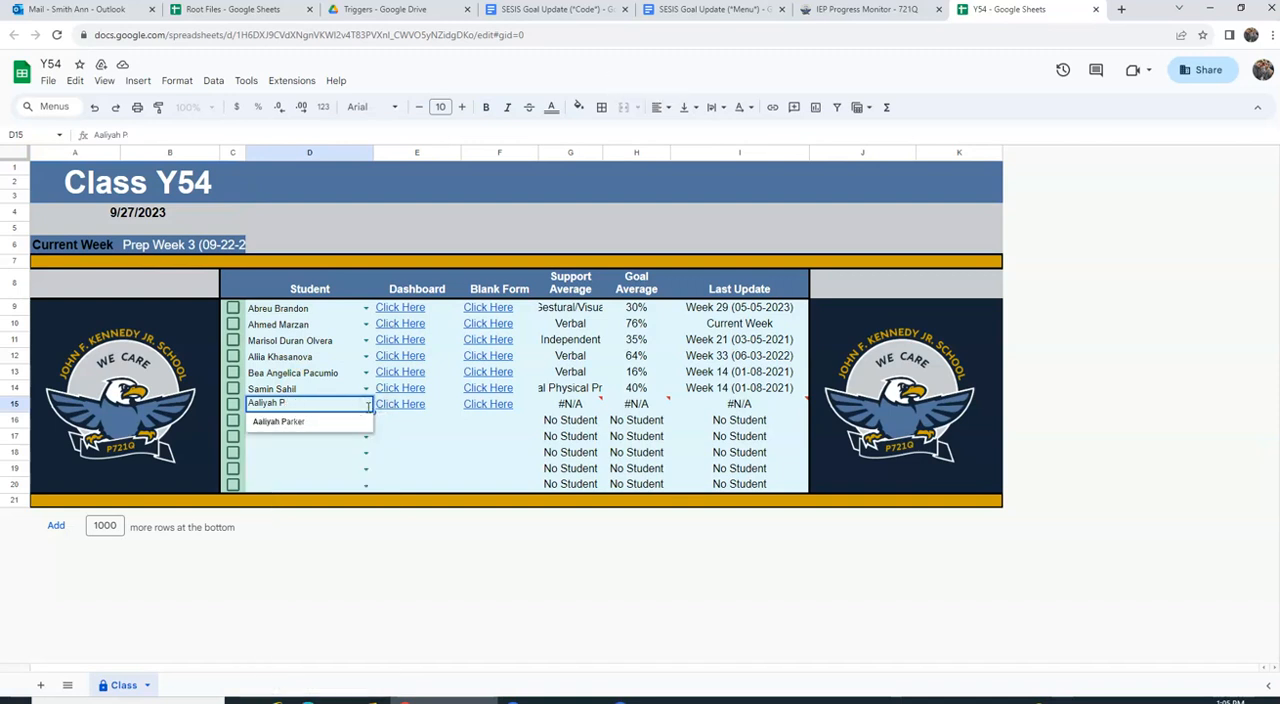
{"action": "key", "text": "BackSpace"}
{"action": "key", "text": "BackSpace"}
{"action": "key", "text": "BackSpace"}
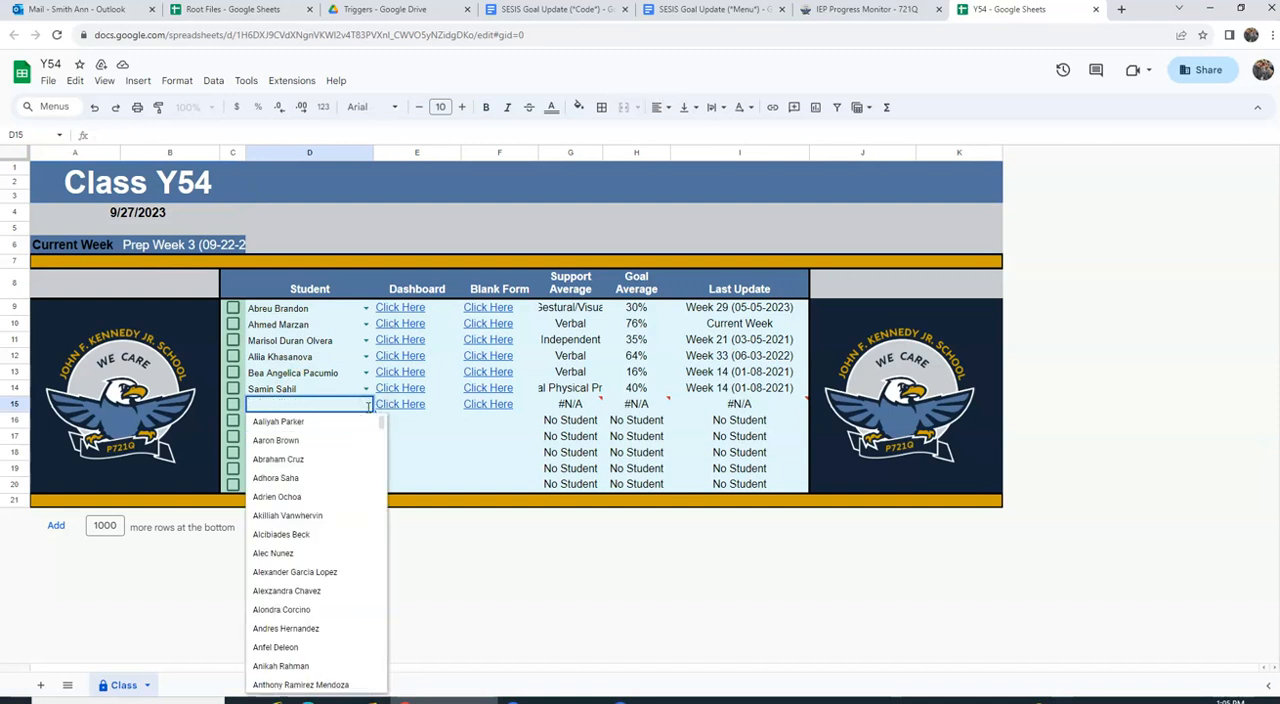
{"action": "left_click", "coordinate": [470, 442]}
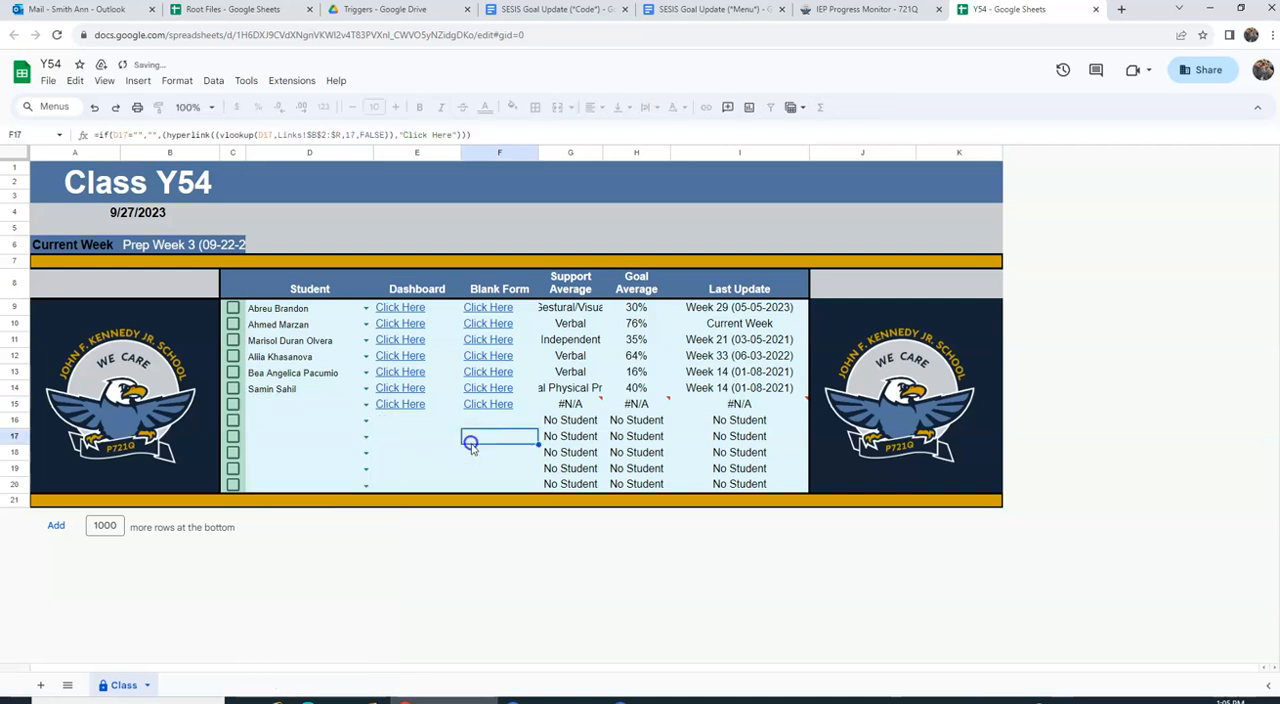
Step: Select the first student in the name list for row 15 of the class list
{"action": "left_click", "coordinate": [366, 404]}
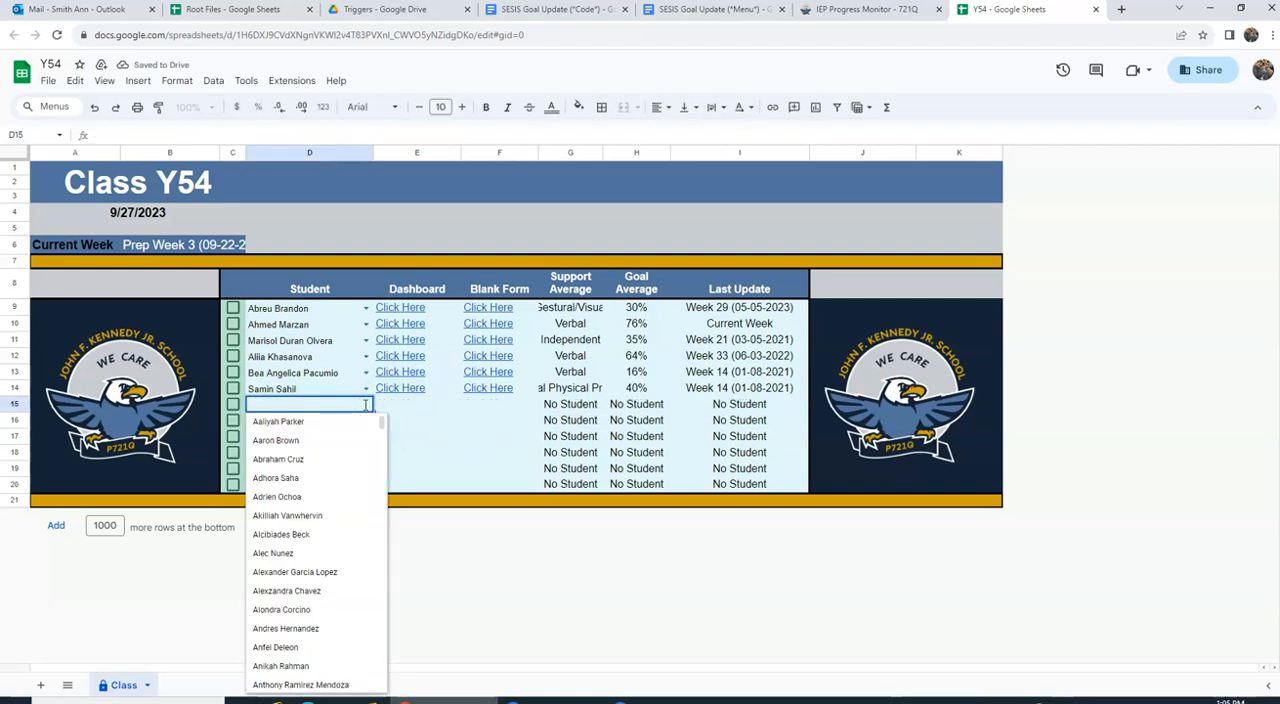
{"action": "left_click", "coordinate": [304, 421]}
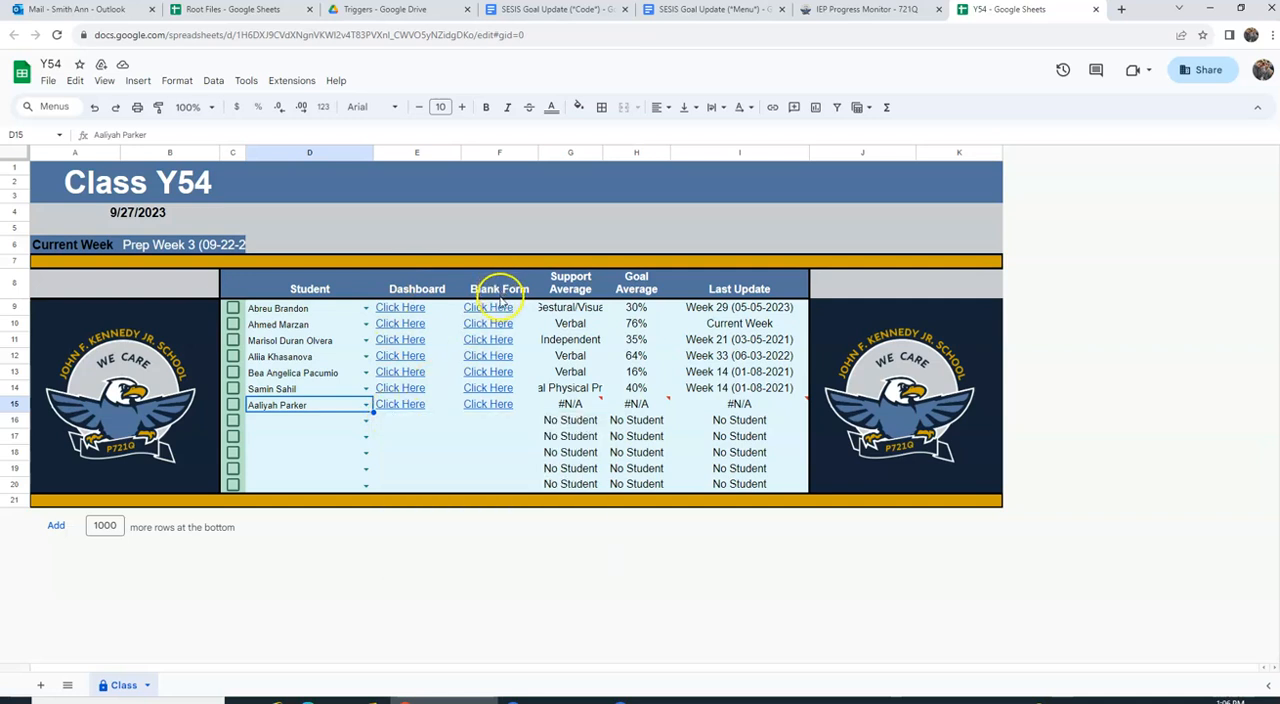
{"action": "mouse_move", "coordinate": [497, 309]}
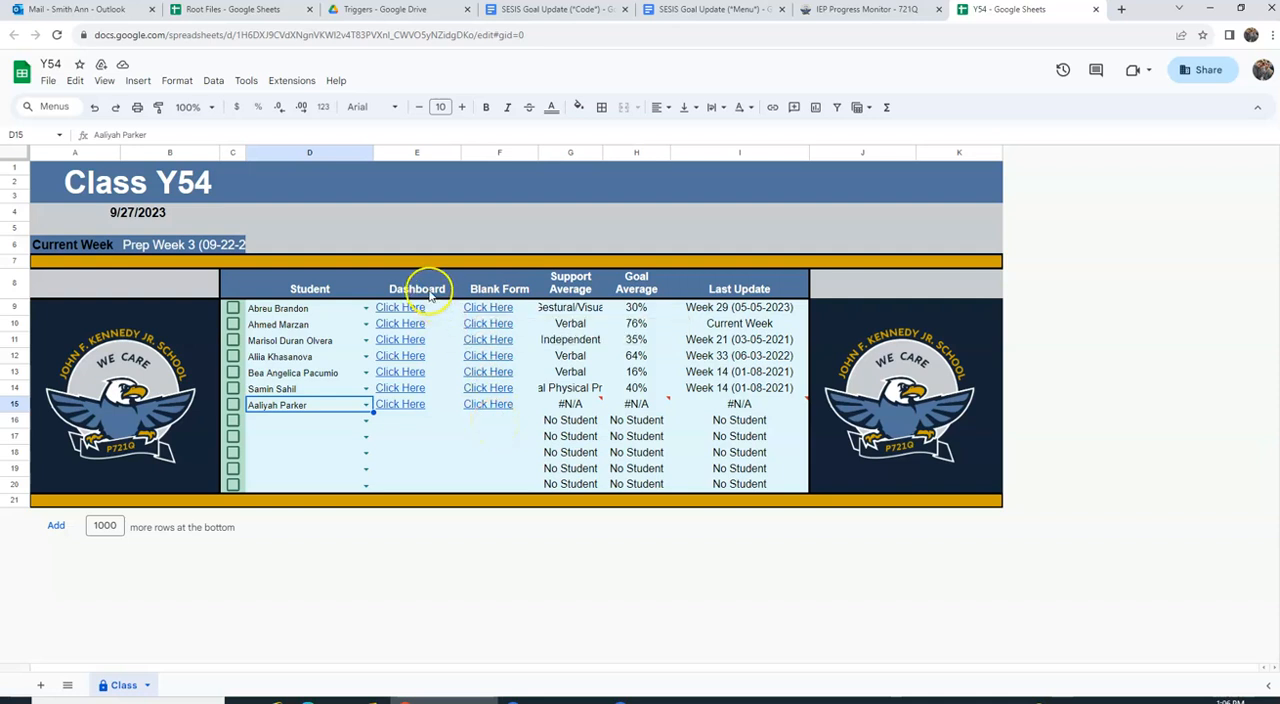
{"action": "left_click", "coordinate": [285, 422]}
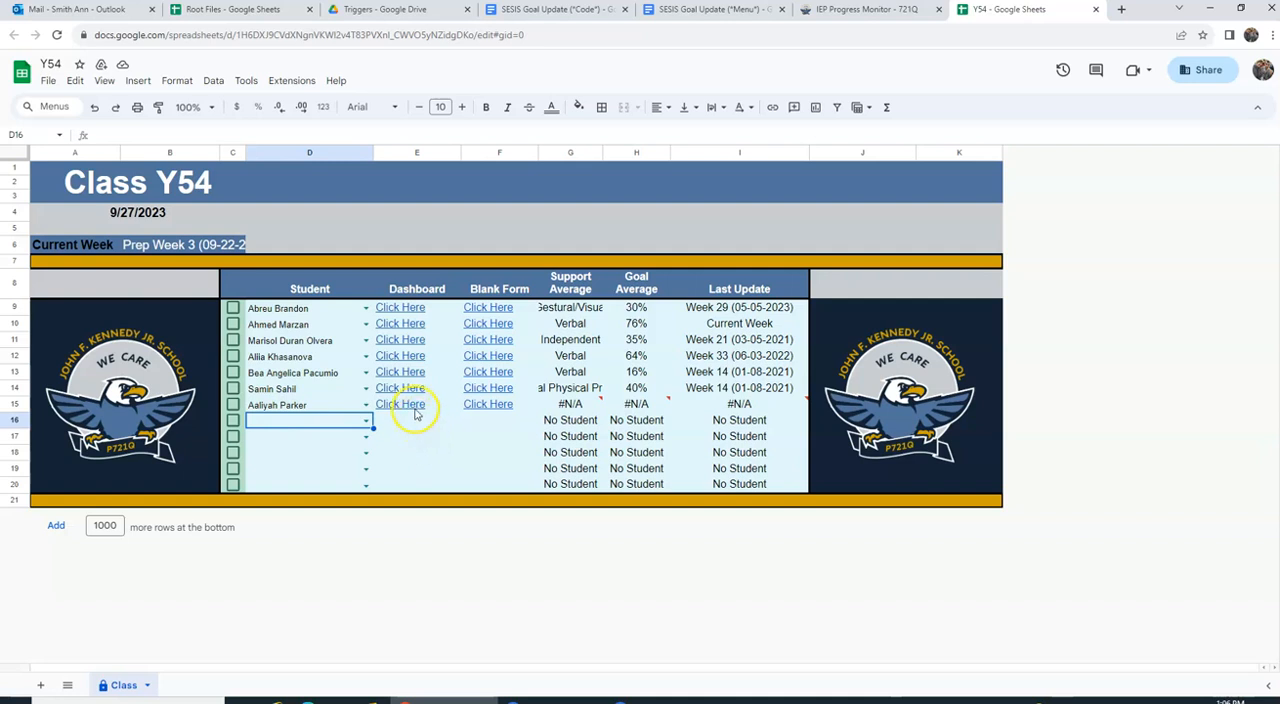
Step: Open the IEP data dashboard of the student in row 15 and switch to its Goal 1 sheet
{"action": "mouse_move", "coordinate": [416, 413]}
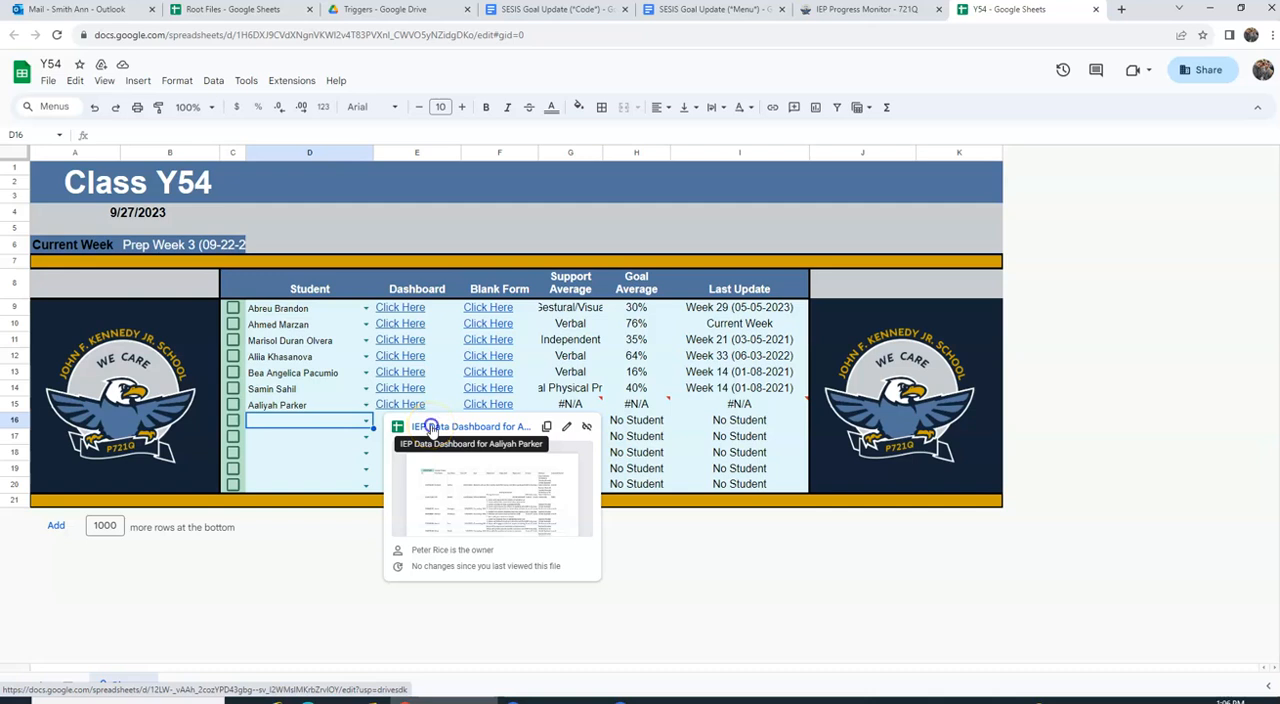
{"action": "left_click", "coordinate": [431, 427]}
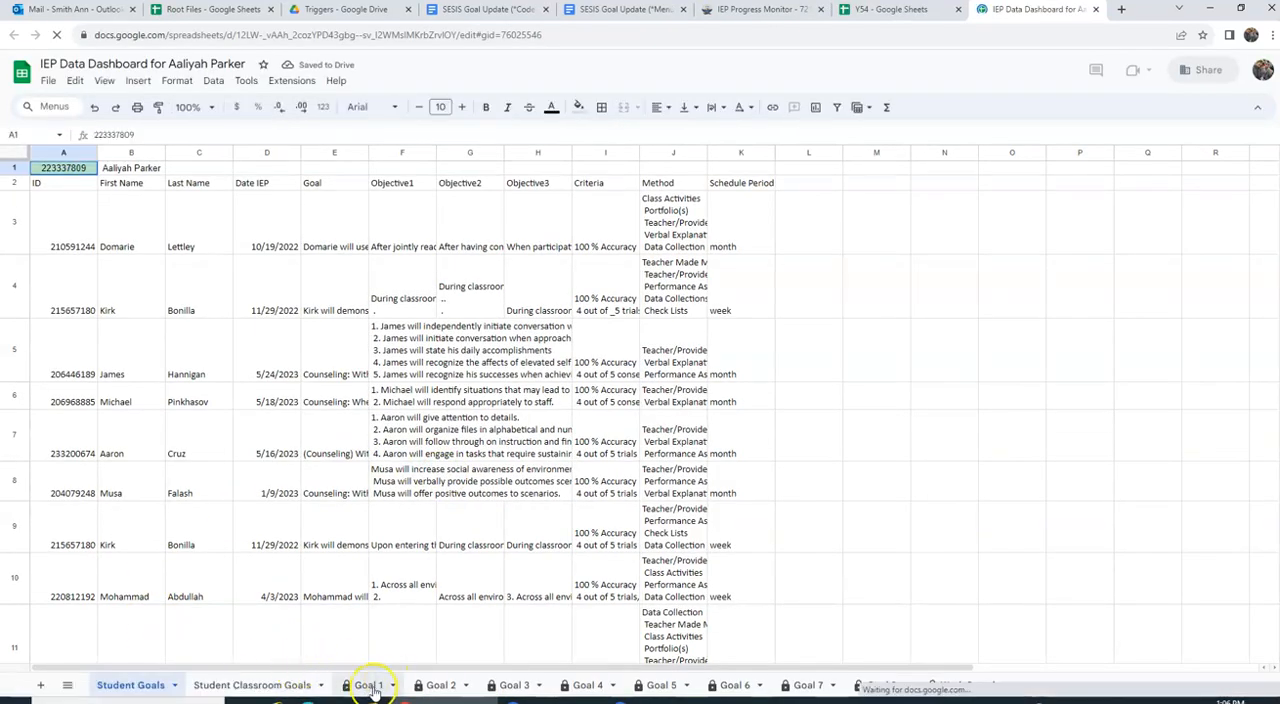
{"action": "left_click", "coordinate": [368, 686]}
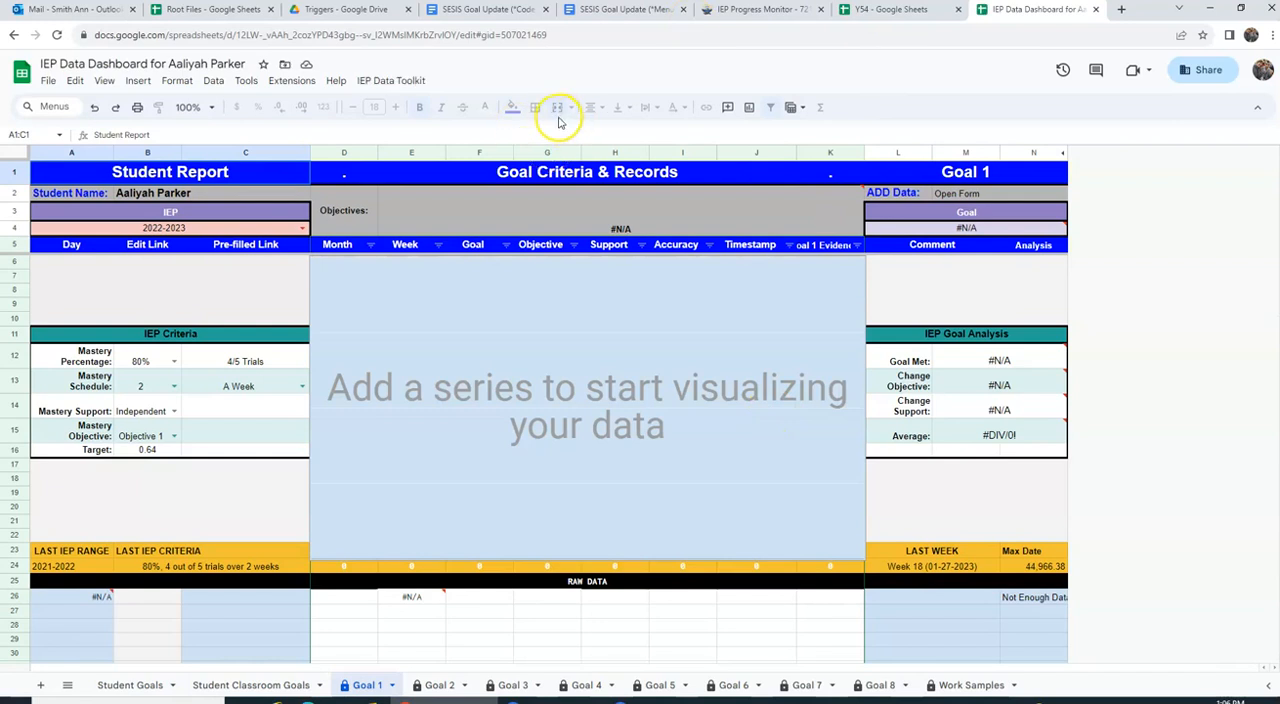
{"action": "left_click", "coordinate": [415, 88]}
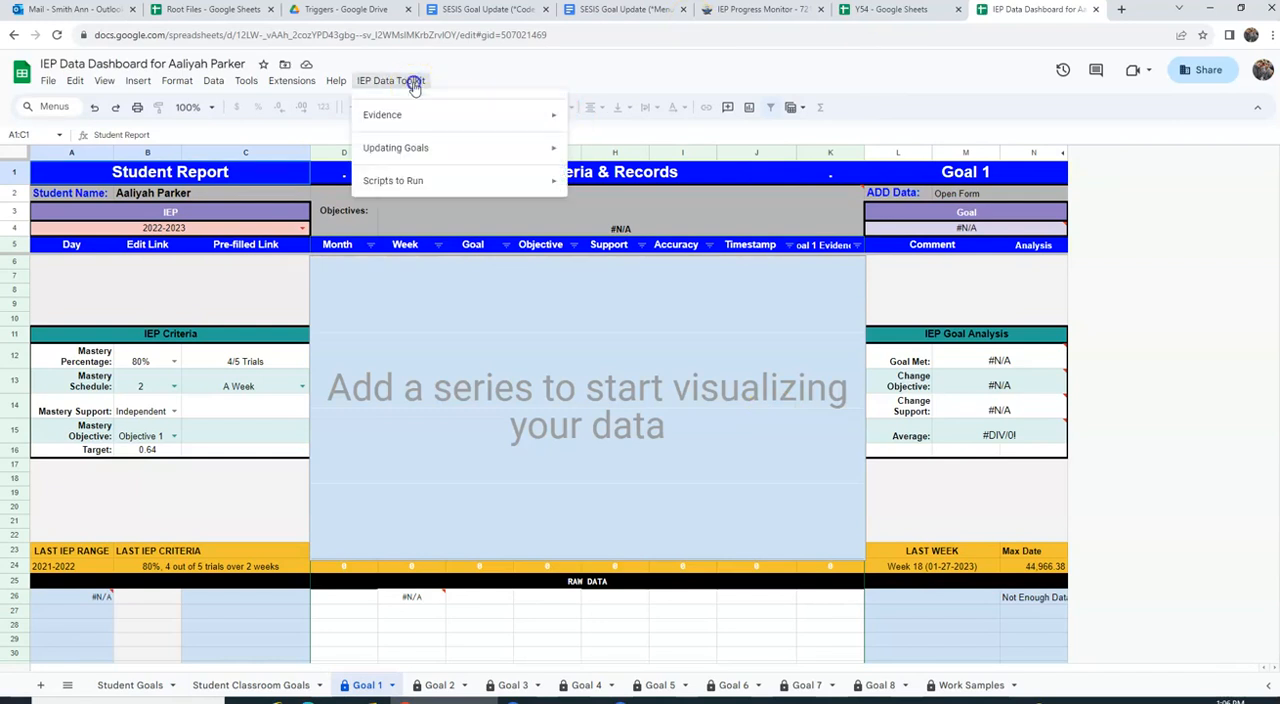
{"action": "mouse_move", "coordinate": [427, 188]}
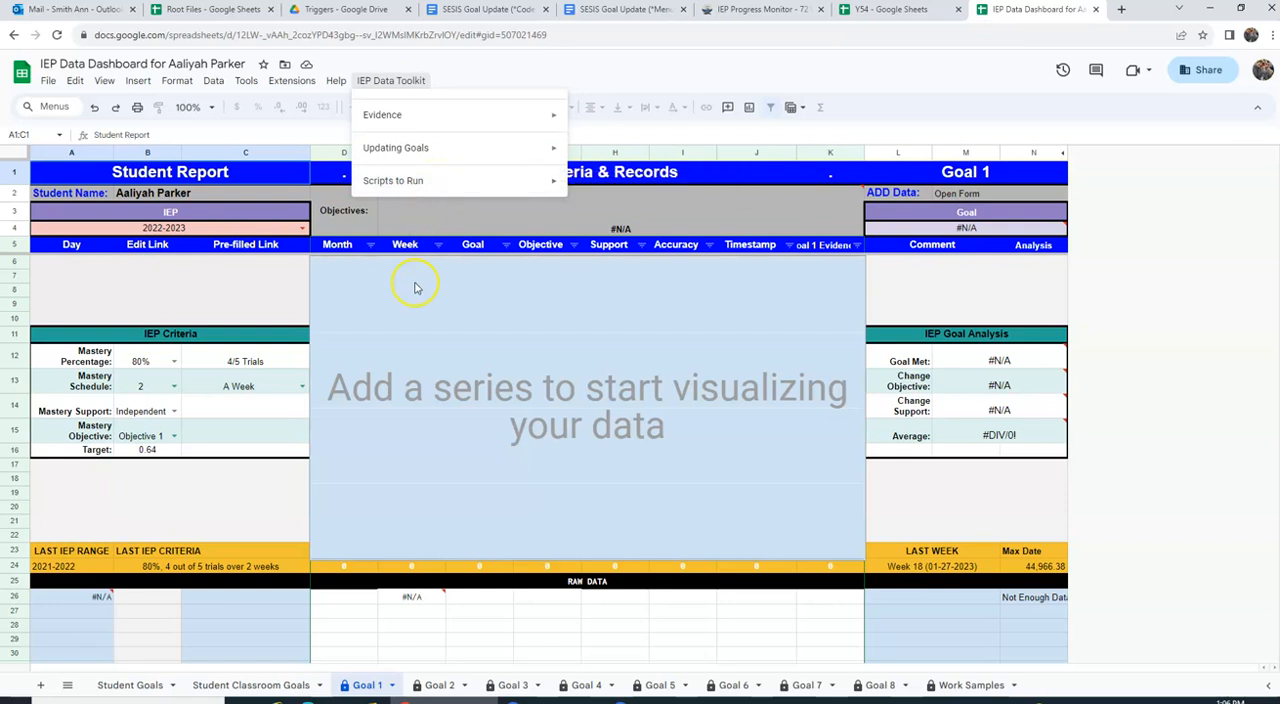
{"action": "mouse_move", "coordinate": [540, 181]}
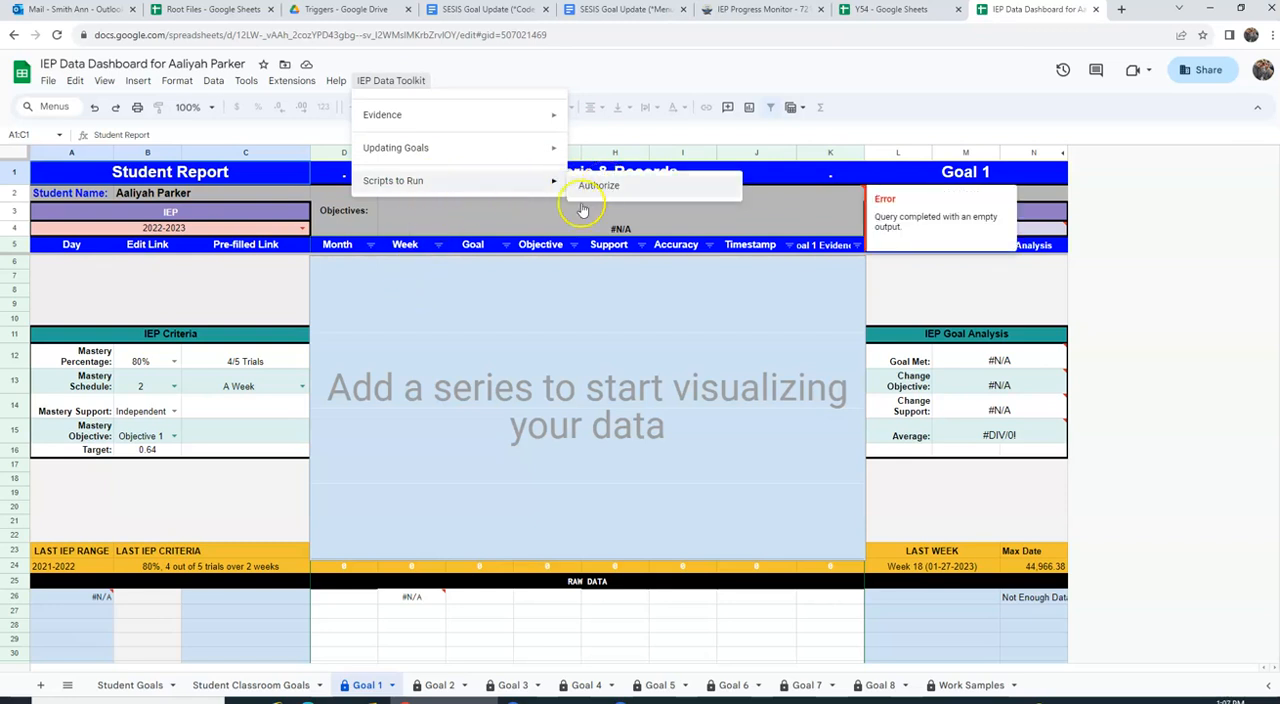
{"action": "left_click", "coordinate": [490, 336]}
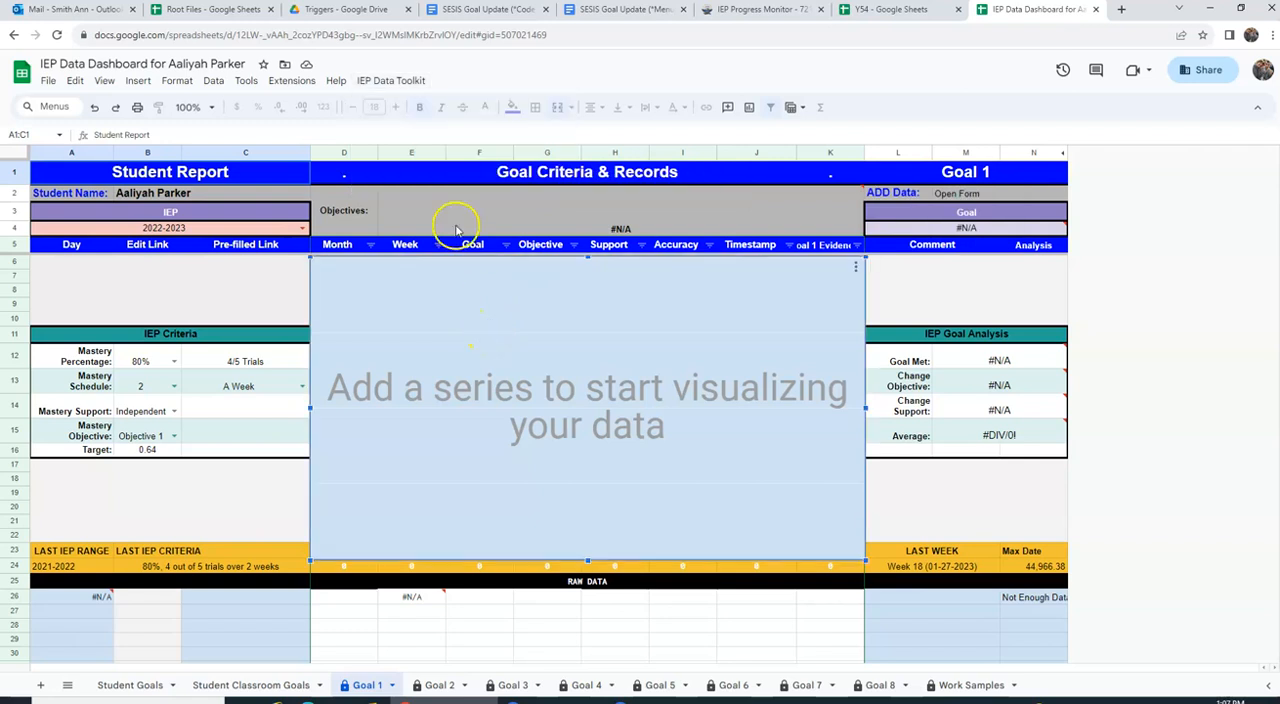
Step: Run Review Goals from the IEP Data Toolkit and mark the Counseling goal as not a classroom goal
{"action": "left_click", "coordinate": [398, 82]}
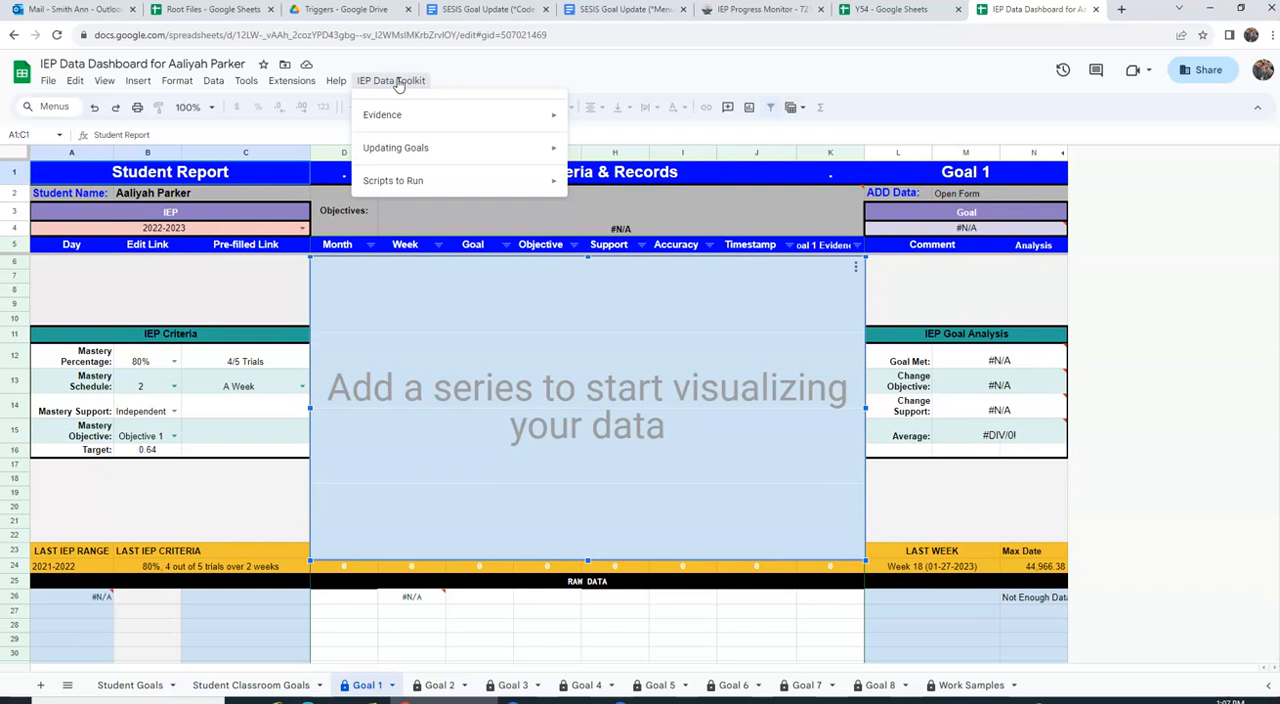
{"action": "left_click", "coordinate": [395, 150]}
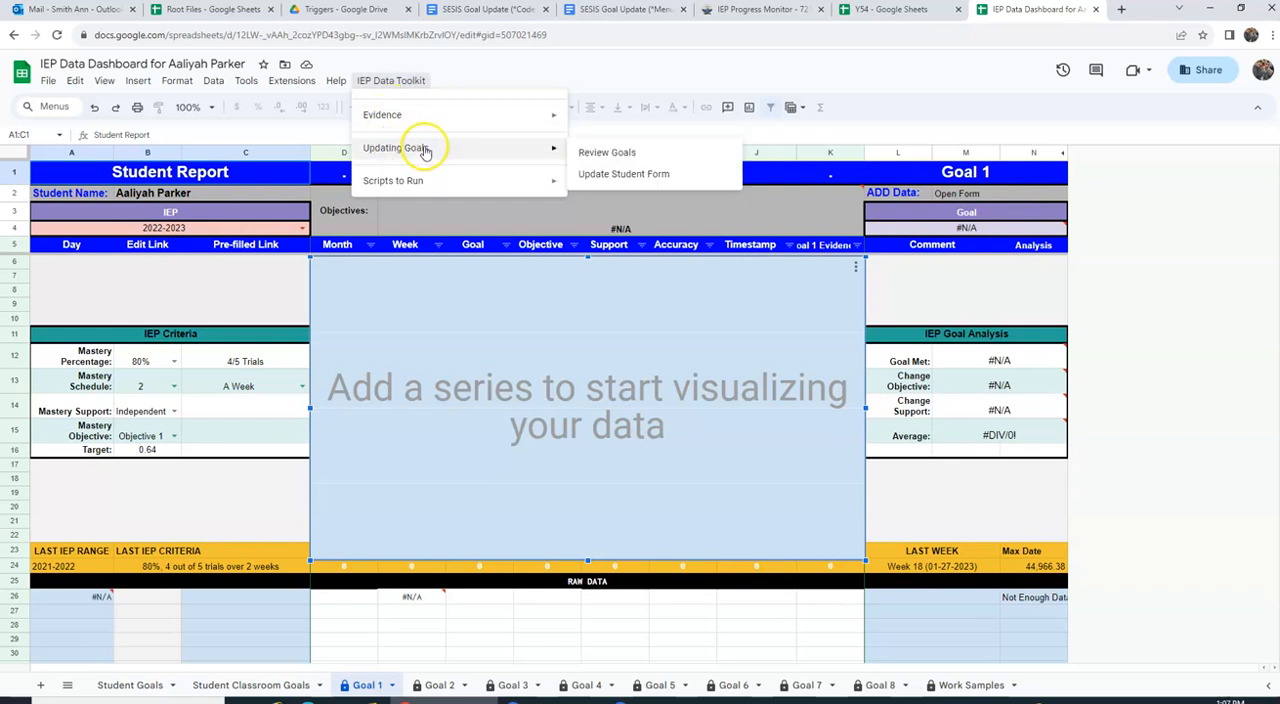
{"action": "left_click", "coordinate": [598, 154]}
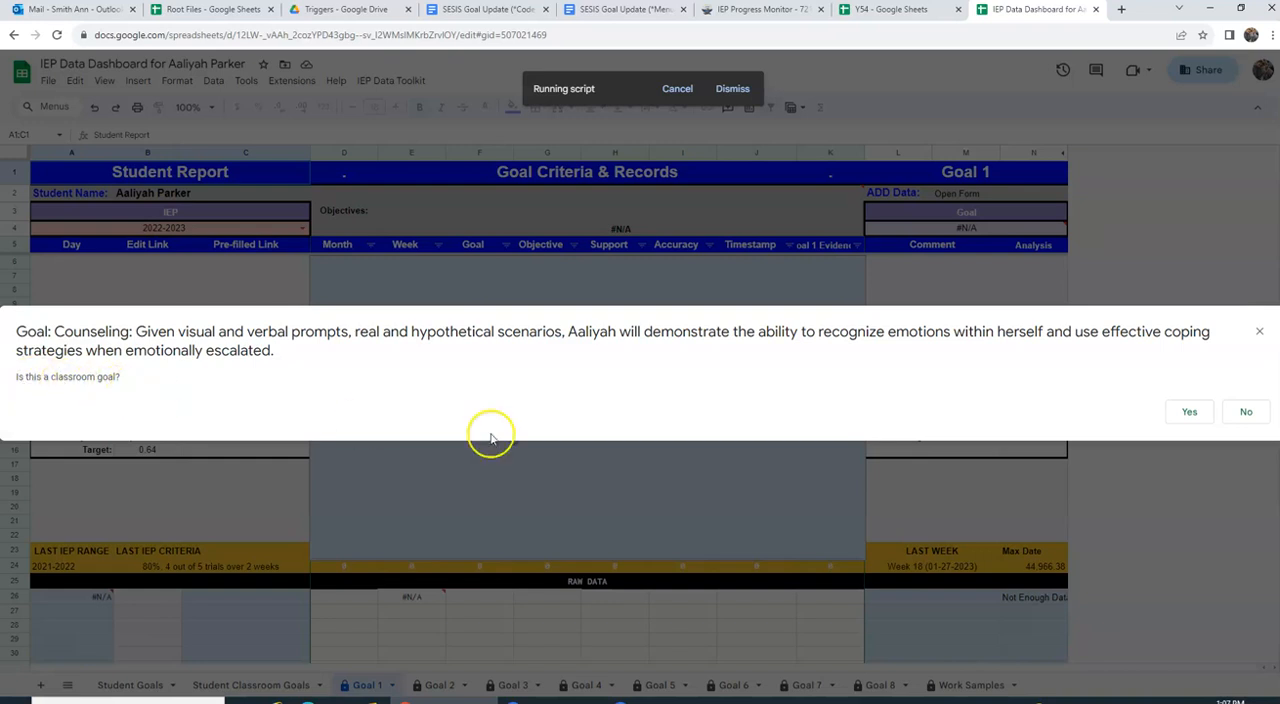
{"action": "left_click", "coordinate": [1240, 413]}
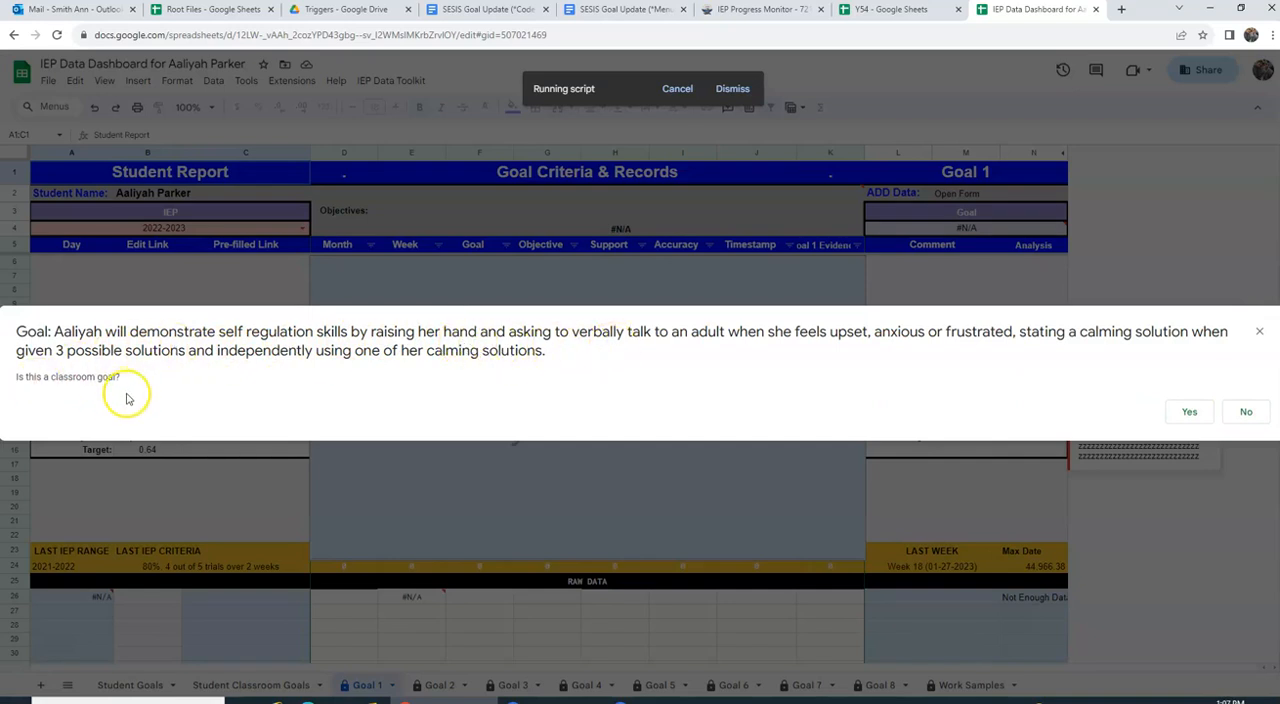
Step: Accept the self-regulation goal as a classroom goal and submit it with goal type Social Emotional and Objective 1
{"action": "left_click", "coordinate": [1185, 413]}
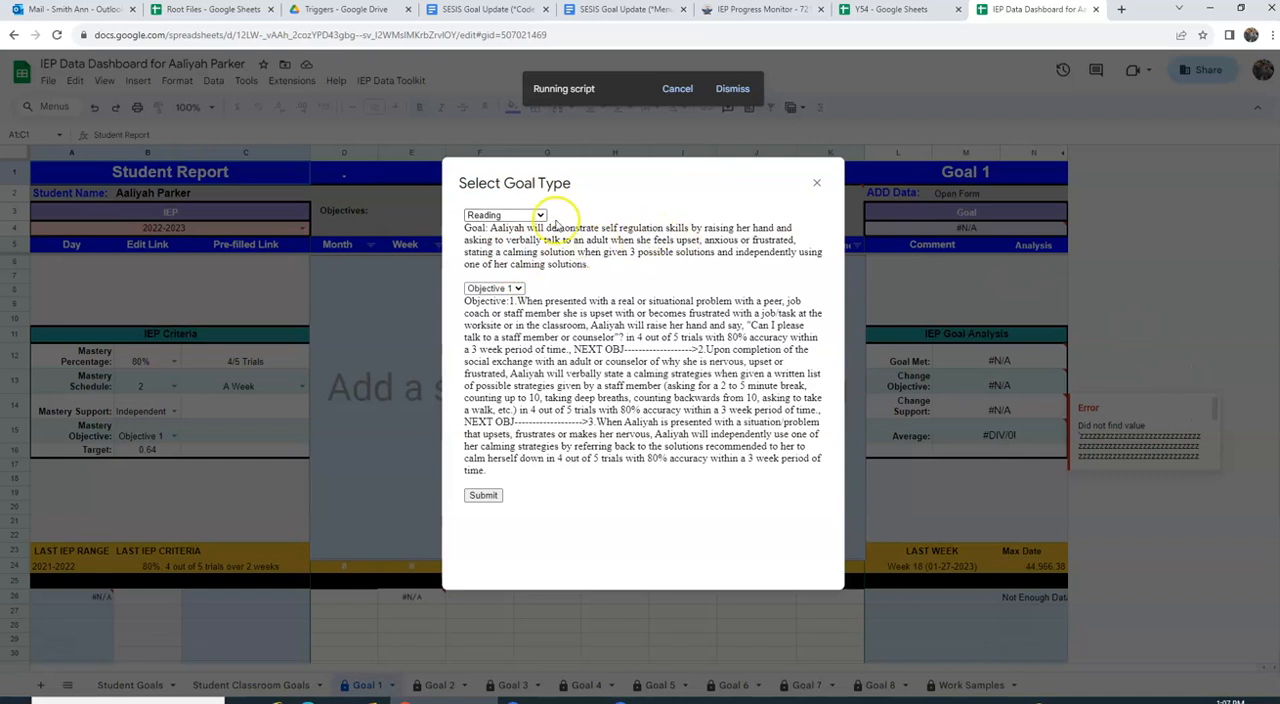
{"action": "left_click", "coordinate": [533, 215]}
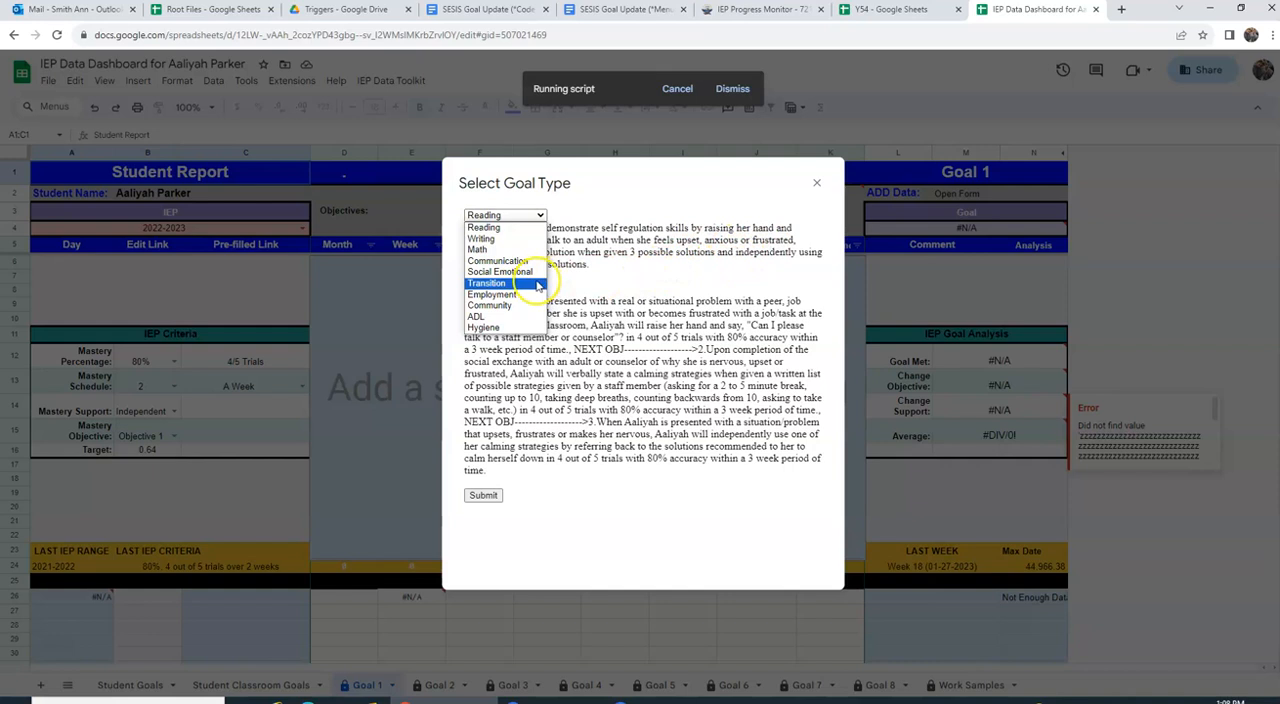
{"action": "left_click", "coordinate": [500, 260]}
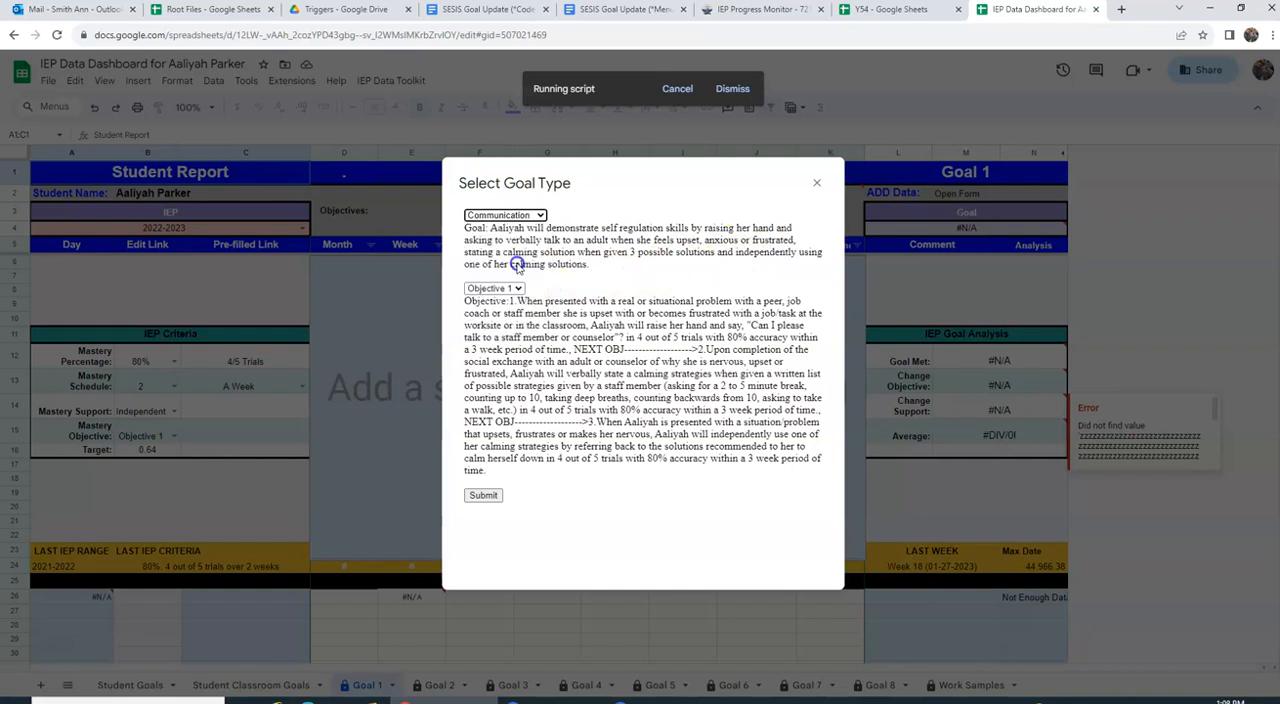
{"action": "left_click", "coordinate": [517, 213]}
{"action": "left_click", "coordinate": [505, 272]}
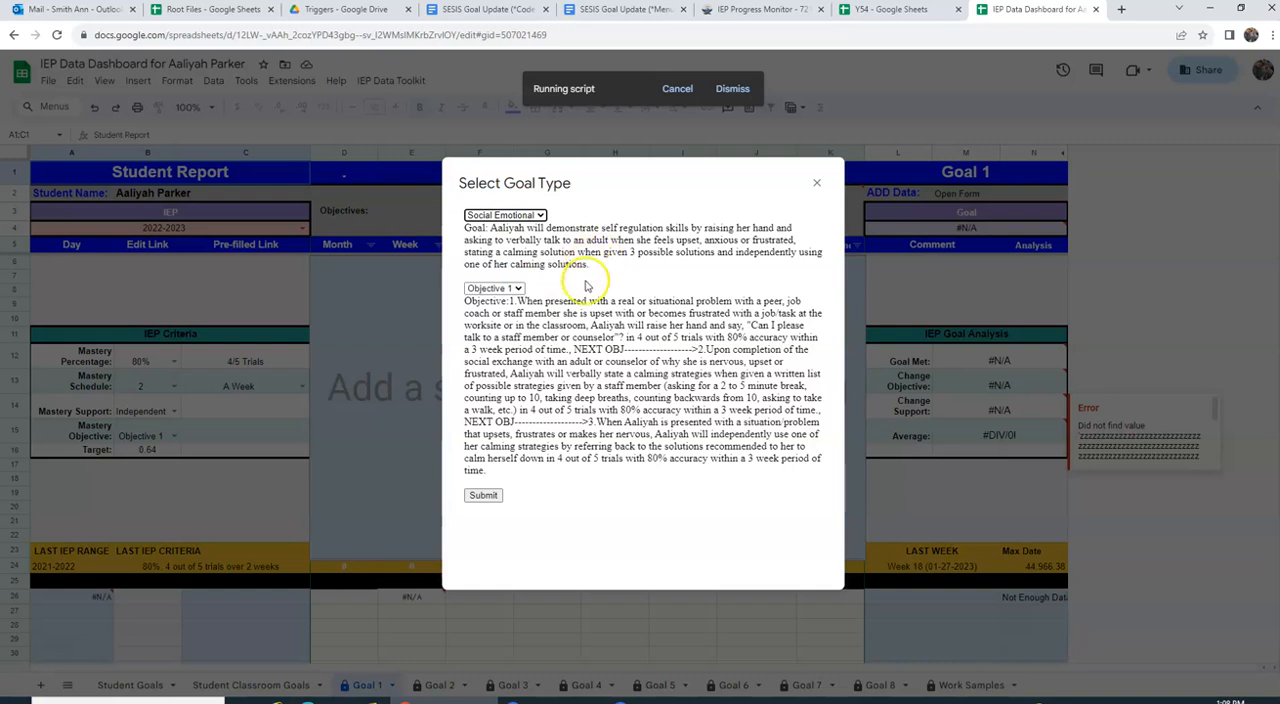
{"action": "left_click", "coordinate": [485, 496]}
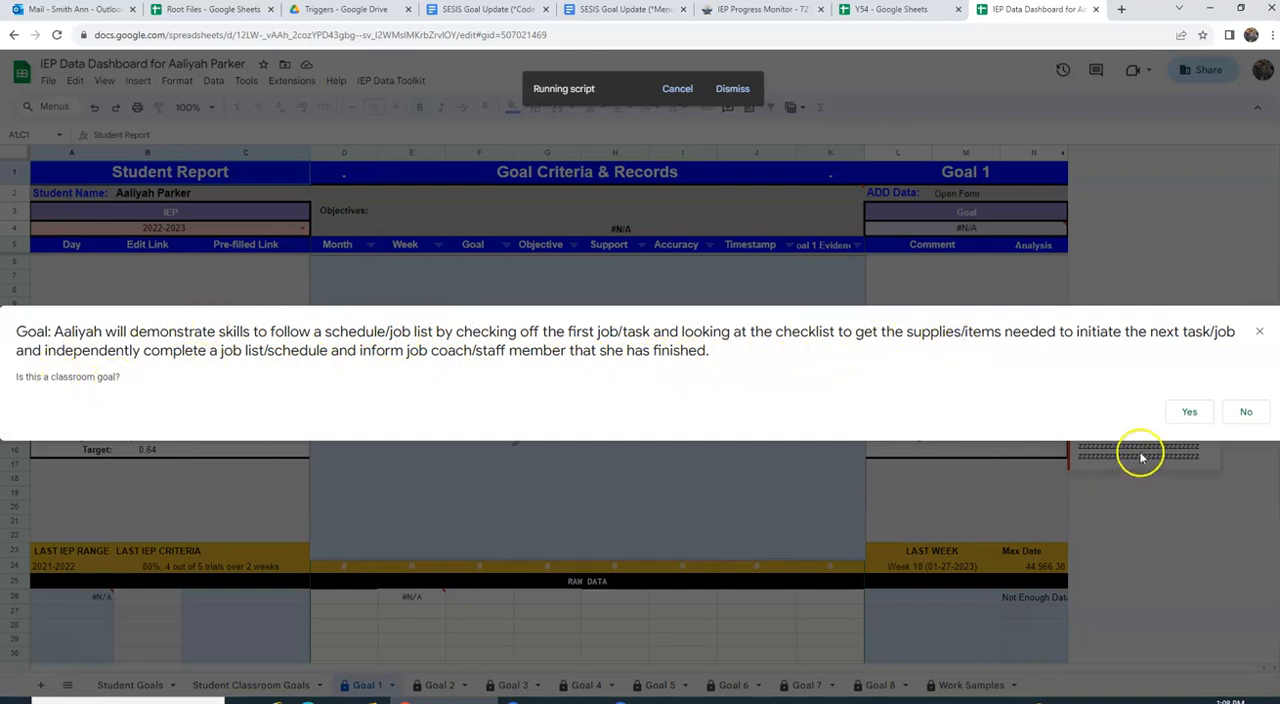
Step: Accept the schedule/job list goal as a classroom goal and submit it with goal type Transition and Objective 1
{"action": "left_click", "coordinate": [1190, 413]}
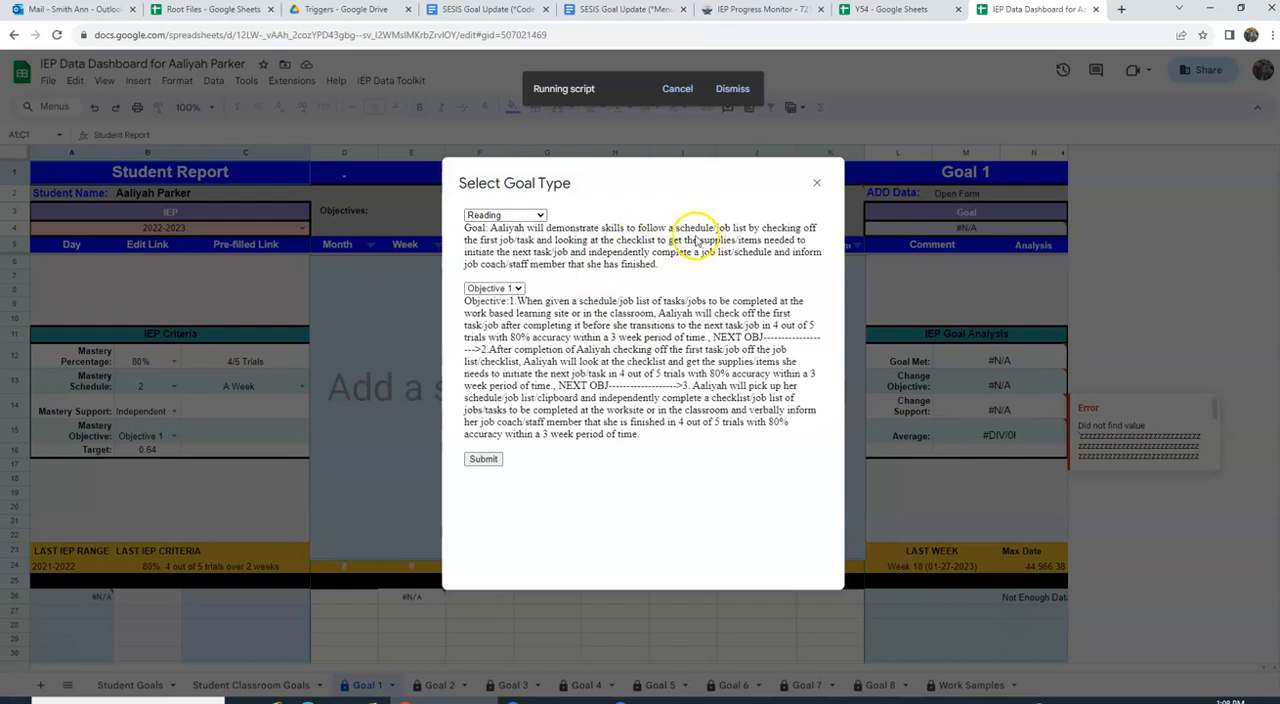
{"action": "left_click", "coordinate": [540, 213]}
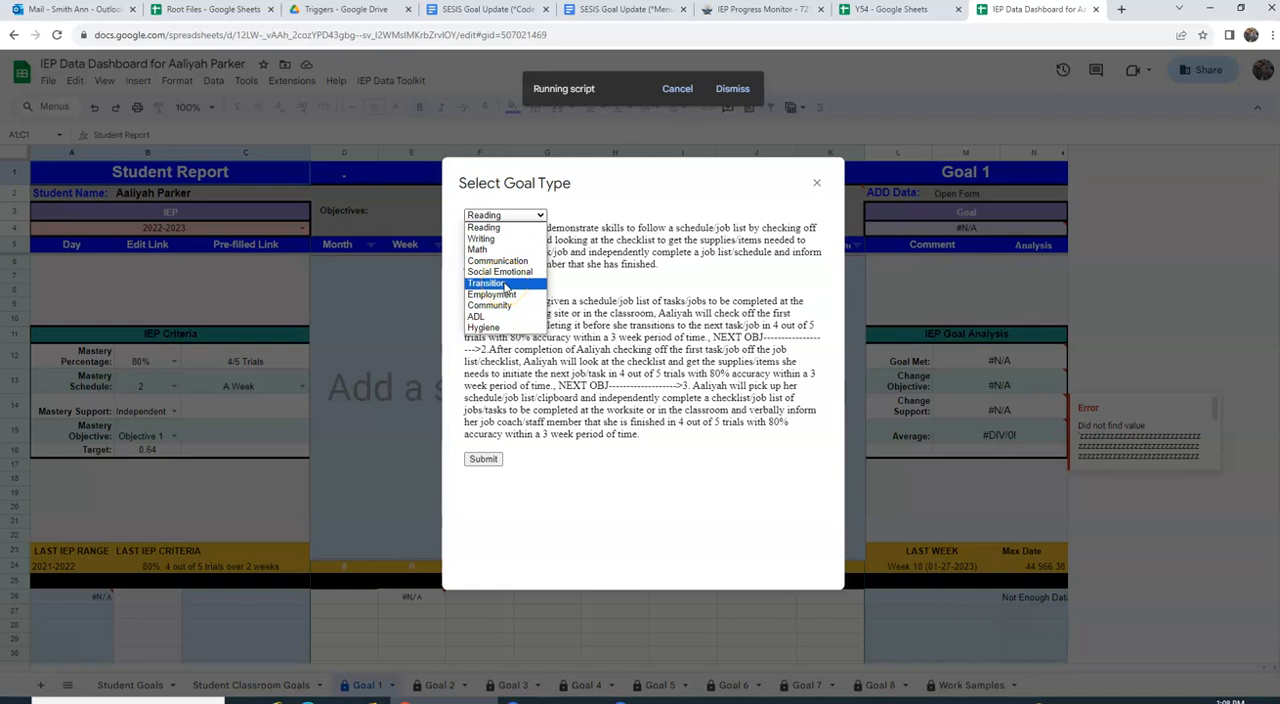
{"action": "left_click", "coordinate": [506, 284]}
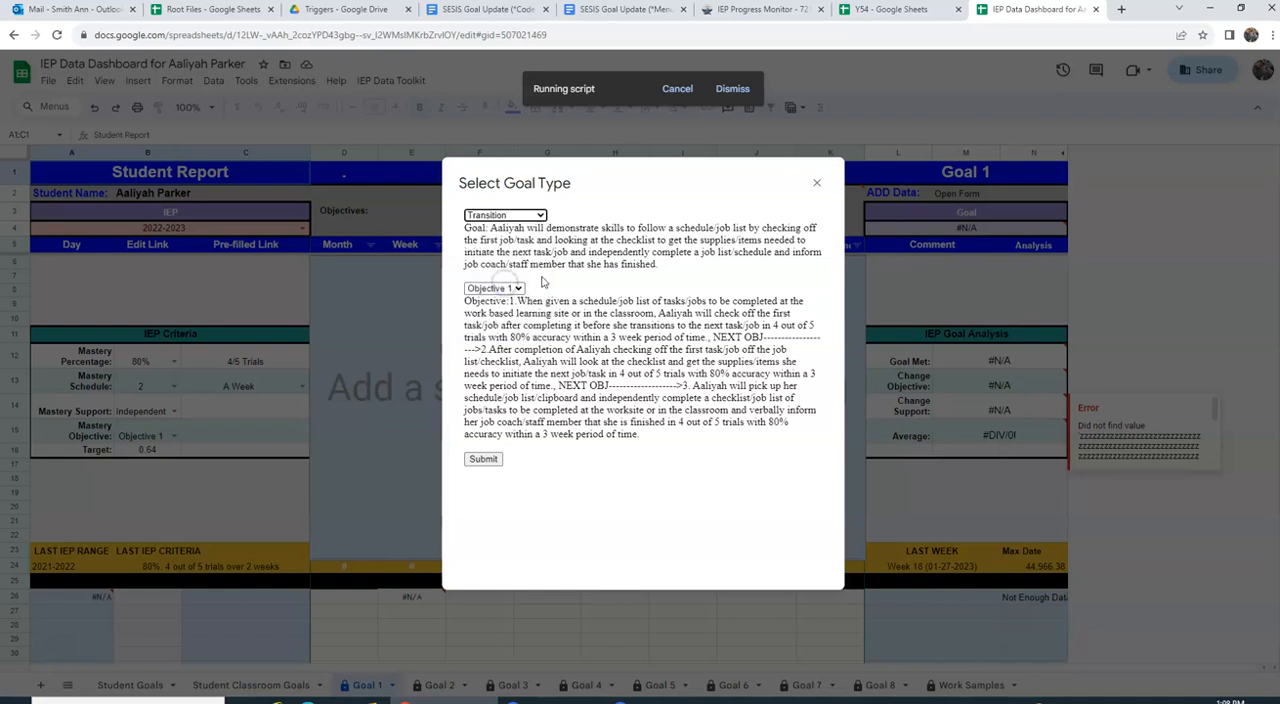
{"action": "left_click", "coordinate": [484, 459]}
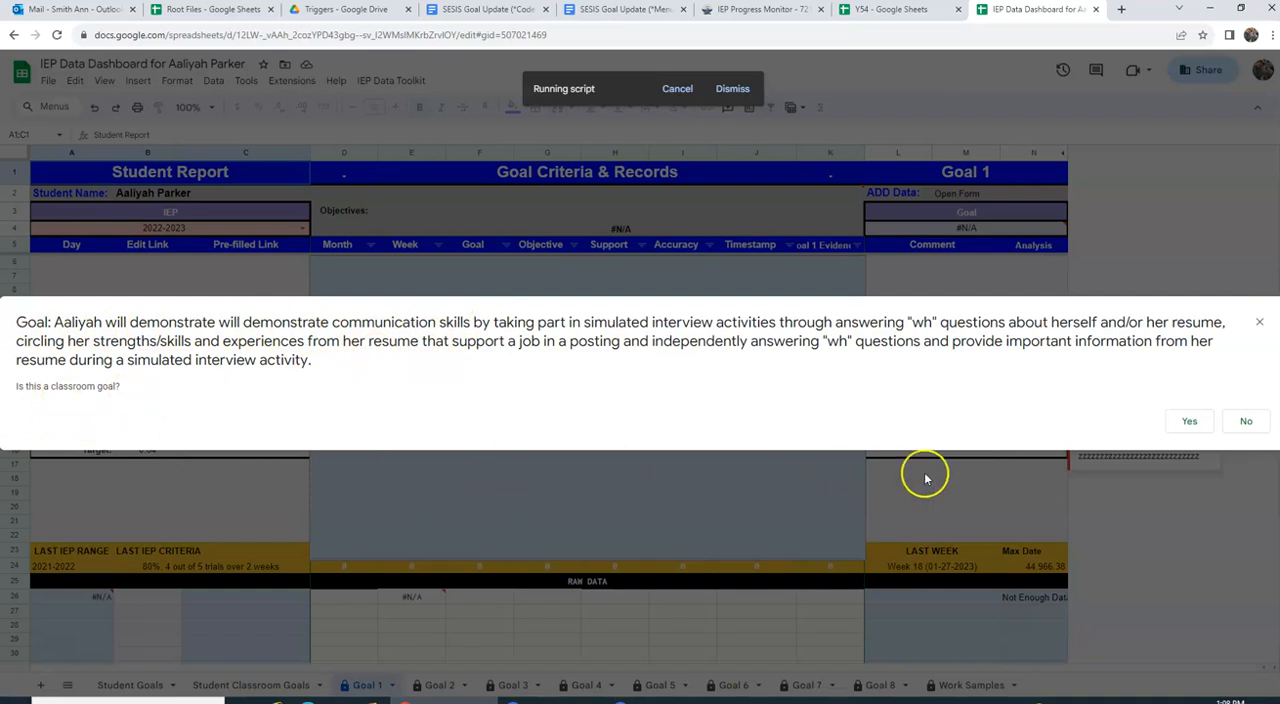
Step: Accept the simulated interview goal as a classroom goal and submit it with goal type Communication and Objective 1
{"action": "left_click", "coordinate": [1189, 424]}
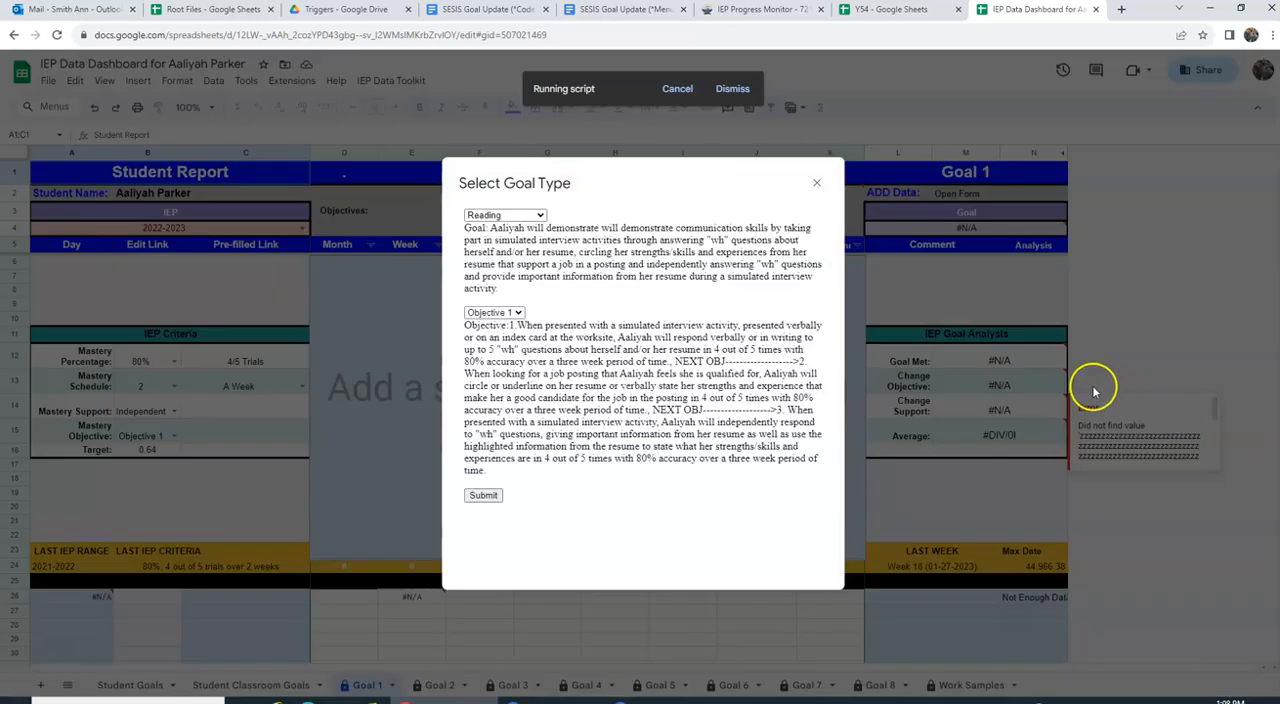
{"action": "left_click_drag", "start_coordinate": [665, 228], "coordinate": [745, 229]}
{"action": "left_click", "coordinate": [530, 215]}
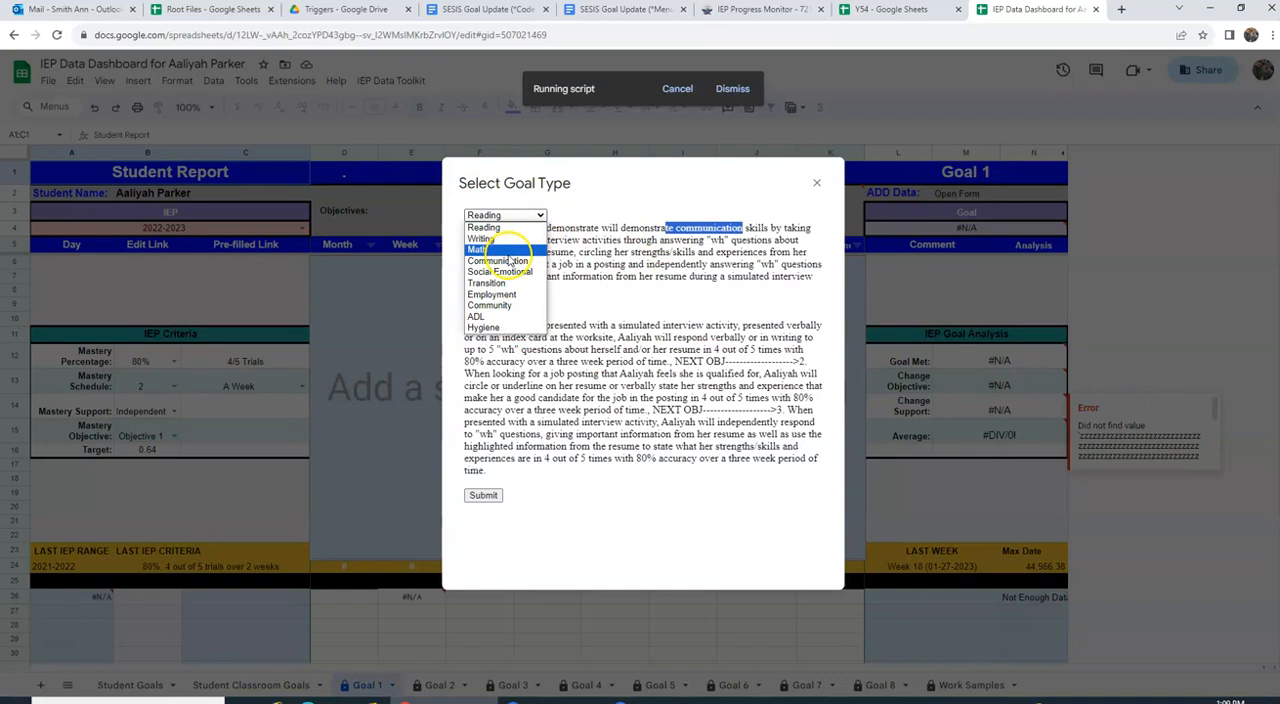
{"action": "left_click", "coordinate": [508, 260]}
{"action": "left_click", "coordinate": [484, 497]}
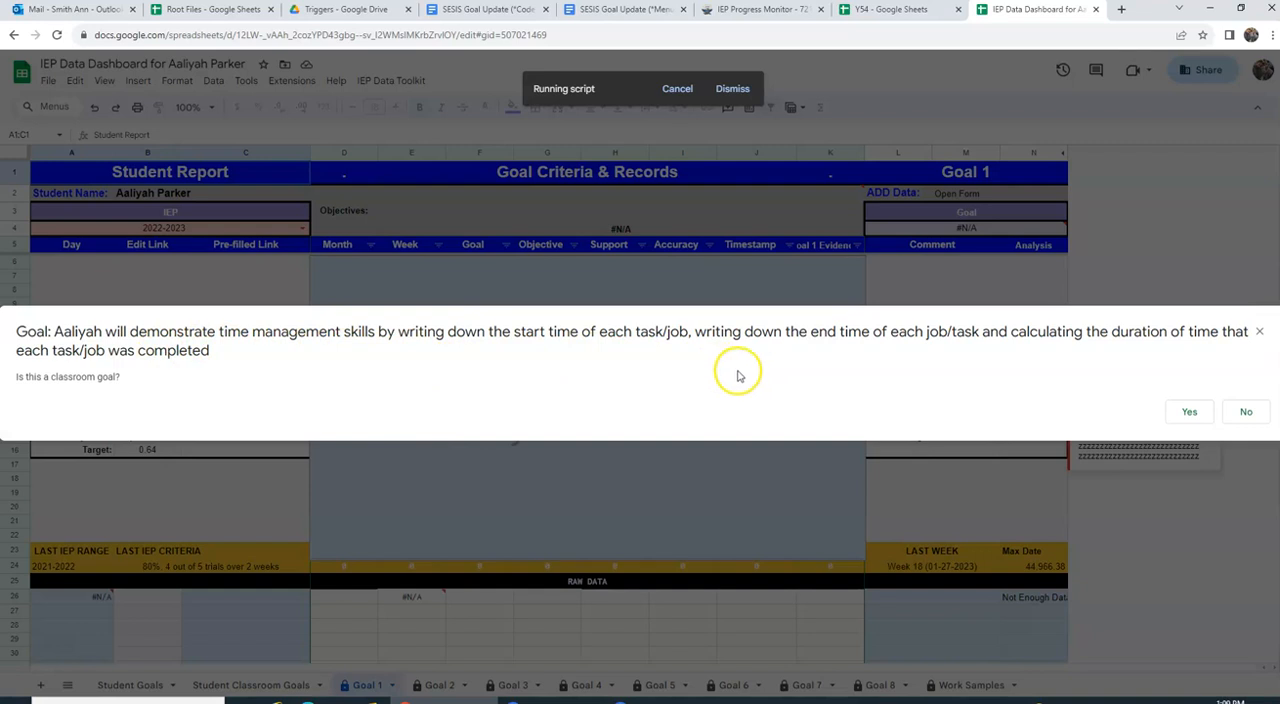
Step: Accept the time management goal as a classroom goal and submit it with goal type Employment and Objective 1
{"action": "left_click", "coordinate": [1190, 411]}
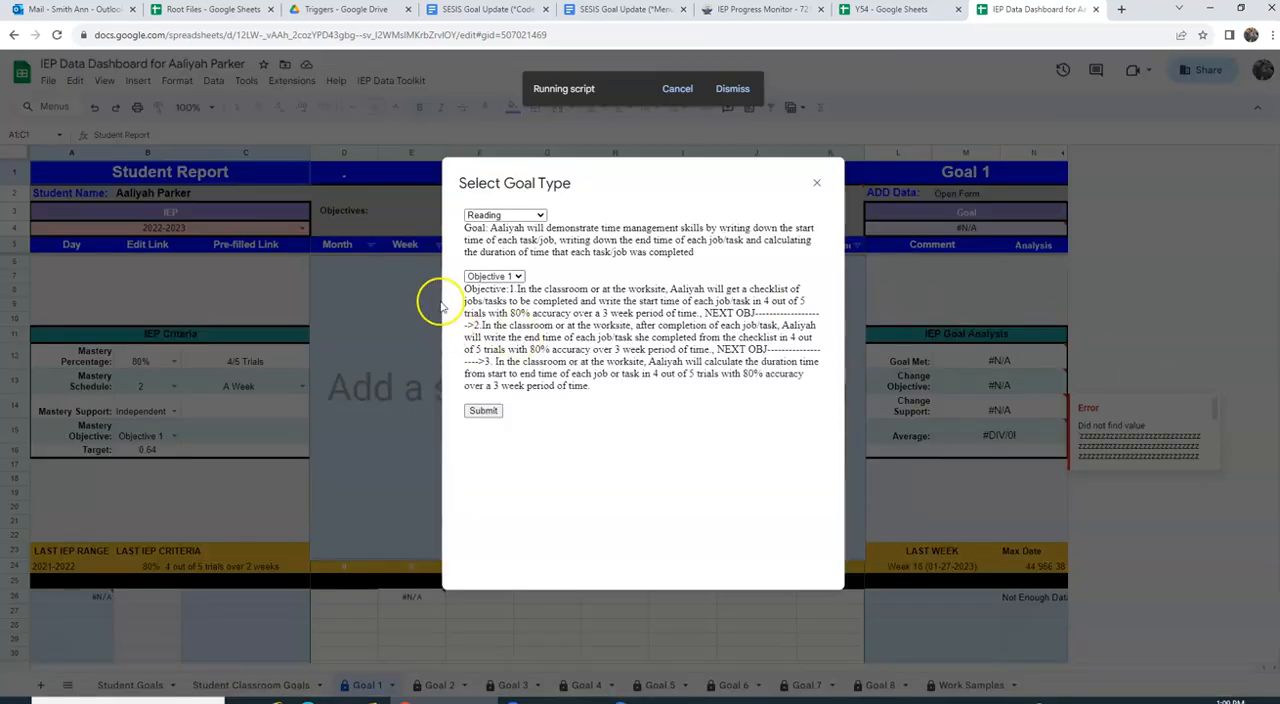
{"action": "left_click", "coordinate": [490, 216]}
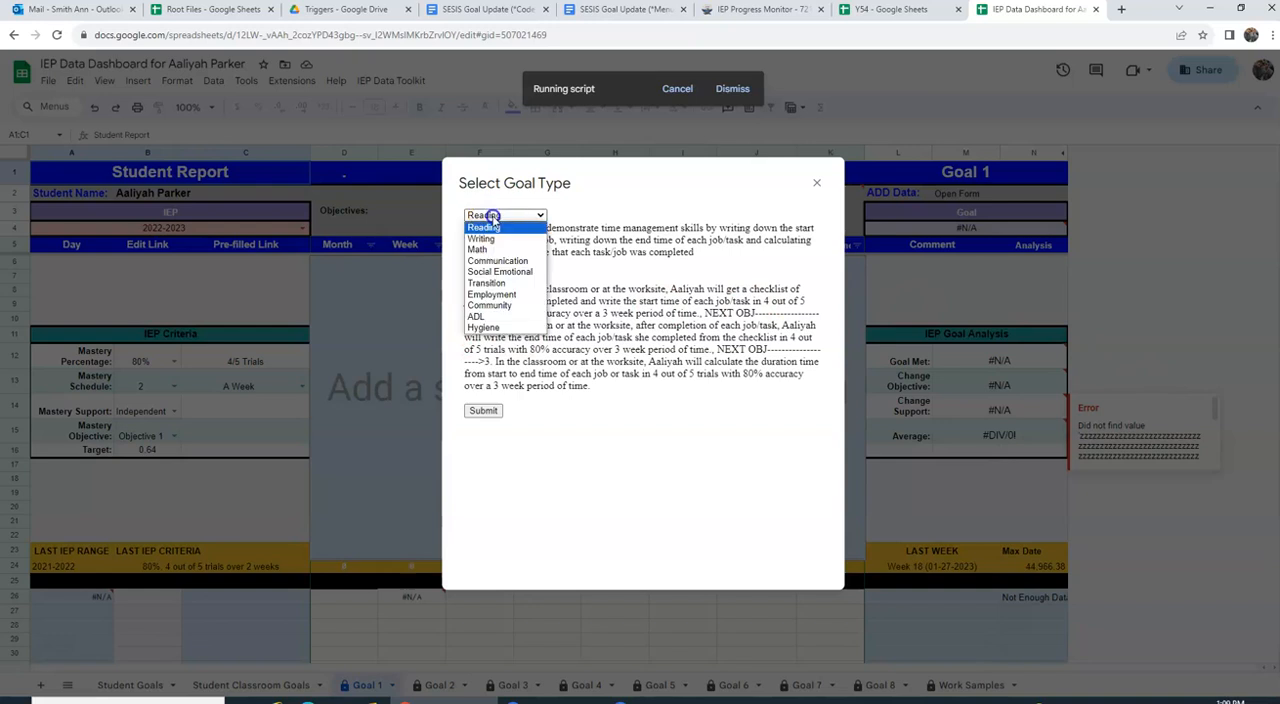
{"action": "left_click", "coordinate": [507, 295]}
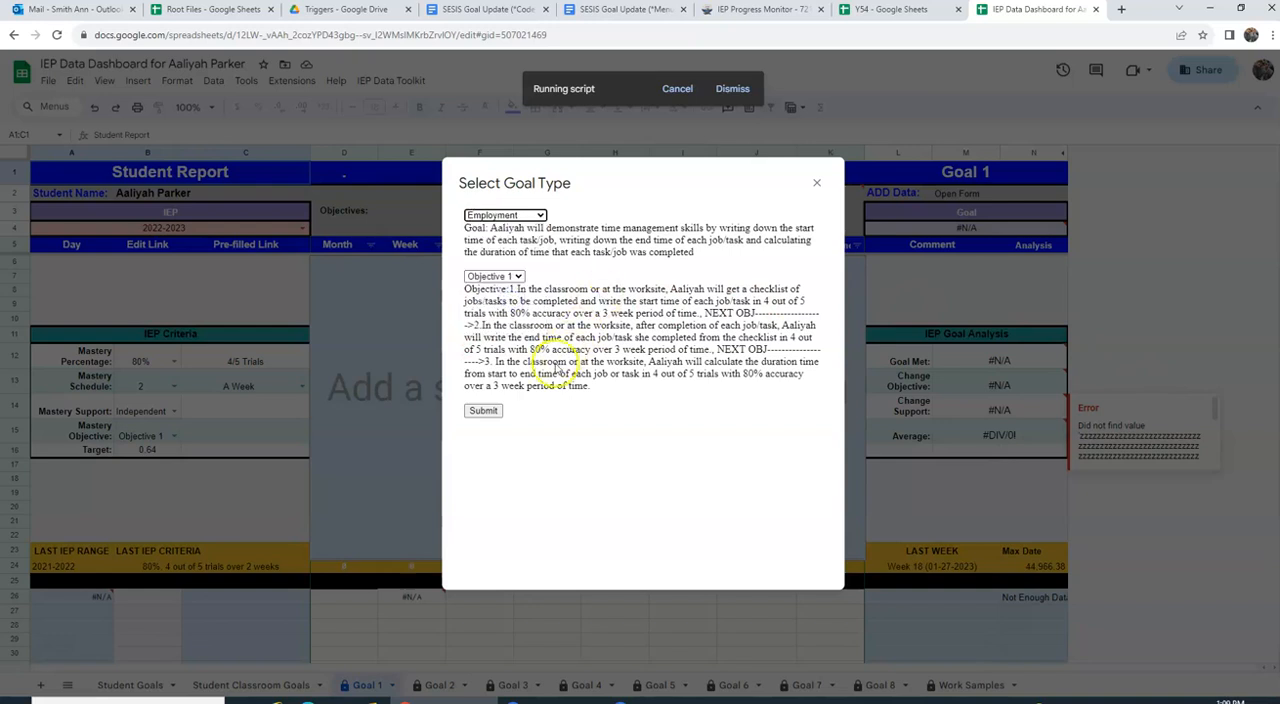
{"action": "left_click", "coordinate": [494, 414]}
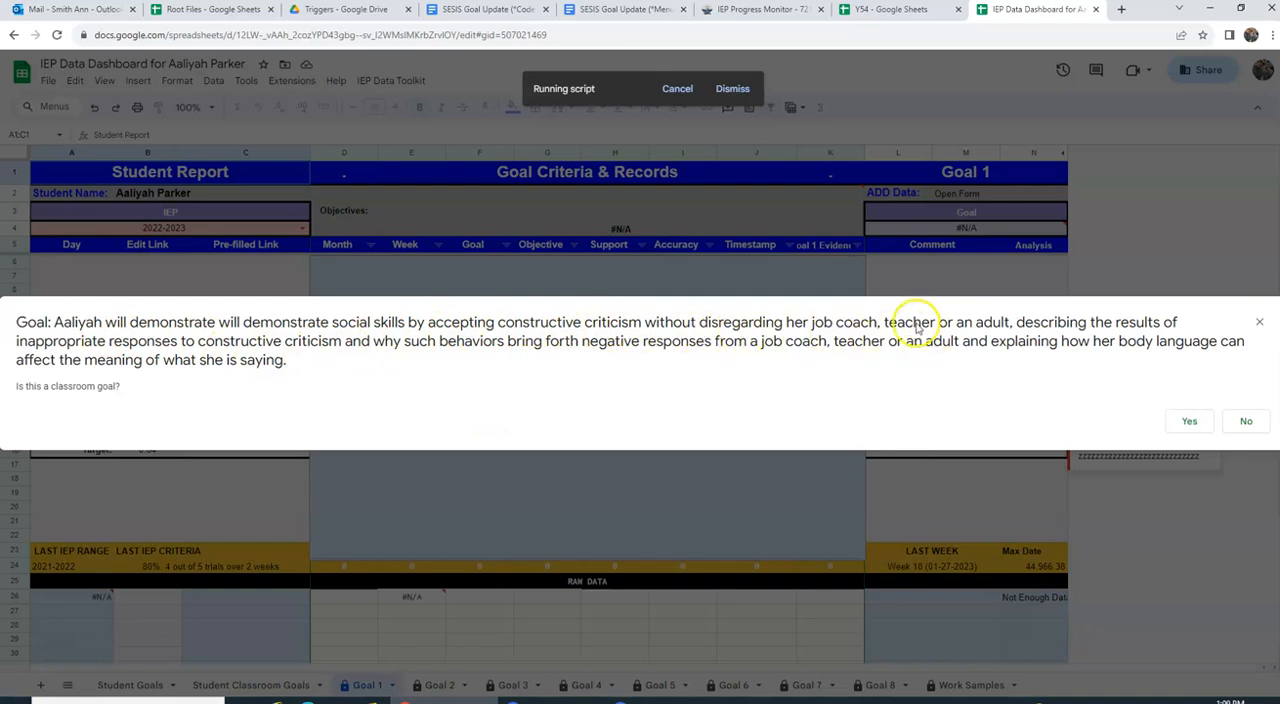
Step: Accept the constructive criticism goal as a classroom goal, submit it with goal type Community and Objective 1, and acknowledge the form-ready notice
{"action": "left_click", "coordinate": [1198, 421]}
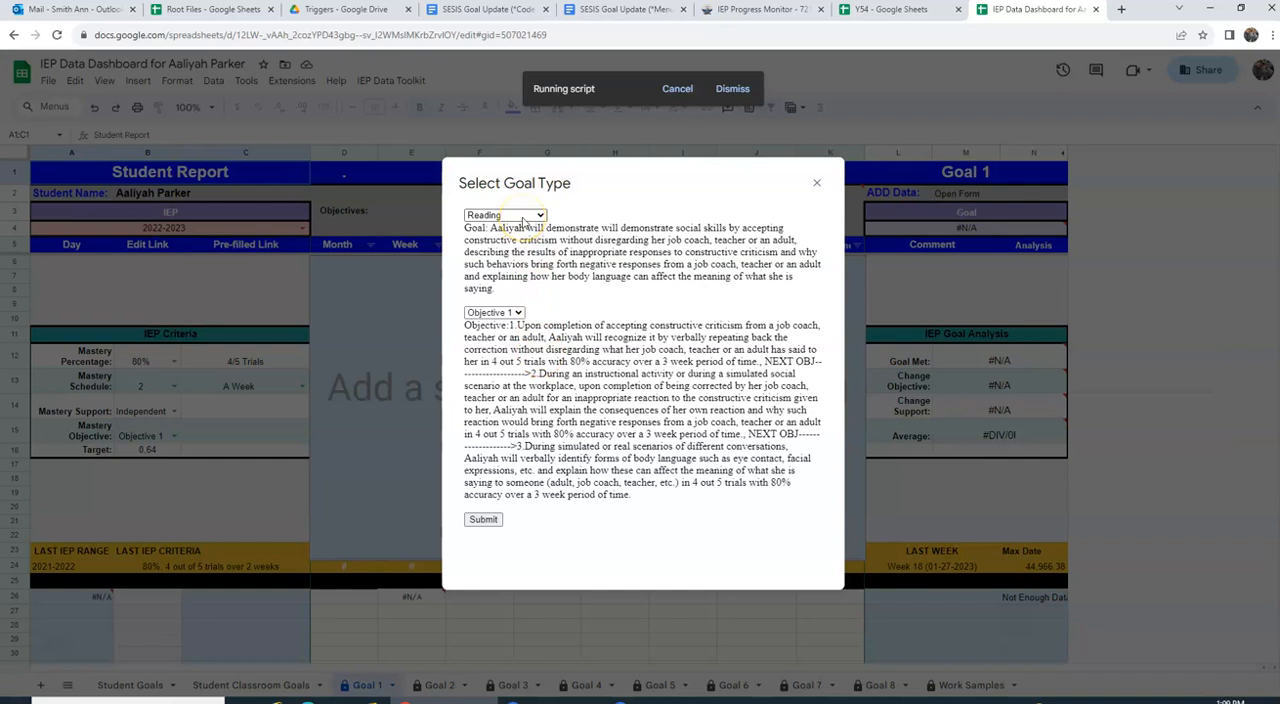
{"action": "left_click", "coordinate": [522, 218]}
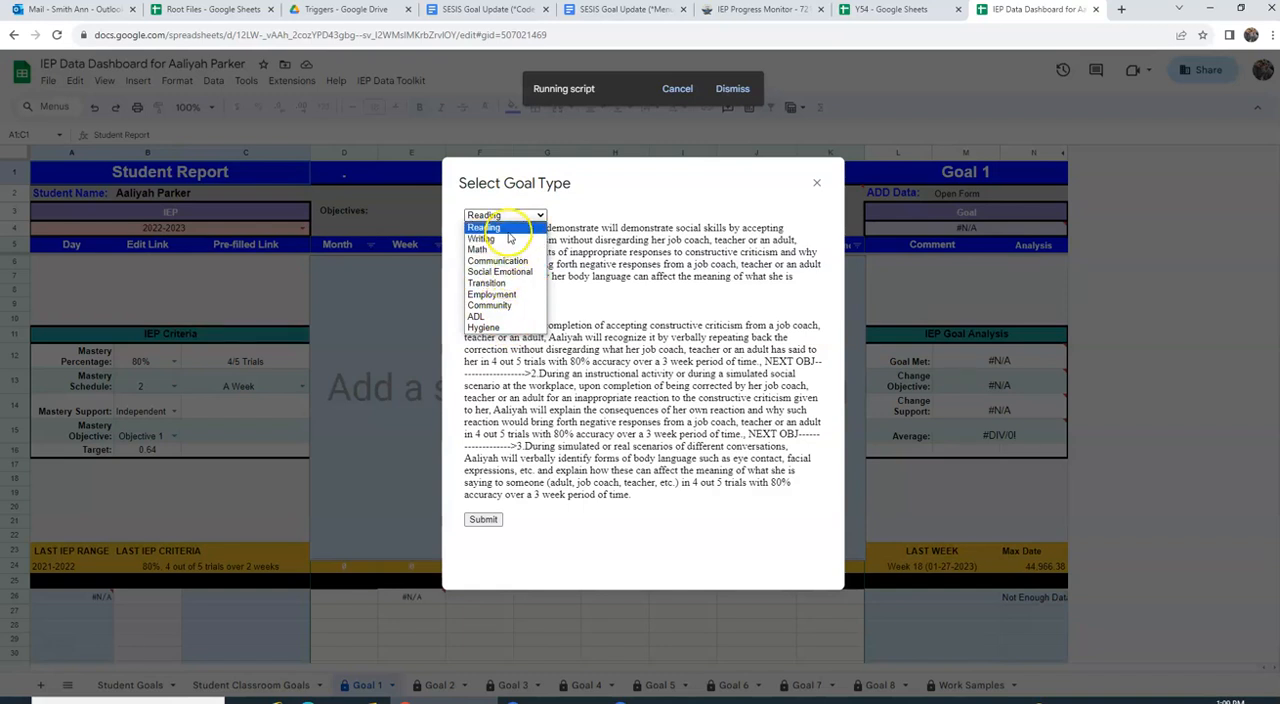
{"action": "left_click", "coordinate": [513, 307]}
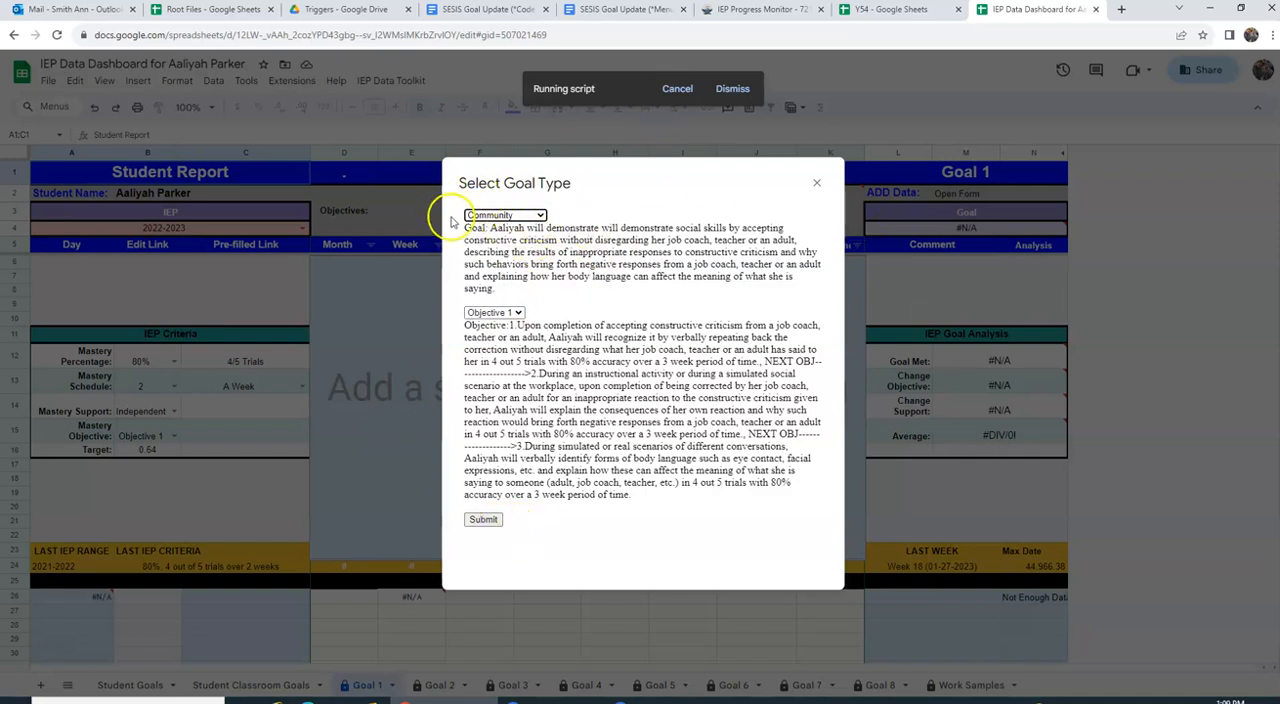
{"action": "left_click", "coordinate": [474, 519]}
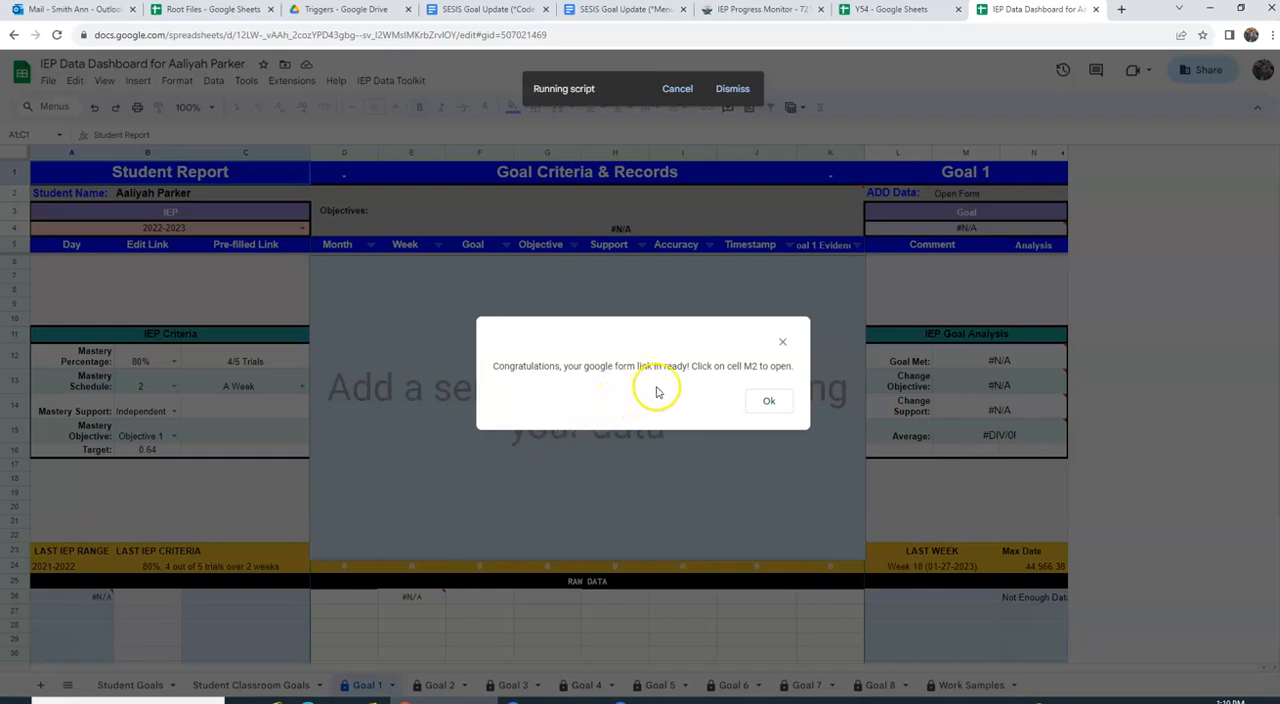
{"action": "left_click", "coordinate": [768, 401]}
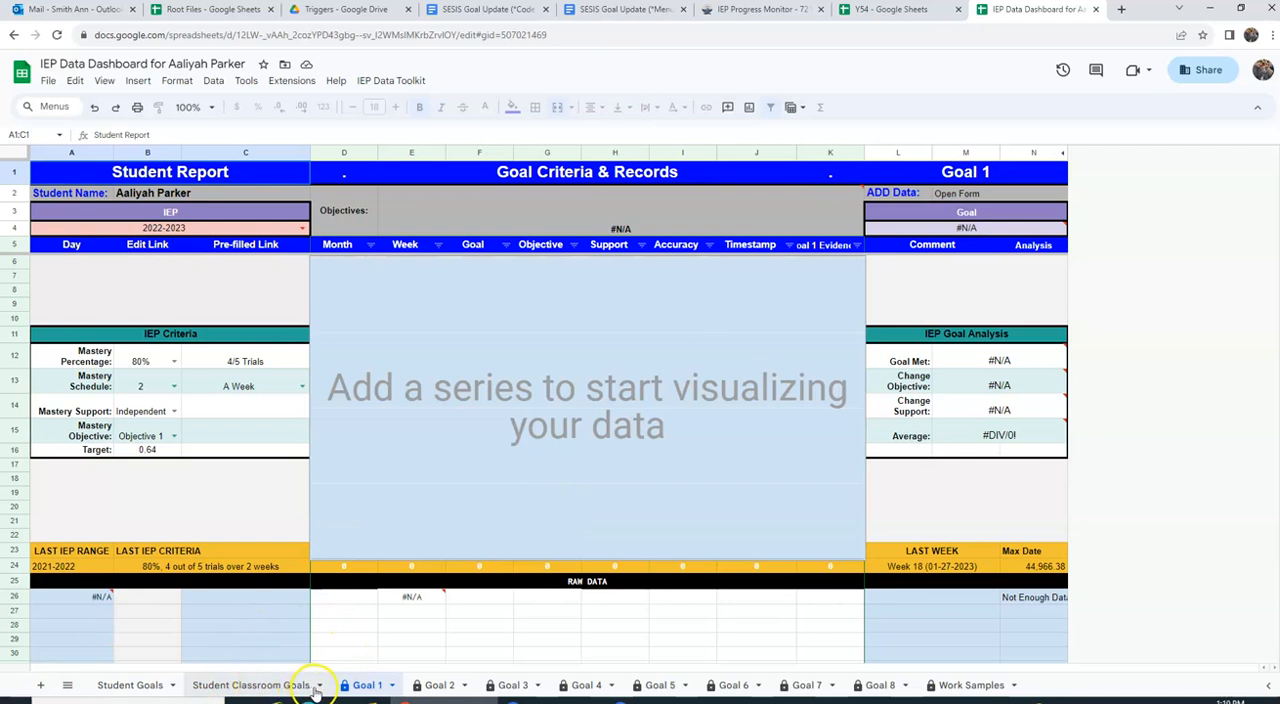
Step: Open the student's pre-filled progress form from the Pre-filled Form URL column of the Student Classroom Goals sheet
{"action": "left_click", "coordinate": [260, 685]}
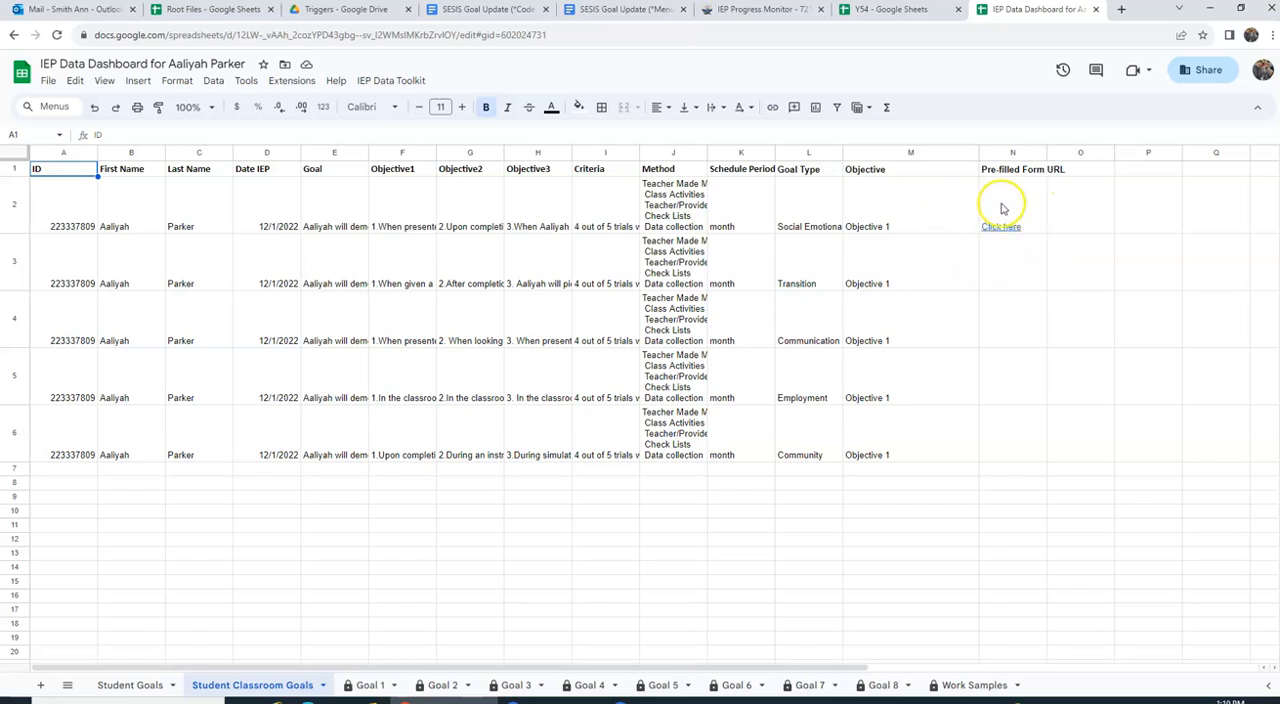
{"action": "mouse_move", "coordinate": [997, 236]}
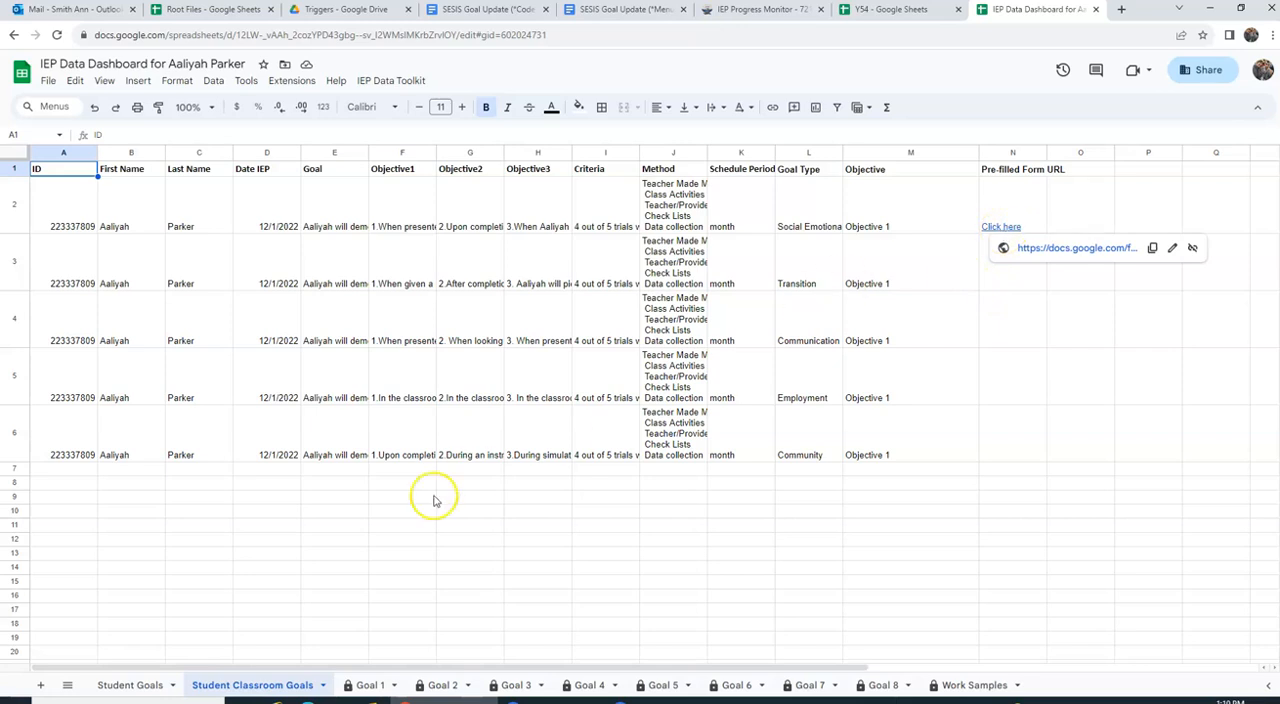
{"action": "left_click", "coordinate": [362, 686]}
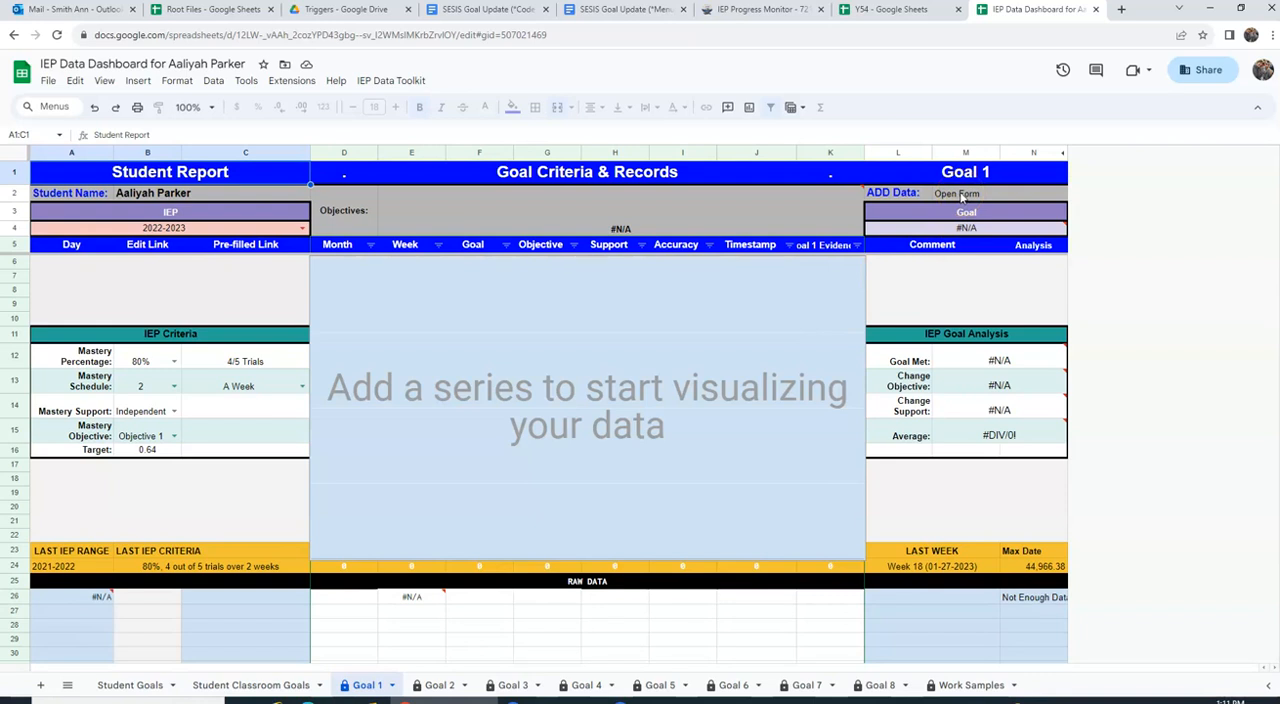
{"action": "left_click", "coordinate": [255, 686]}
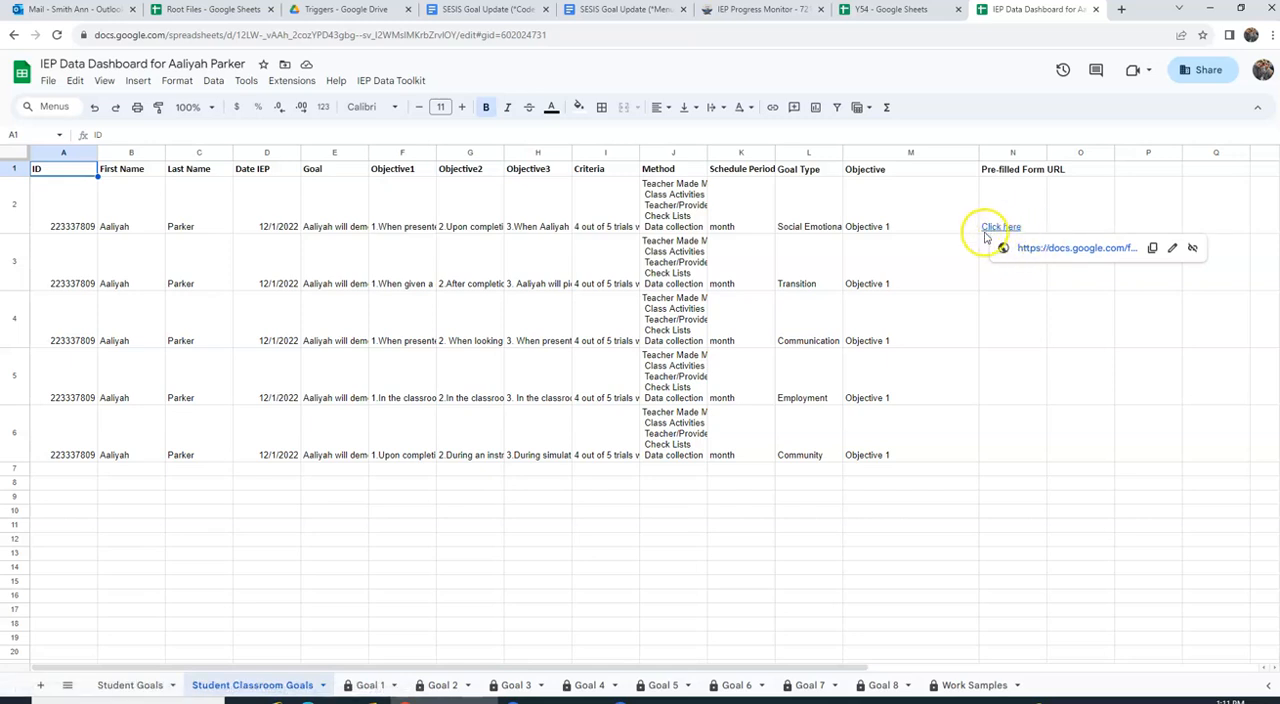
{"action": "left_click", "coordinate": [1035, 247]}
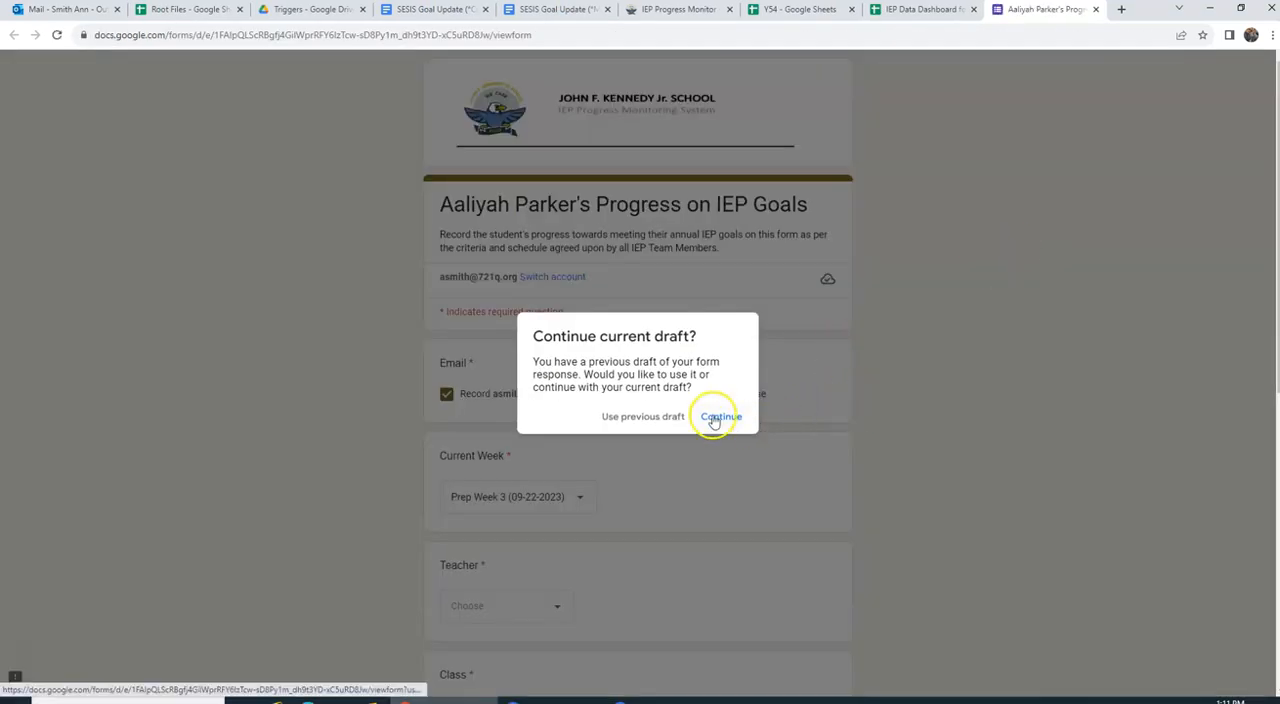
{"action": "left_click", "coordinate": [713, 418]}
Step: Record the account e-mail with the form response and set the current week to Prep Week 1 (09-08-2023)
{"action": "left_click", "coordinate": [446, 394]}
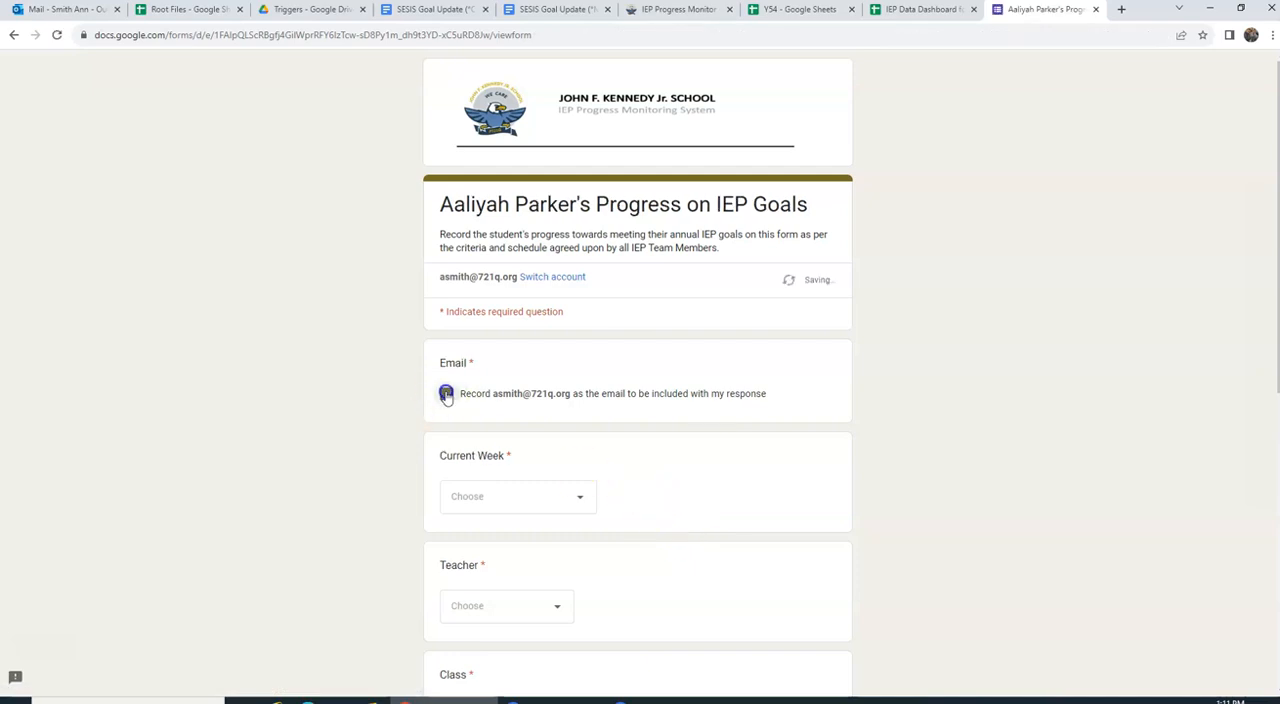
{"action": "scroll", "coordinate": [600, 410], "scroll_direction": "down", "scroll_amount": 3}
{"action": "left_click", "coordinate": [573, 233]}
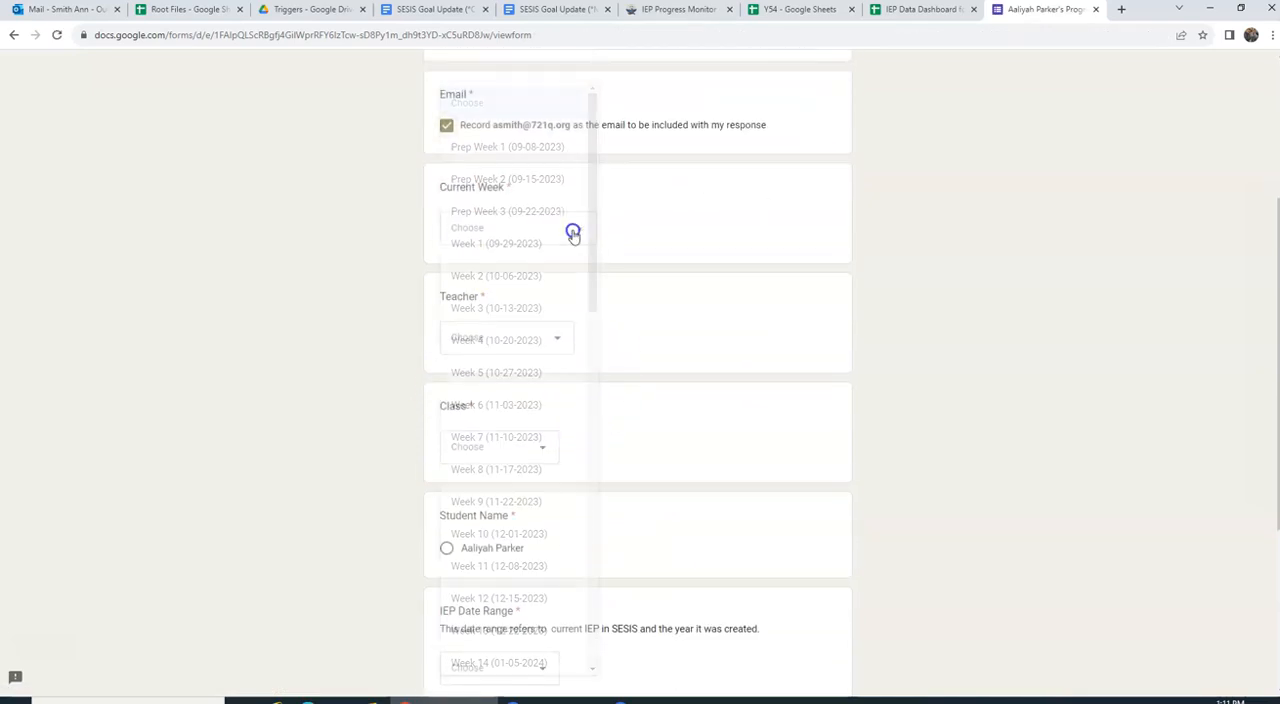
{"action": "left_click", "coordinate": [528, 160]}
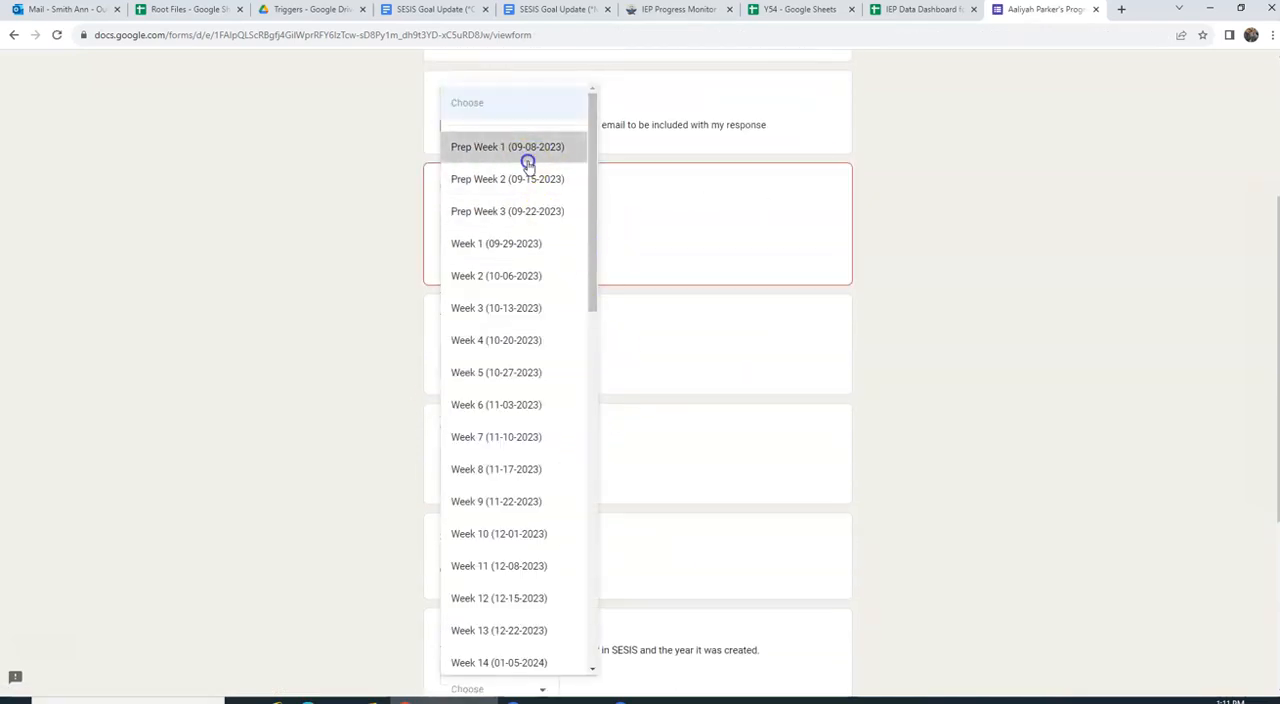
Step: Choose the teacher's own name for the form's Teacher question
{"action": "scroll", "coordinate": [678, 345], "scroll_direction": "down", "scroll_amount": 2}
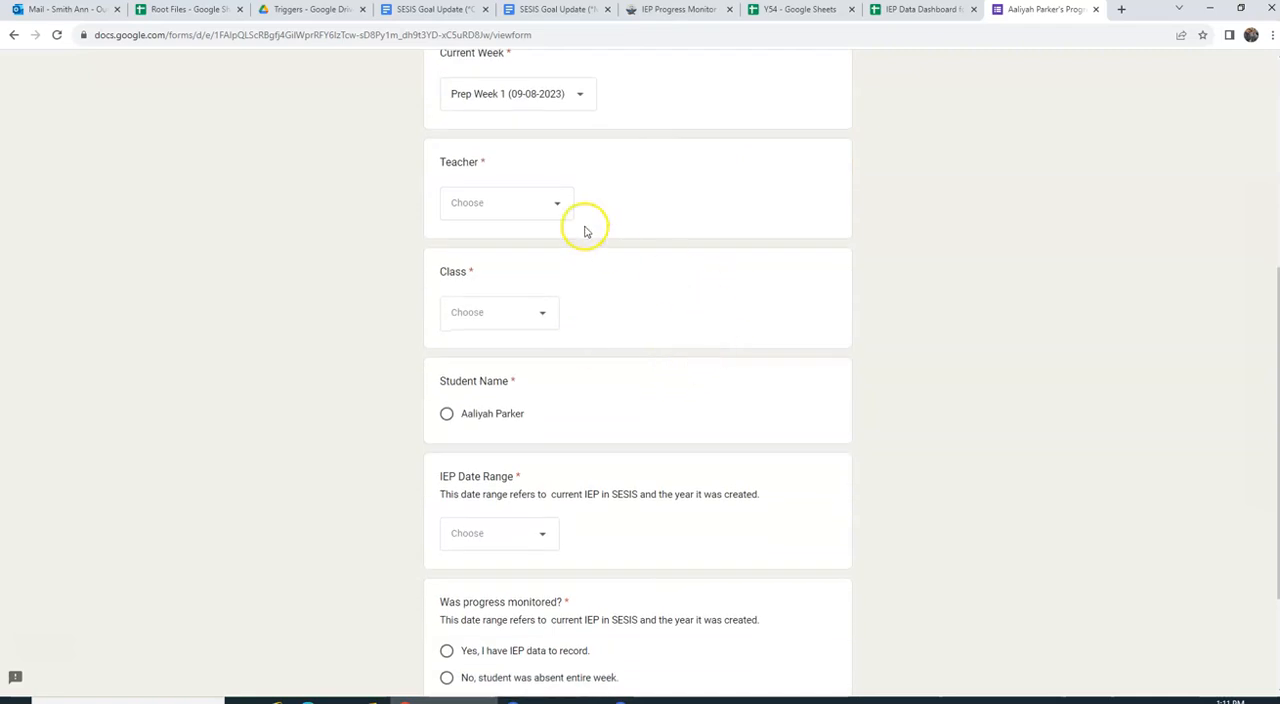
{"action": "left_click", "coordinate": [559, 206]}
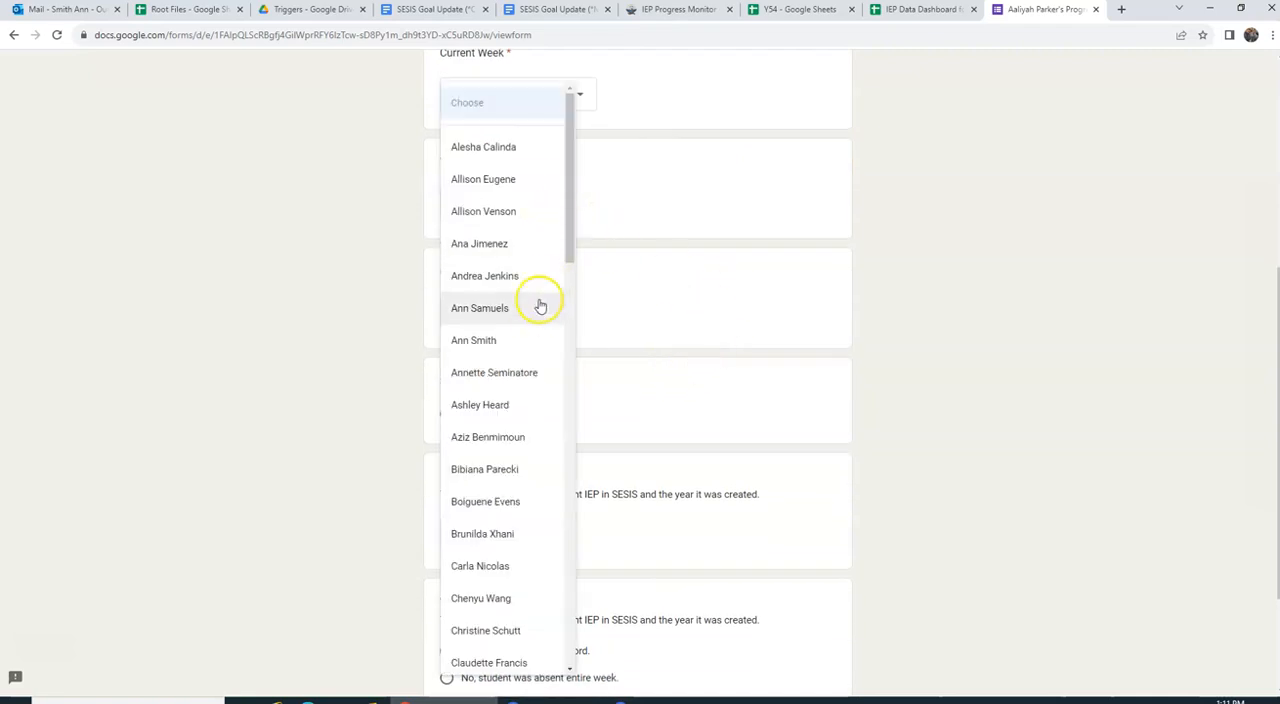
{"action": "scroll", "coordinate": [529, 325], "scroll_direction": "down", "scroll_amount": 5}
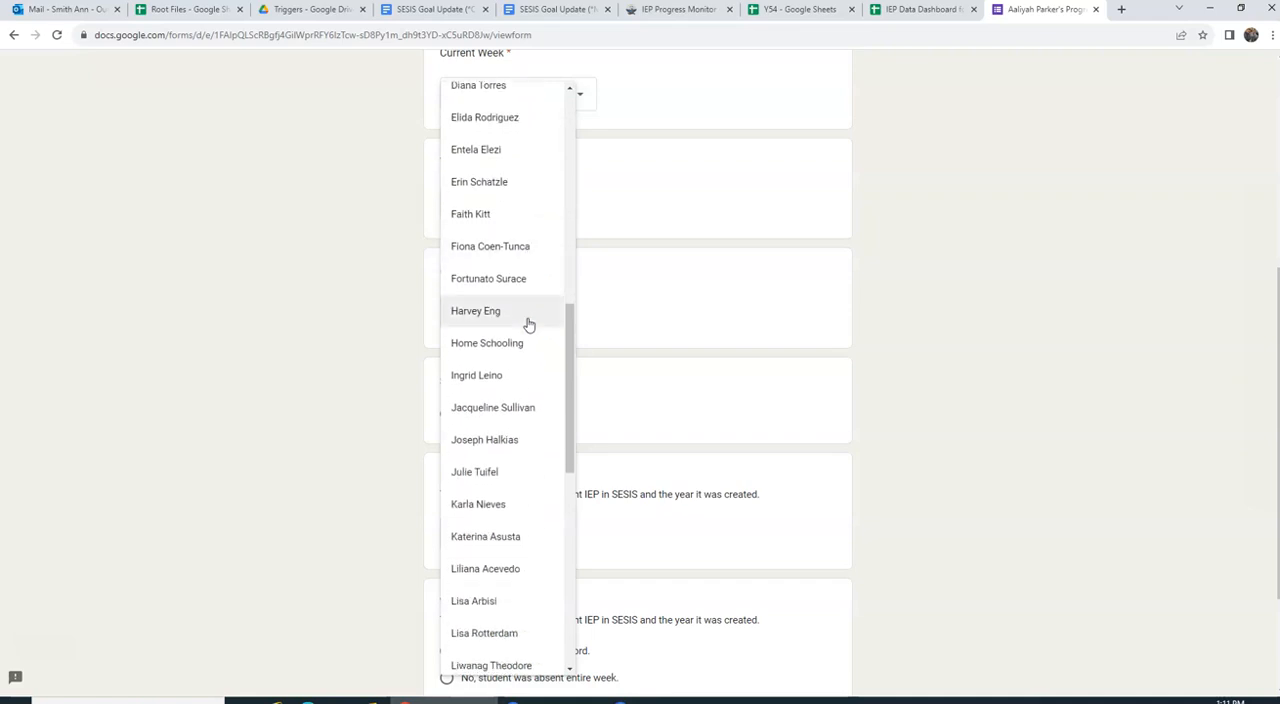
{"action": "scroll", "coordinate": [529, 325], "scroll_direction": "up", "scroll_amount": 6}
{"action": "scroll", "coordinate": [531, 332], "scroll_direction": "up", "scroll_amount": 2}
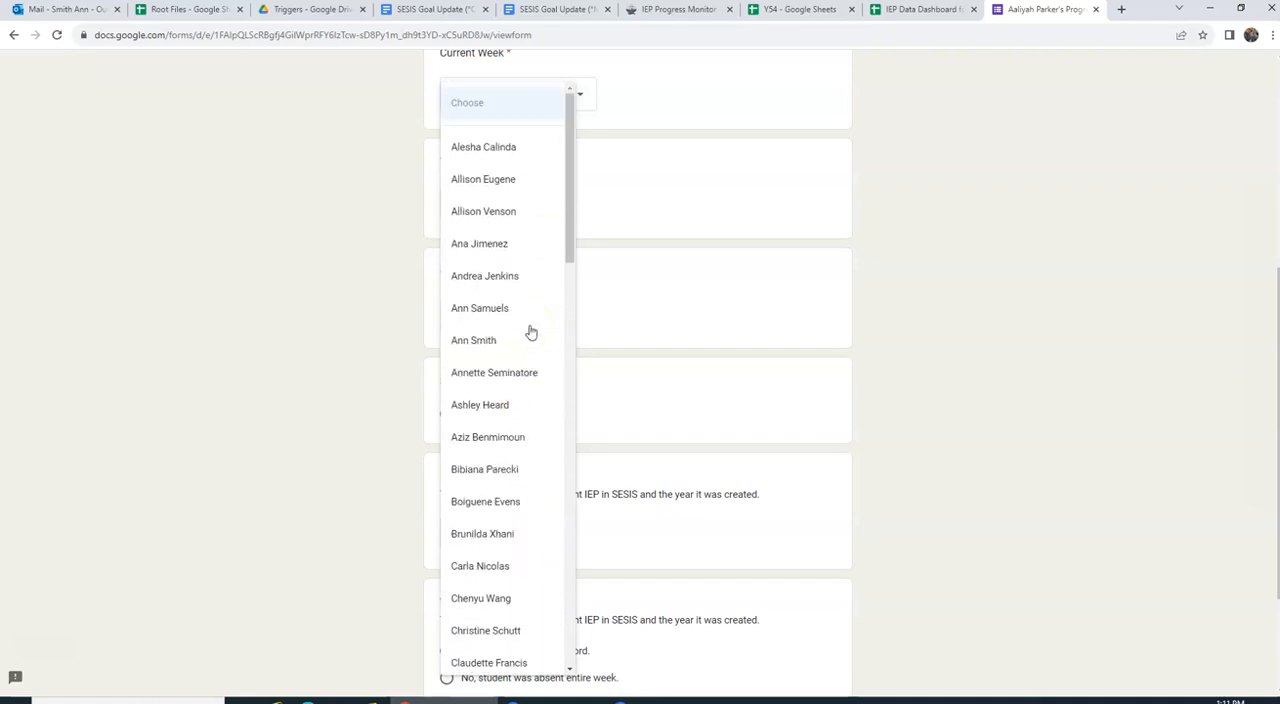
{"action": "left_click", "coordinate": [485, 345]}
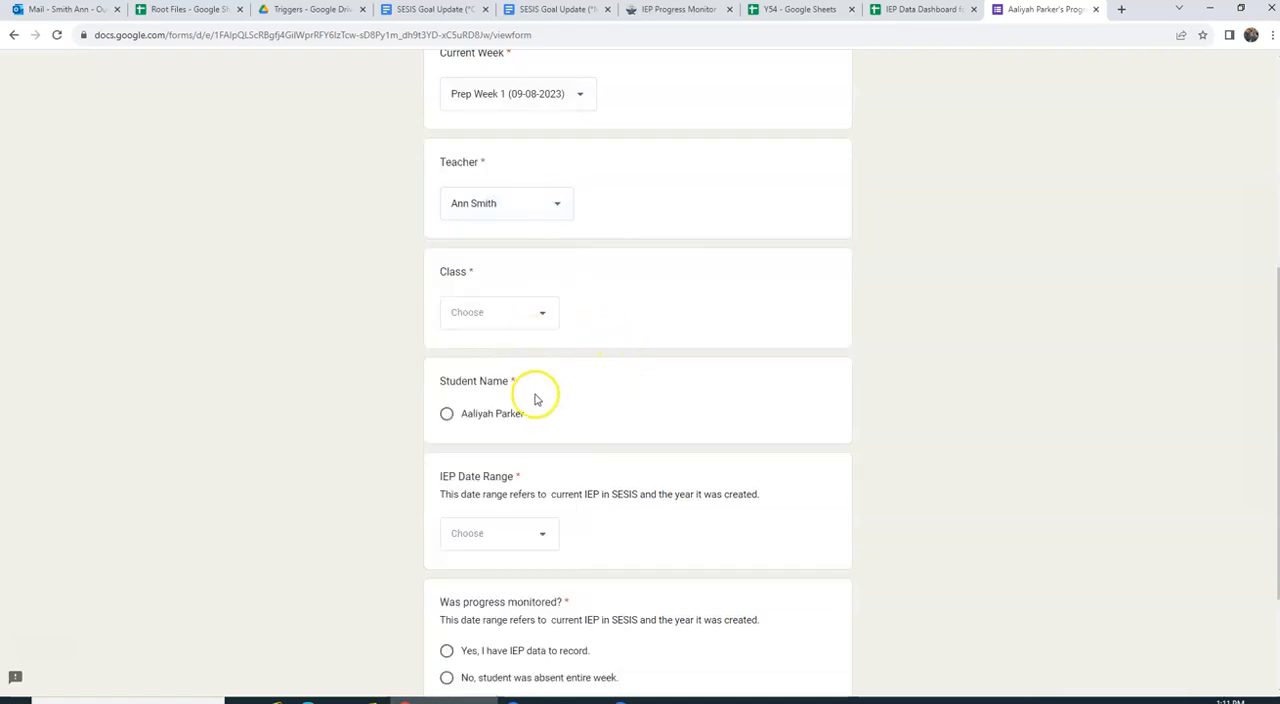
Step: Set the class to Y54 in the progress form
{"action": "left_click", "coordinate": [500, 319]}
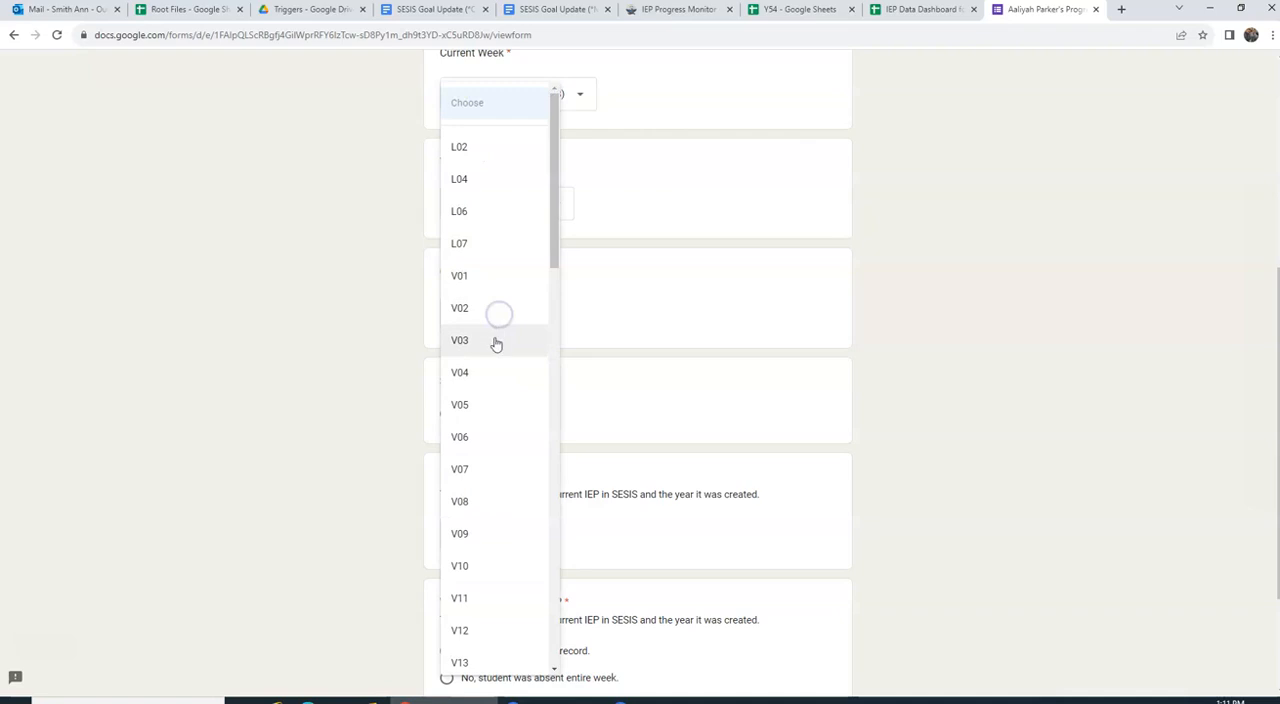
{"action": "scroll", "coordinate": [516, 540], "scroll_direction": "down", "scroll_amount": 2}
{"action": "scroll", "coordinate": [514, 546], "scroll_direction": "down", "scroll_amount": 2}
{"action": "scroll", "coordinate": [512, 548], "scroll_direction": "up", "scroll_amount": 2}
{"action": "scroll", "coordinate": [511, 549], "scroll_direction": "down", "scroll_amount": 7}
{"action": "scroll", "coordinate": [511, 553], "scroll_direction": "down", "scroll_amount": 5}
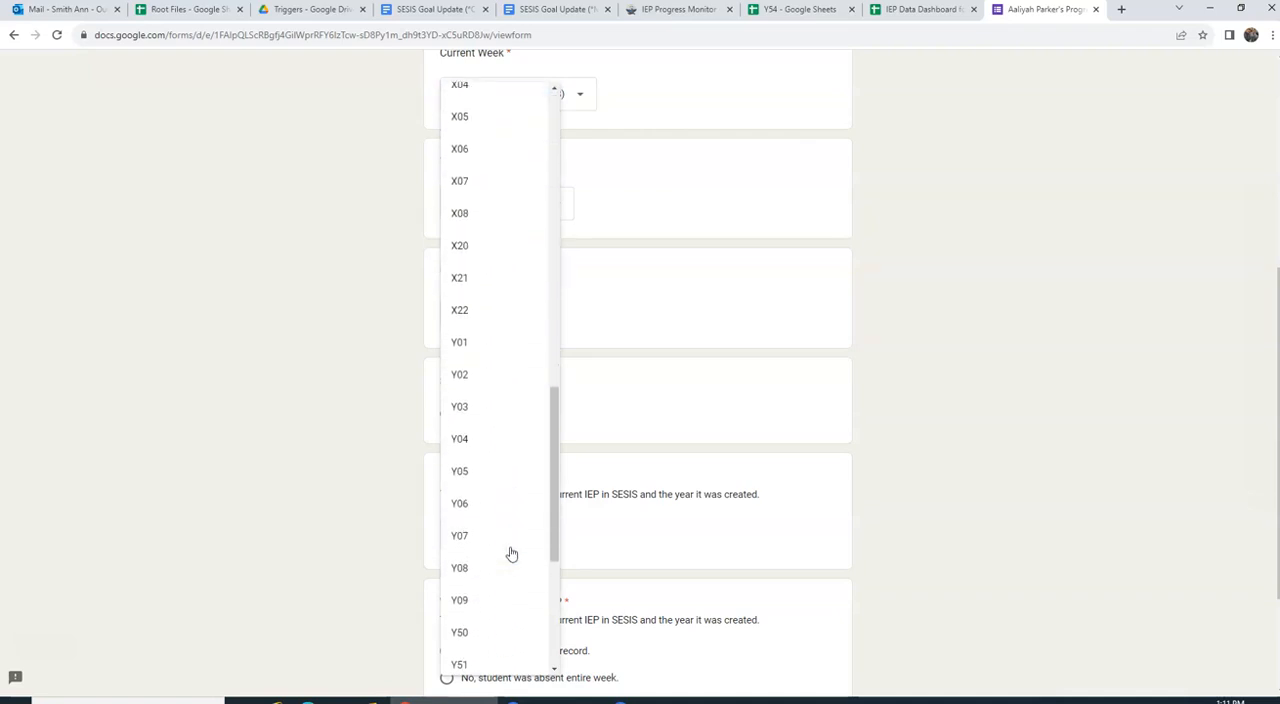
{"action": "scroll", "coordinate": [510, 552], "scroll_direction": "down", "scroll_amount": 1}
{"action": "left_click", "coordinate": [467, 546]}
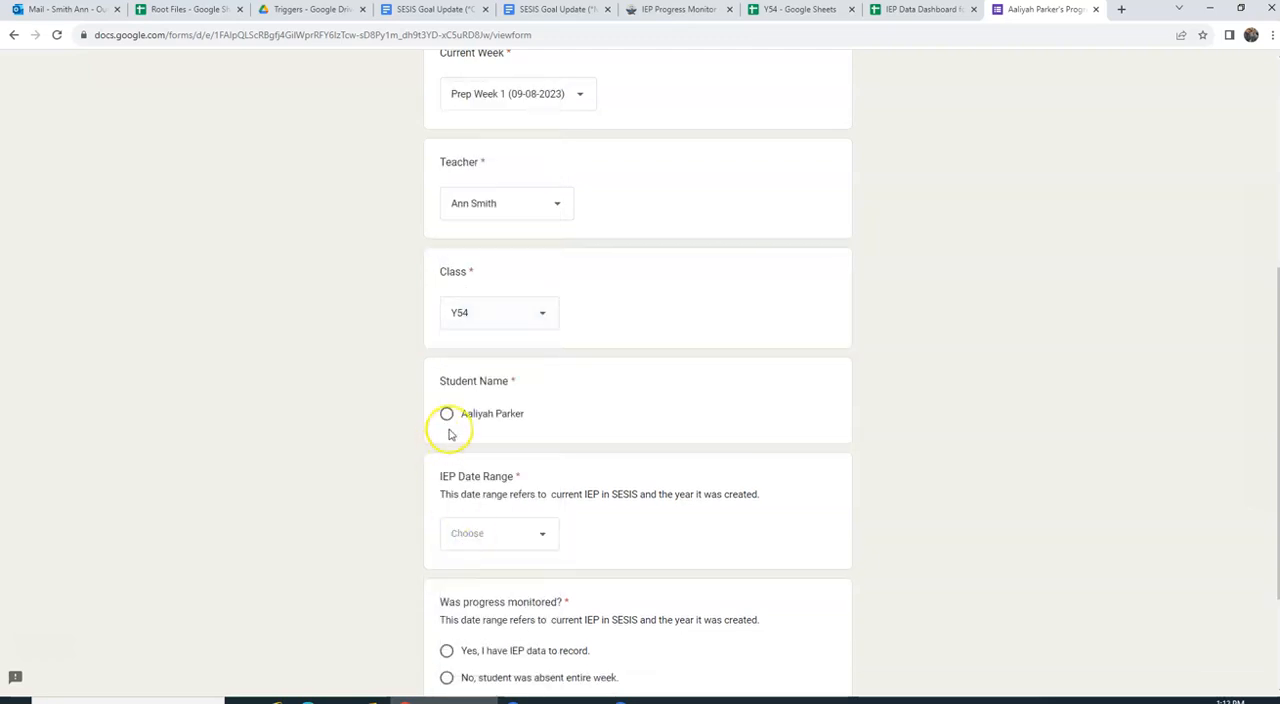
Step: Select the student's name in the form and recheck the teacher and class choices, keeping class Y54
{"action": "scroll", "coordinate": [514, 434], "scroll_direction": "down", "scroll_amount": 2}
{"action": "scroll", "coordinate": [514, 434], "scroll_direction": "up", "scroll_amount": 3}
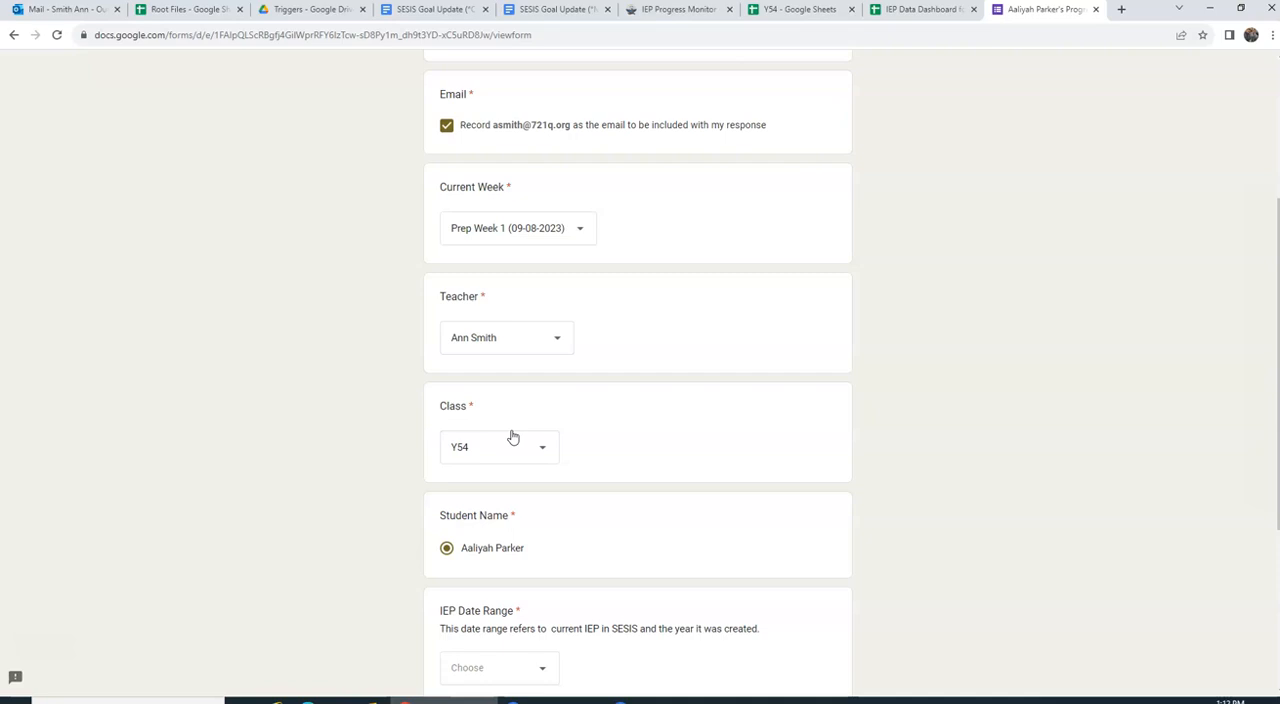
{"action": "scroll", "coordinate": [512, 437], "scroll_direction": "down", "scroll_amount": 2}
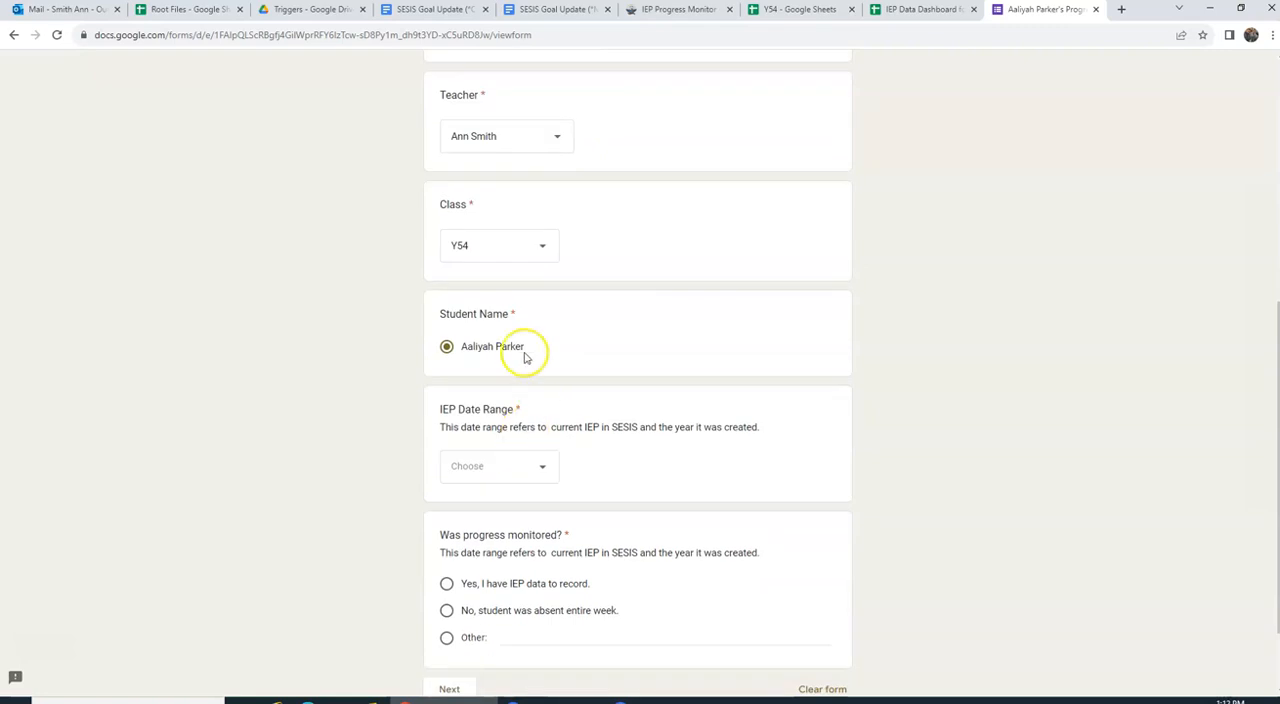
{"action": "left_click", "coordinate": [534, 137]}
{"action": "left_click", "coordinate": [534, 140]}
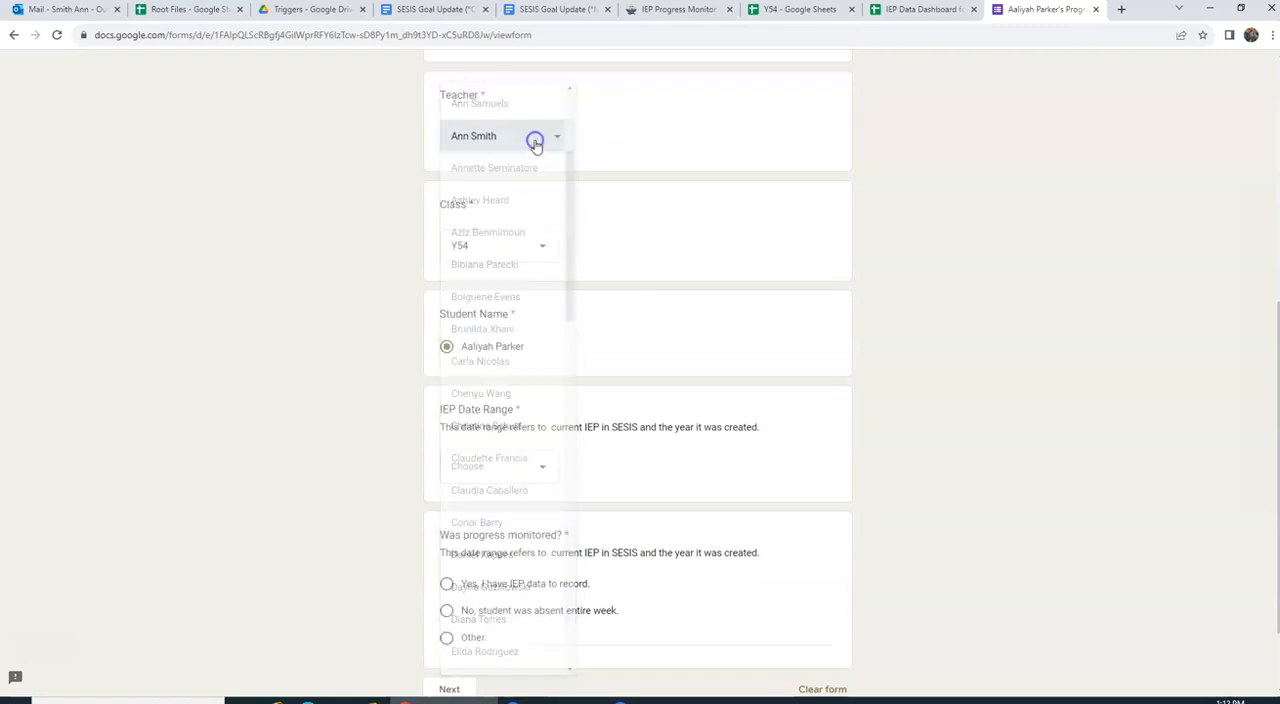
{"action": "left_click", "coordinate": [498, 247]}
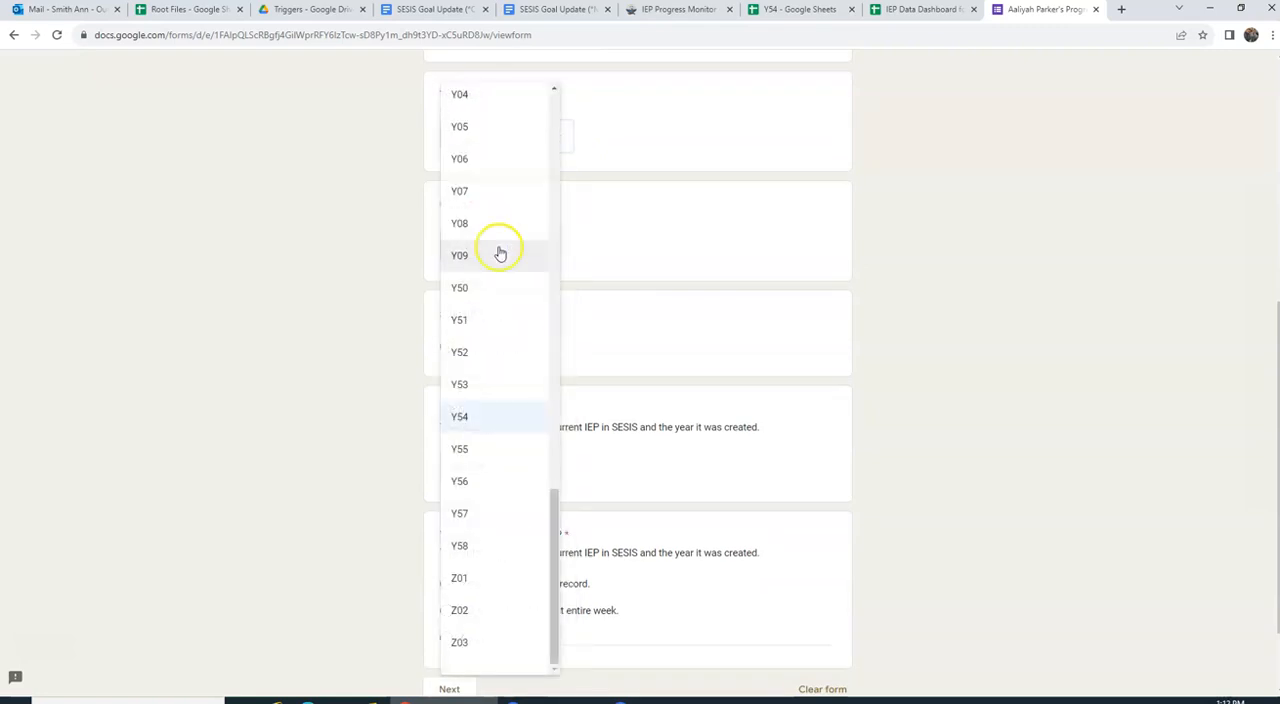
{"action": "left_click", "coordinate": [491, 419]}
Step: Set the IEP Date Range to 2022-2023
{"action": "left_click", "coordinate": [478, 463]}
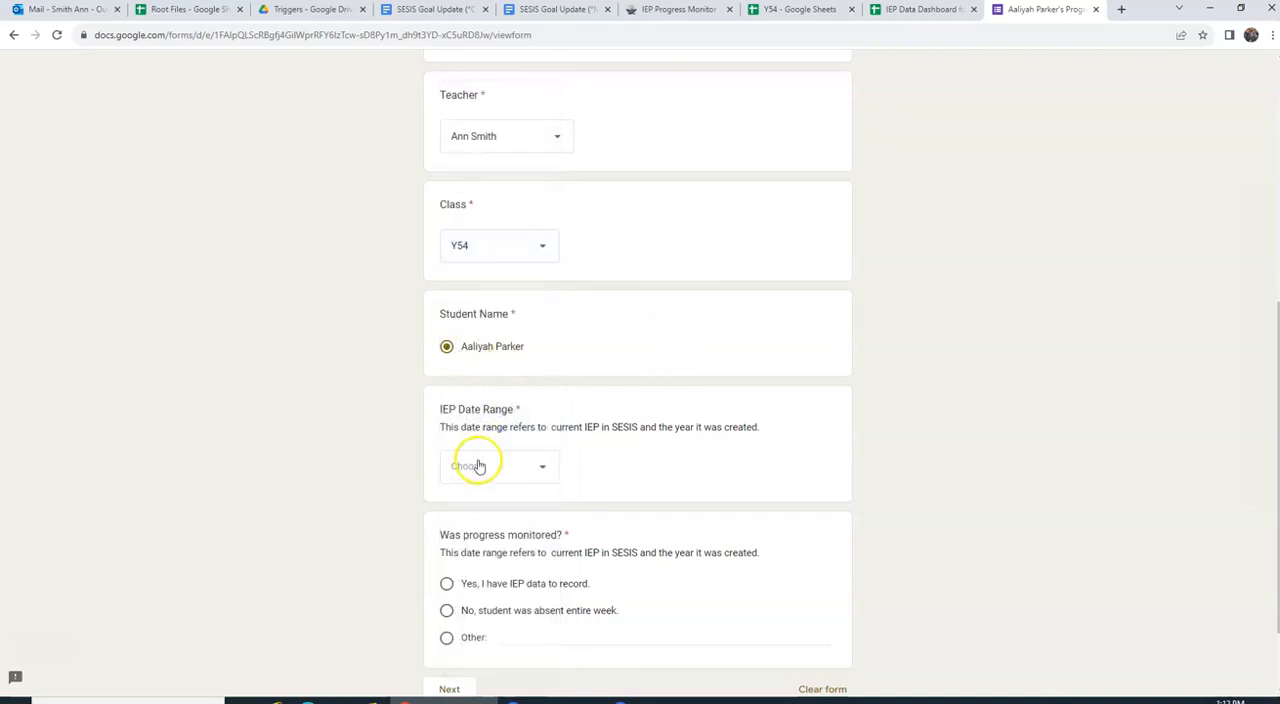
{"action": "left_click", "coordinate": [516, 545]}
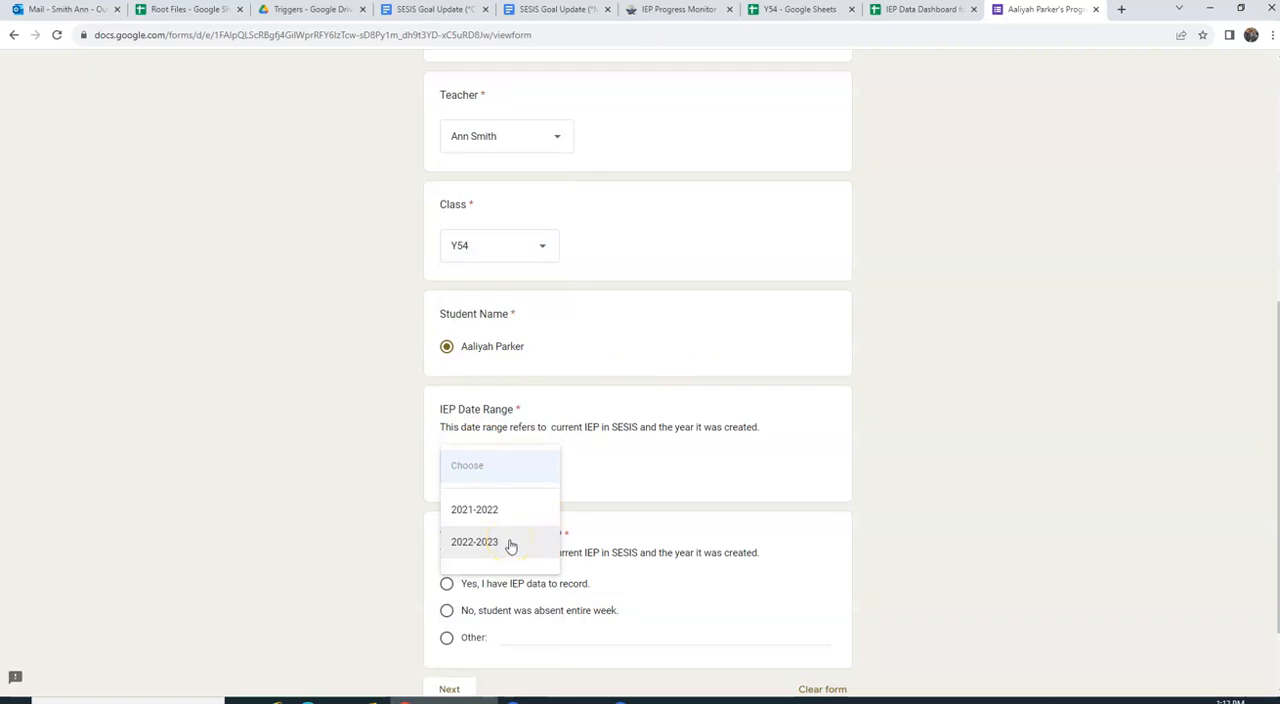
{"action": "left_click", "coordinate": [510, 545]}
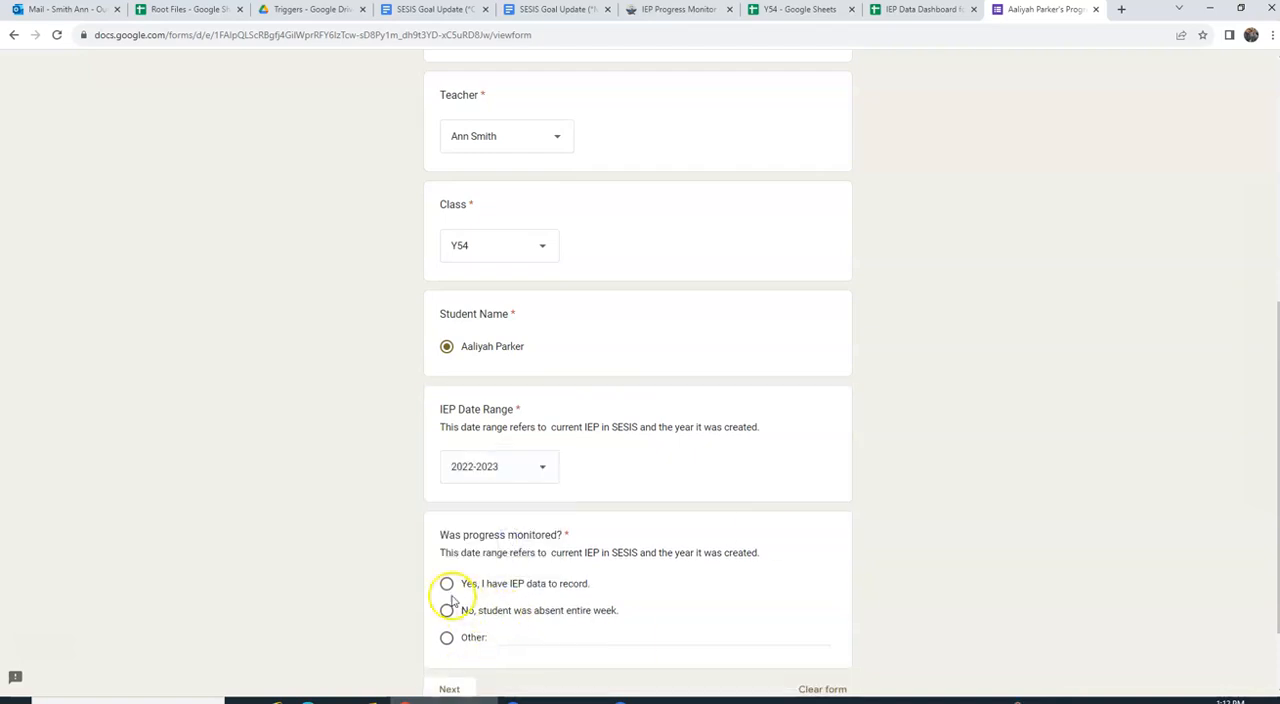
Step: Answer the progress monitoring question with "Yes, I have IEP data to record." and continue to the Goal 1 section
{"action": "scroll", "coordinate": [603, 523], "scroll_direction": "down", "scroll_amount": 1}
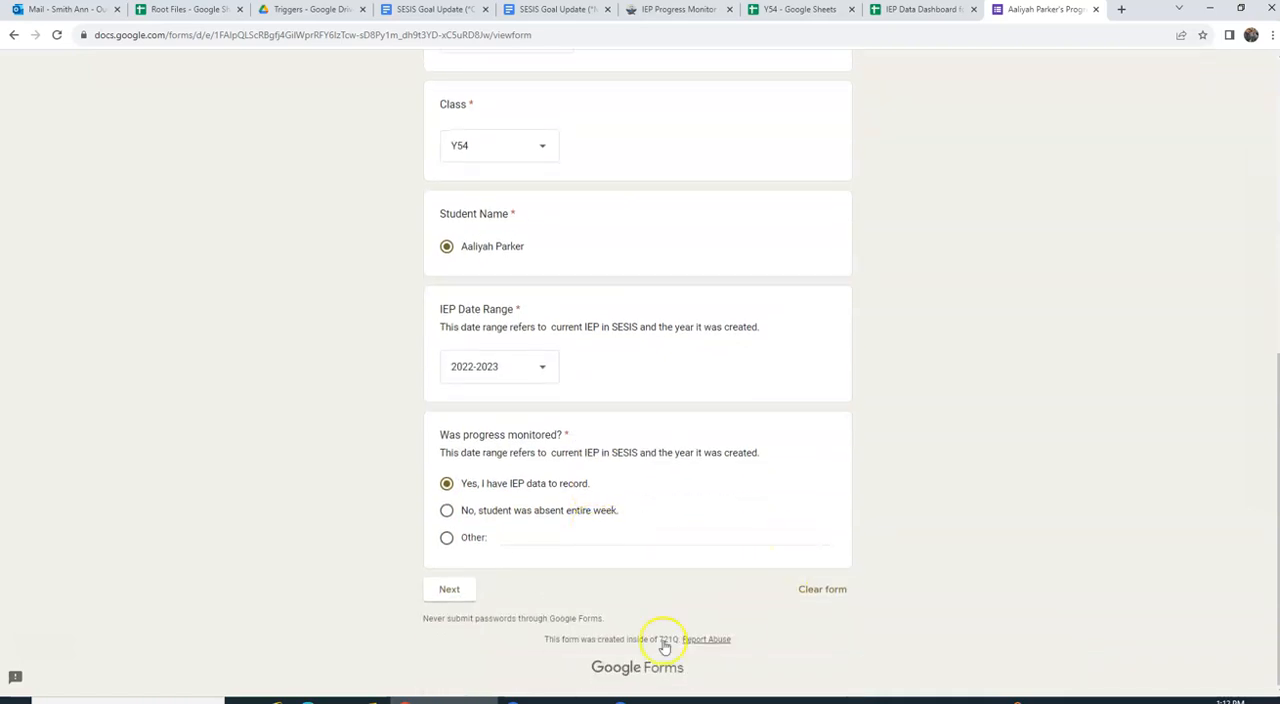
{"action": "left_click", "coordinate": [451, 590]}
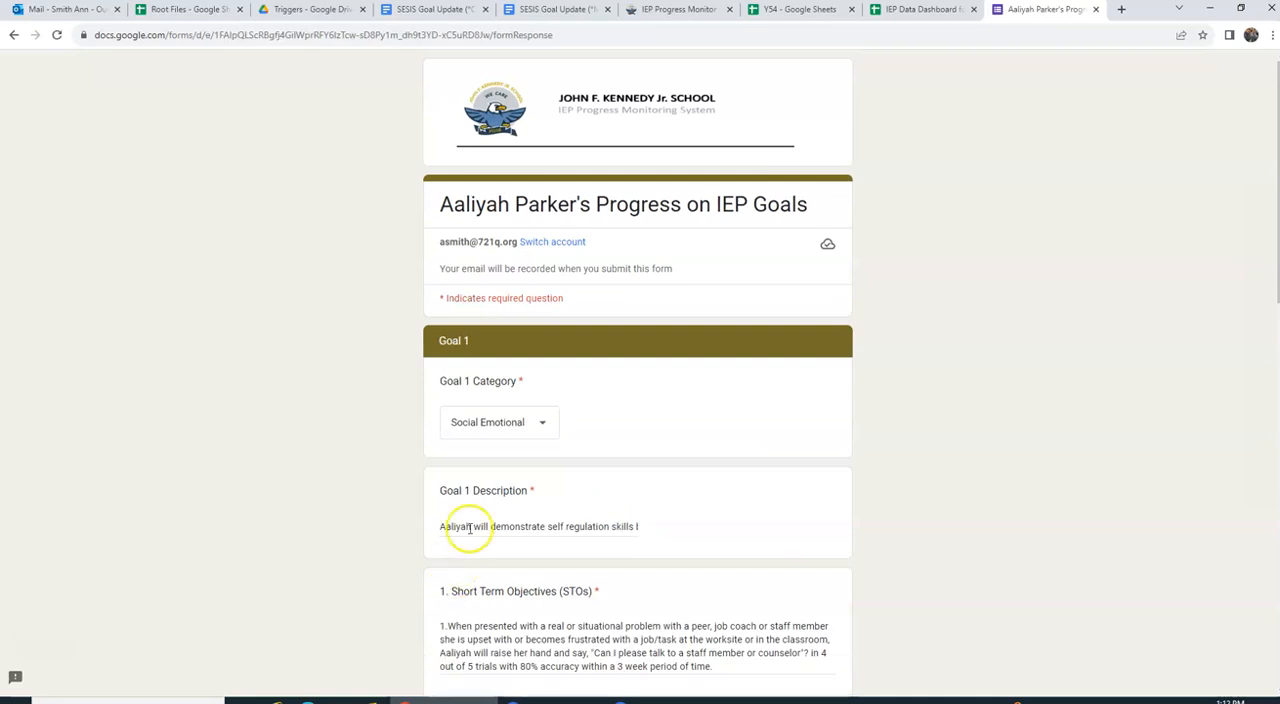
{"action": "scroll", "coordinate": [560, 430], "scroll_direction": "down", "scroll_amount": 1}
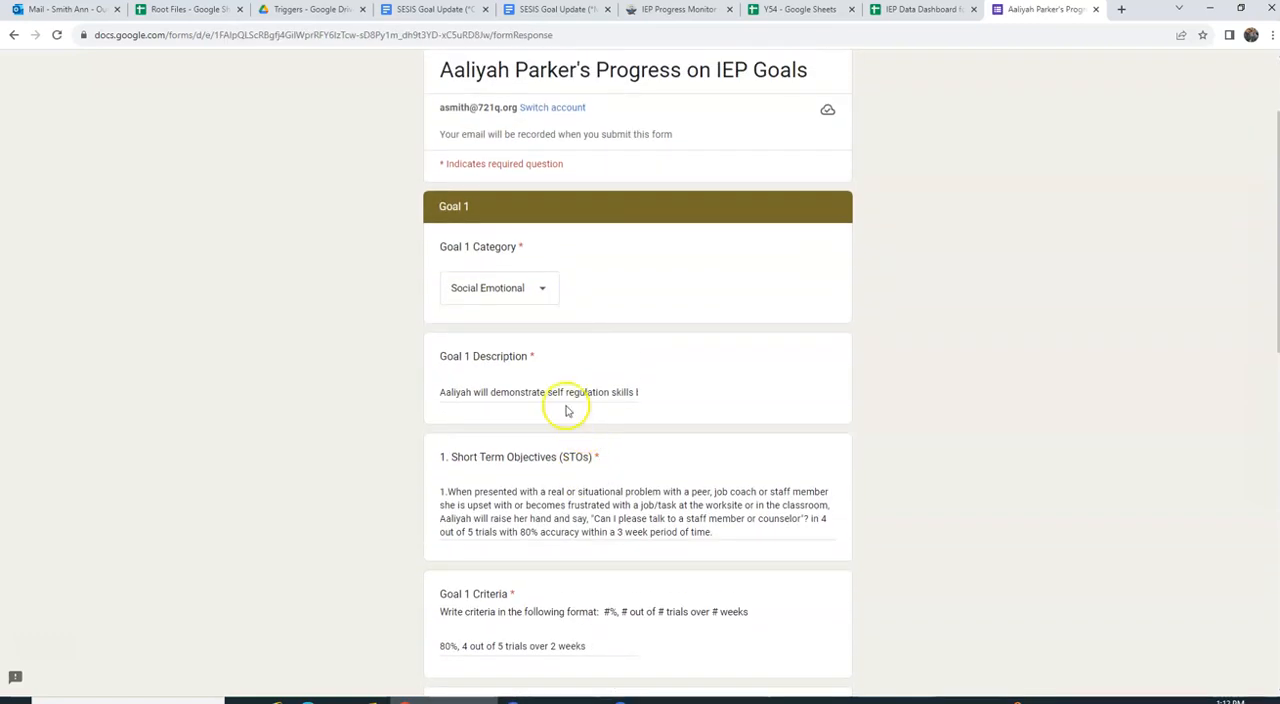
Step: Set Goal 1's target prompt to Gestural/Visual and its level of accuracy to 50%, leaving the optional comment blank
{"action": "scroll", "coordinate": [640, 415], "scroll_direction": "down", "scroll_amount": 2}
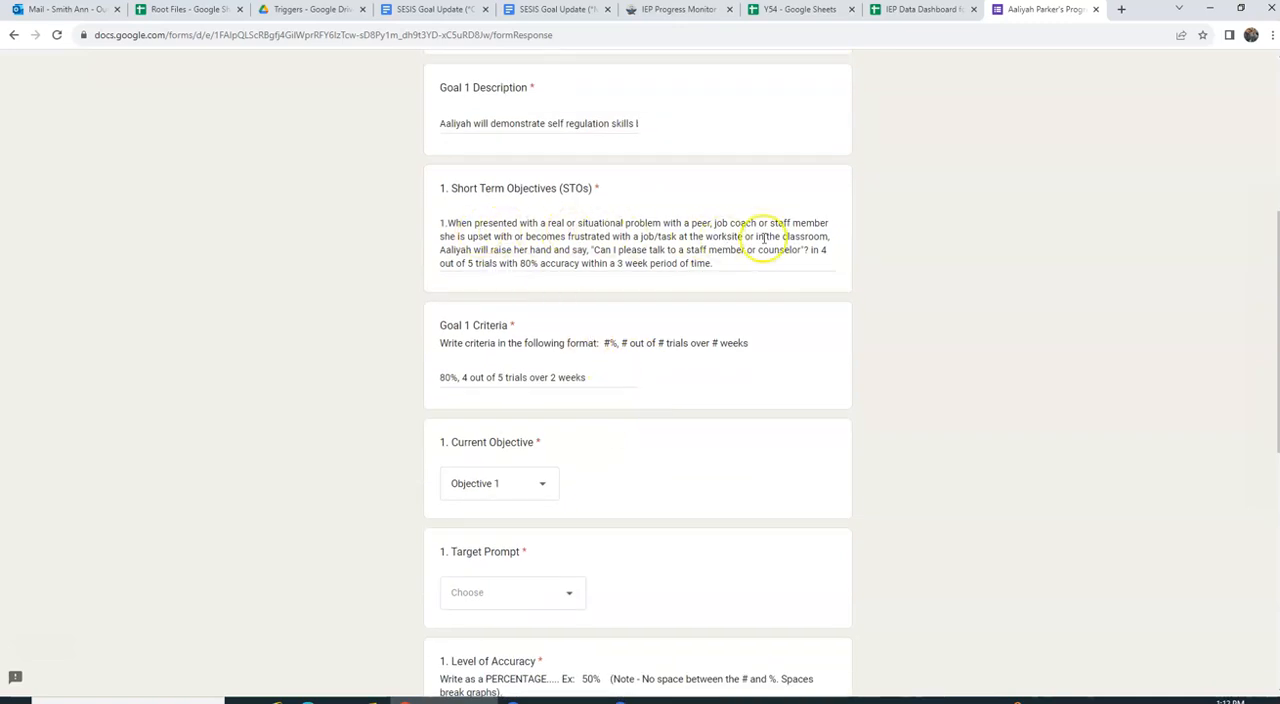
{"action": "scroll", "coordinate": [594, 375], "scroll_direction": "down", "scroll_amount": 1}
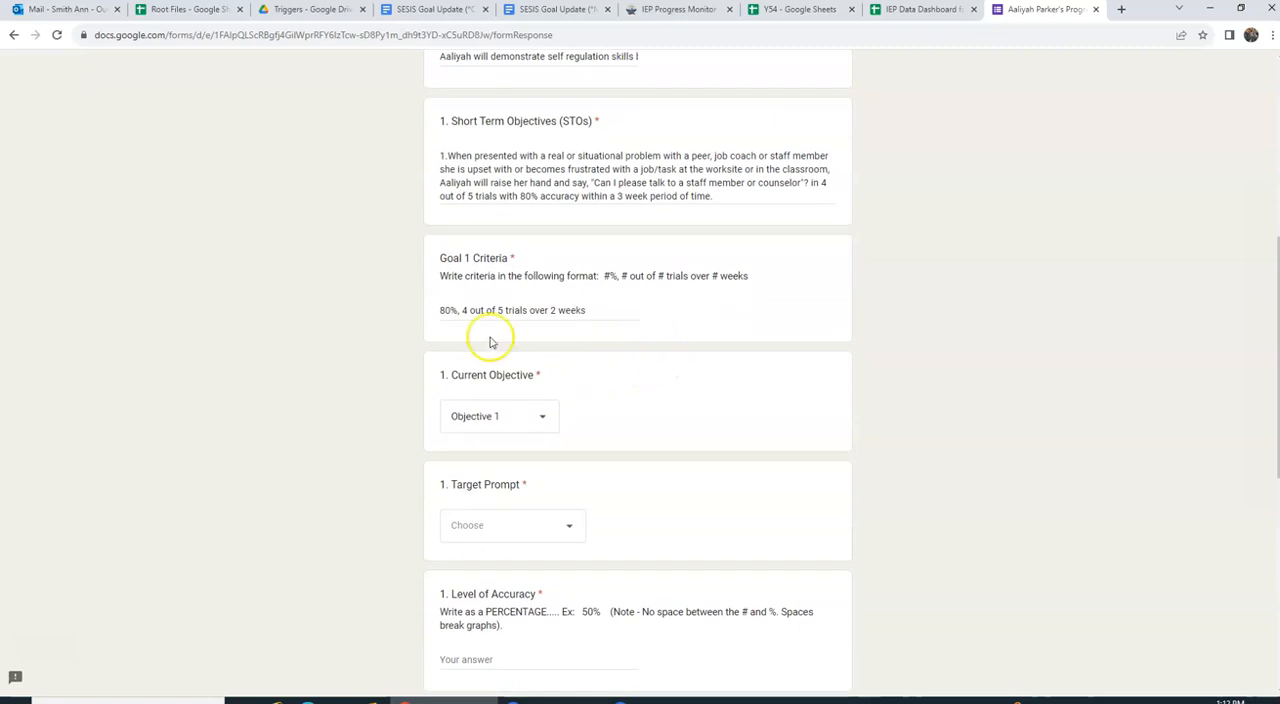
{"action": "scroll", "coordinate": [646, 400], "scroll_direction": "down", "scroll_amount": 3}
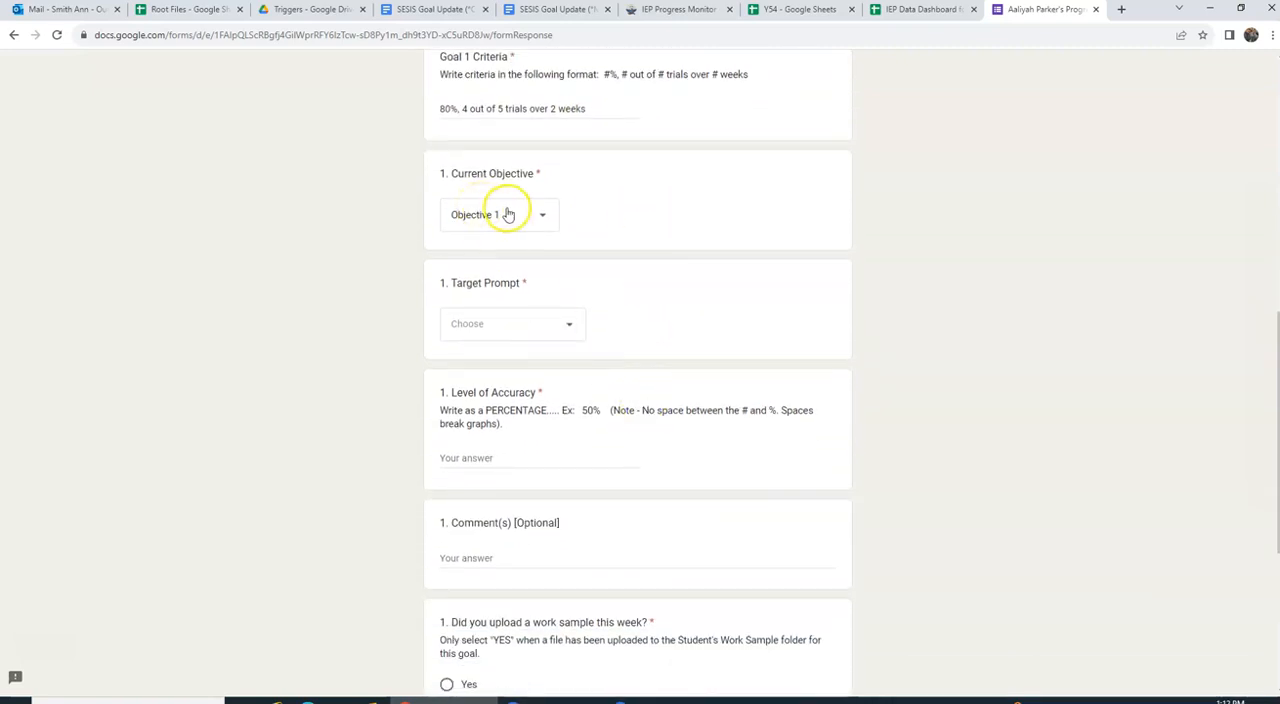
{"action": "left_click", "coordinate": [569, 321]}
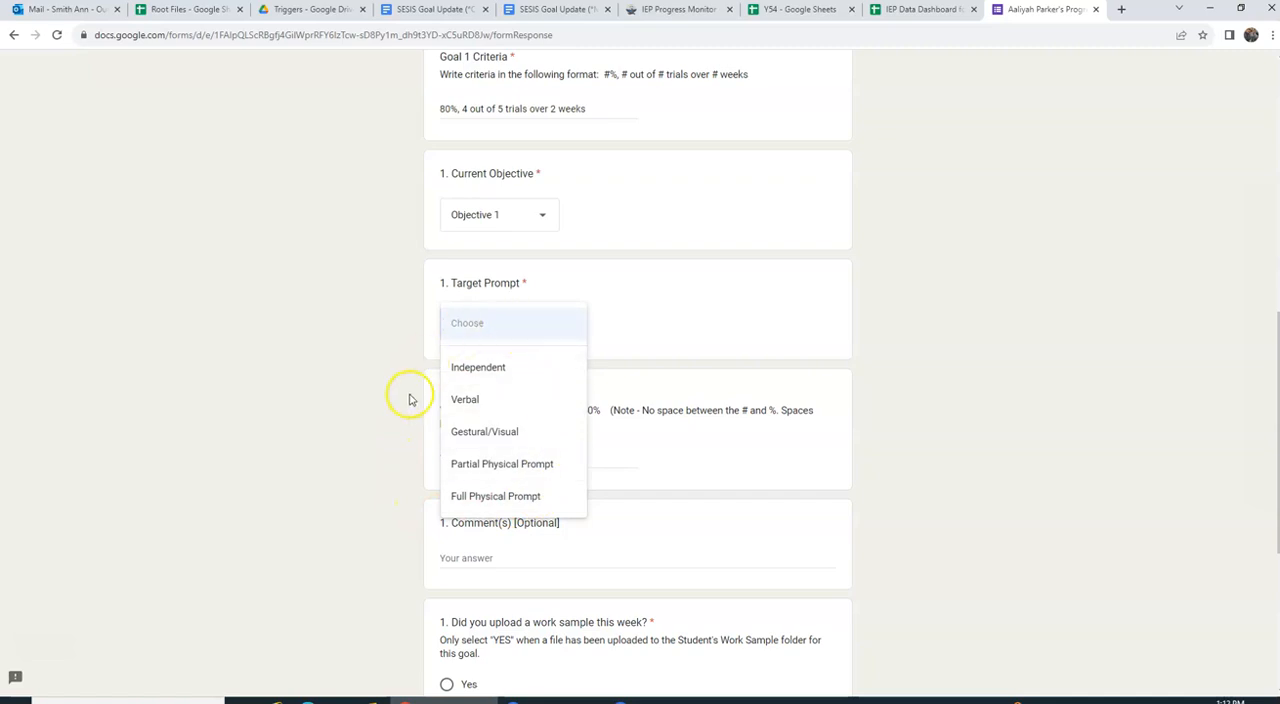
{"action": "left_click", "coordinate": [467, 447]}
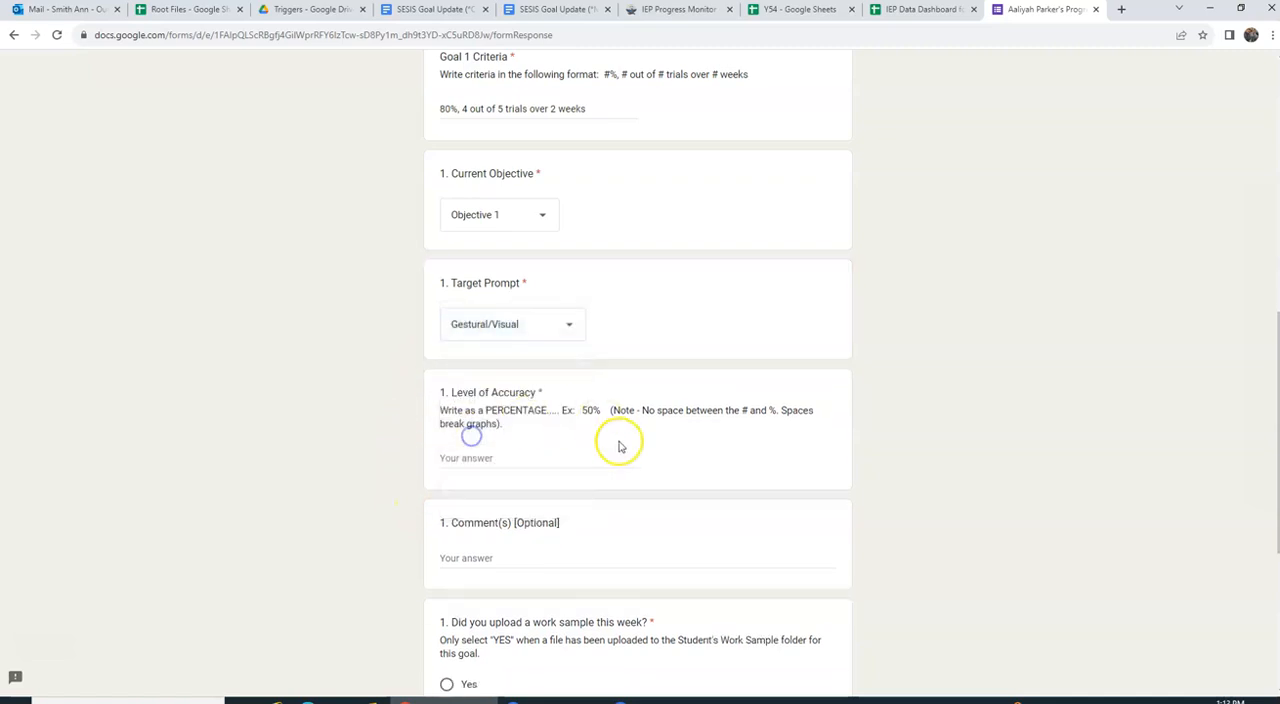
{"action": "scroll", "coordinate": [560, 410], "scroll_direction": "down", "scroll_amount": 2}
{"action": "left_click", "coordinate": [487, 323]}
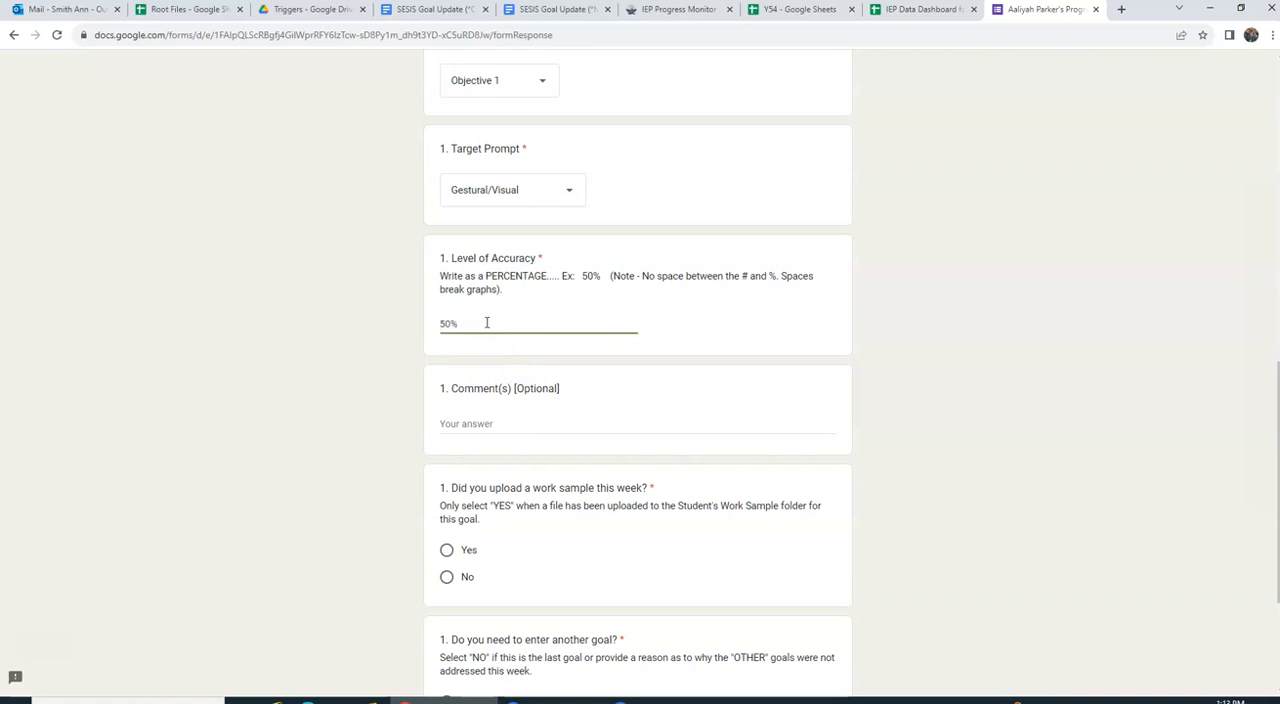
{"action": "left_click", "coordinate": [511, 421]}
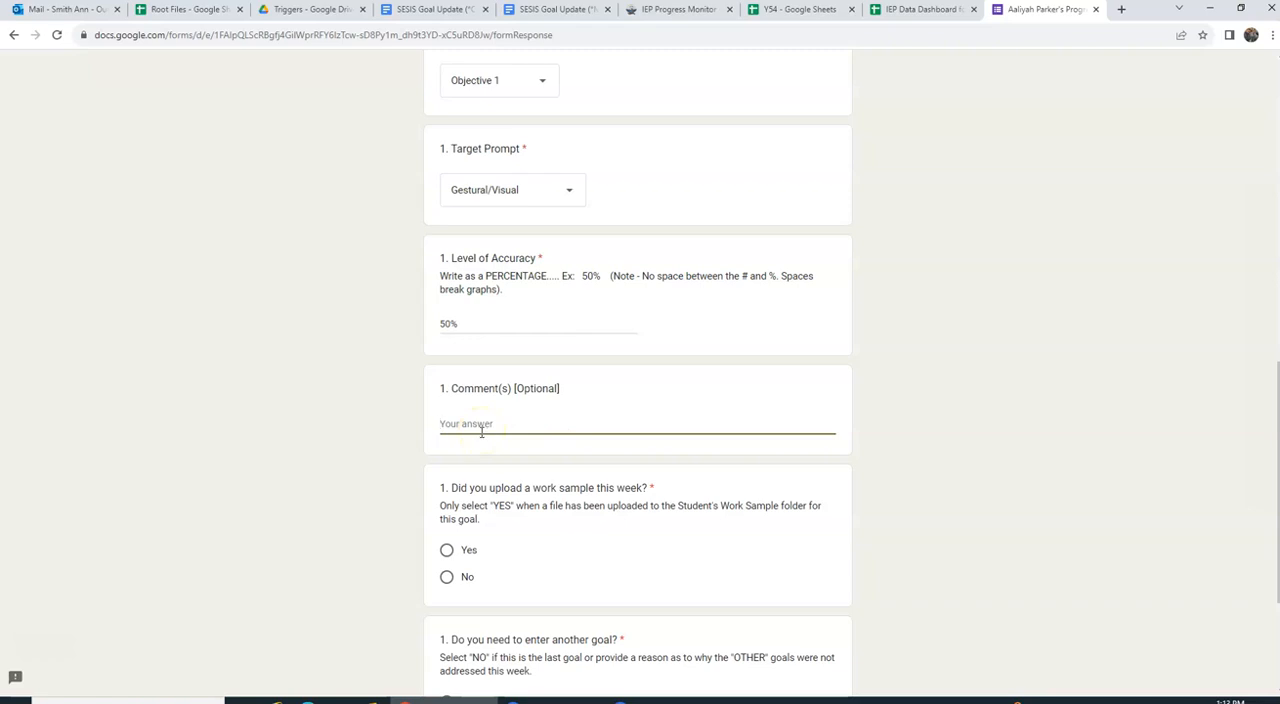
Step: Answer No to the Goal 1 work sample question and Yes to entering another goal
{"action": "scroll", "coordinate": [525, 428], "scroll_direction": "down", "scroll_amount": 2}
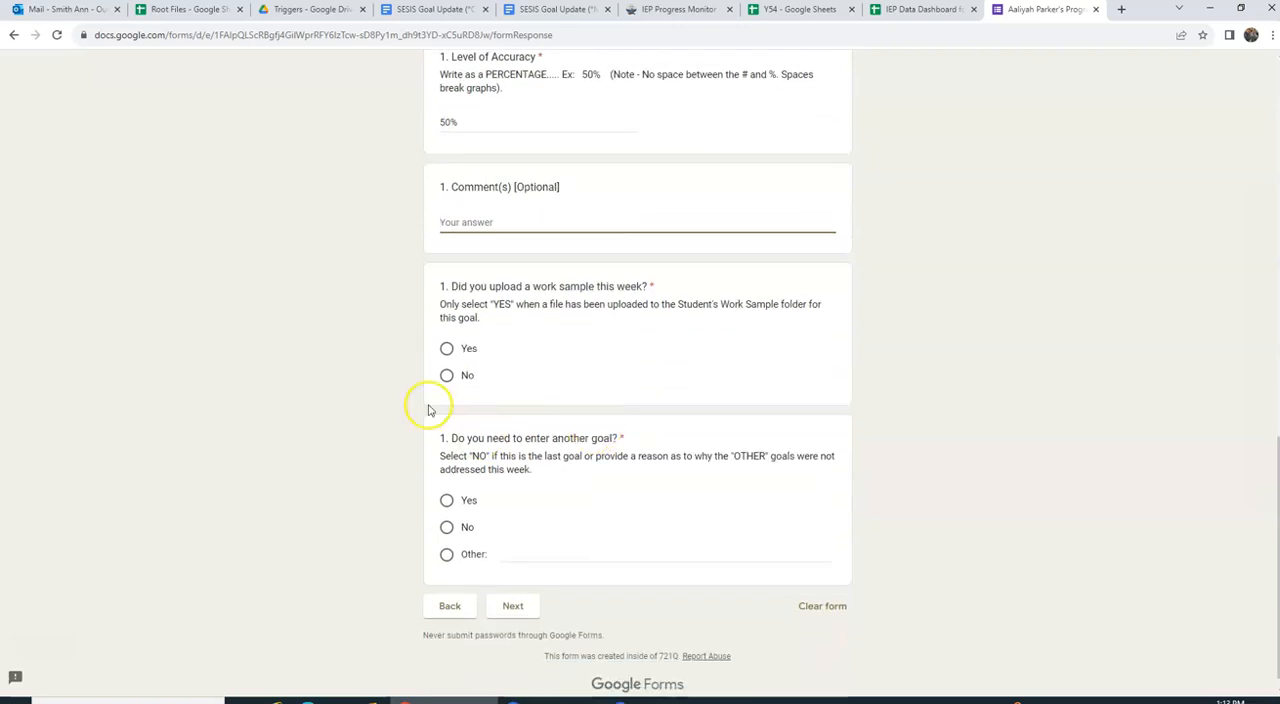
{"action": "left_click", "coordinate": [446, 384]}
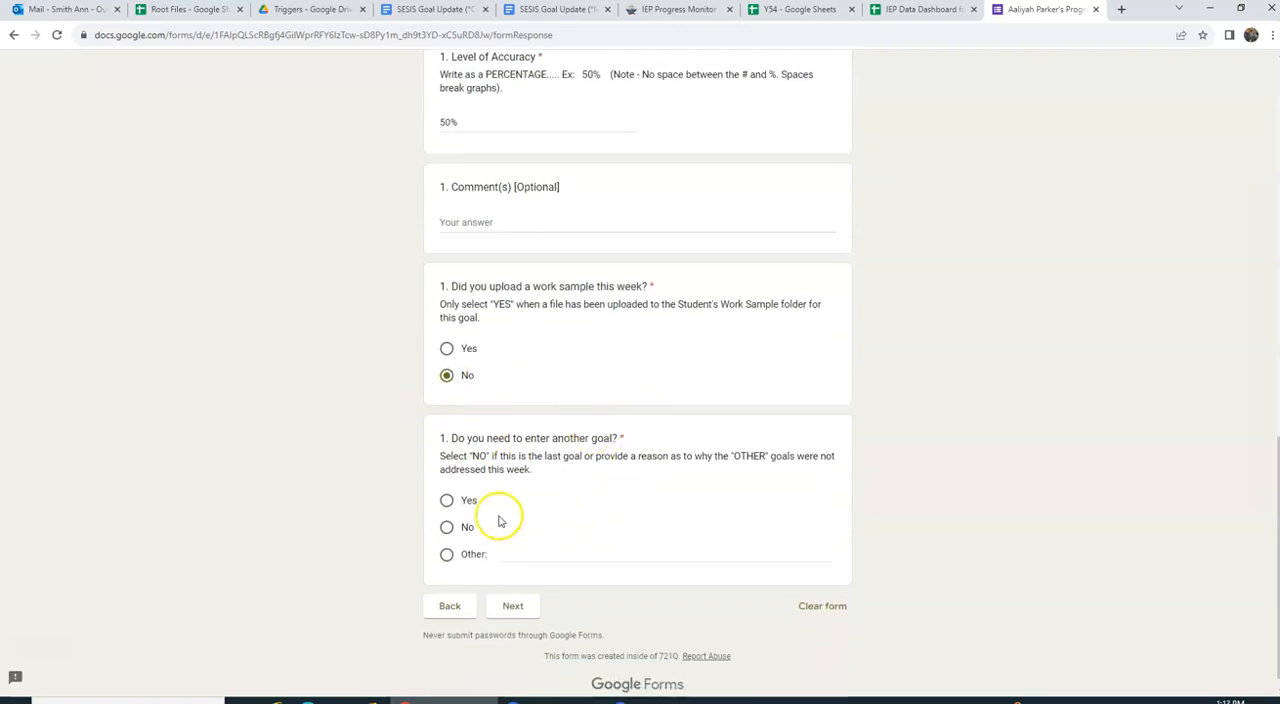
{"action": "left_click", "coordinate": [446, 500]}
Step: Review the completed Goal 1 section and look through its Current Objective choices, keeping Objective 1
{"action": "scroll", "coordinate": [545, 500], "scroll_direction": "up", "scroll_amount": 3}
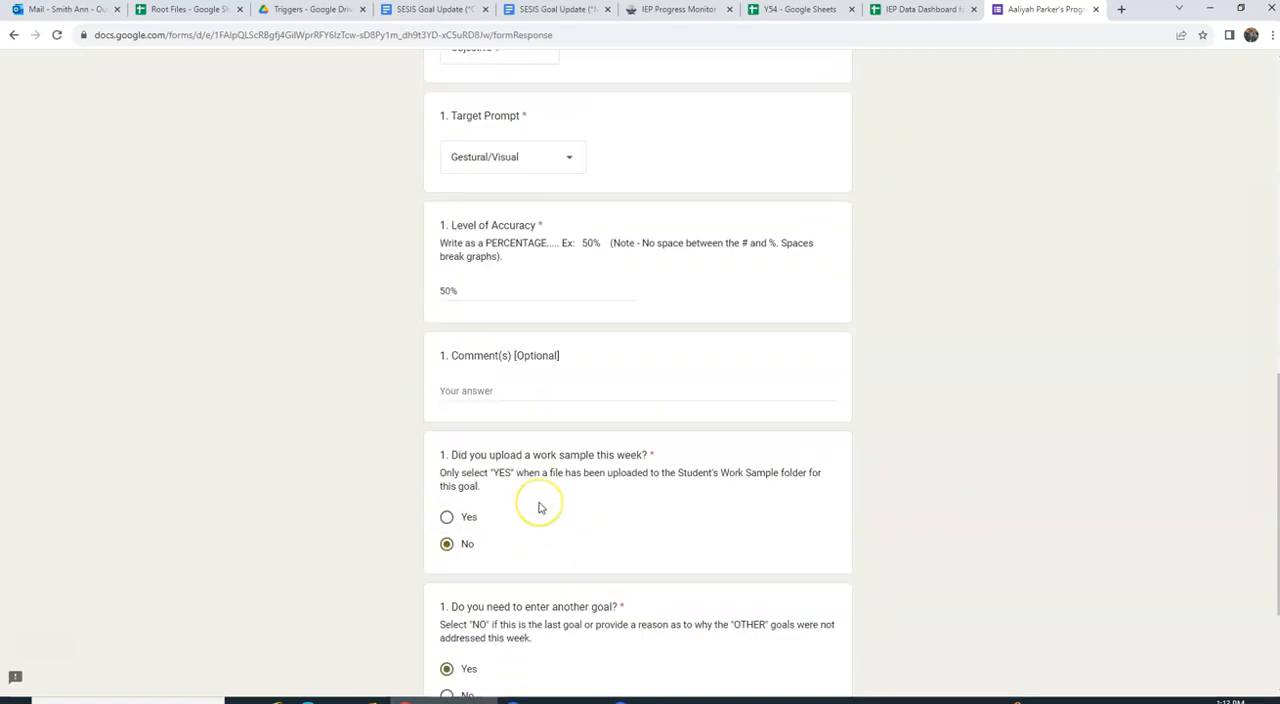
{"action": "scroll", "coordinate": [538, 508], "scroll_direction": "up", "scroll_amount": 2}
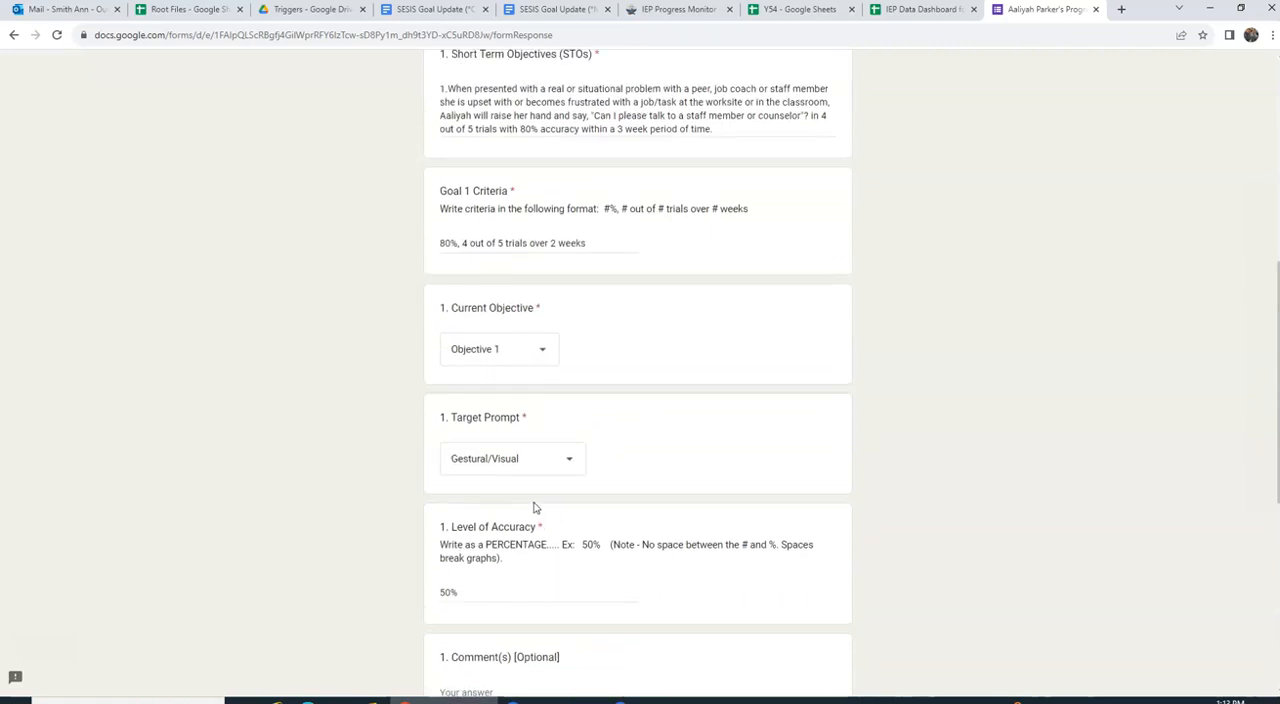
{"action": "scroll", "coordinate": [533, 505], "scroll_direction": "down", "scroll_amount": 3}
{"action": "left_click", "coordinate": [480, 329]}
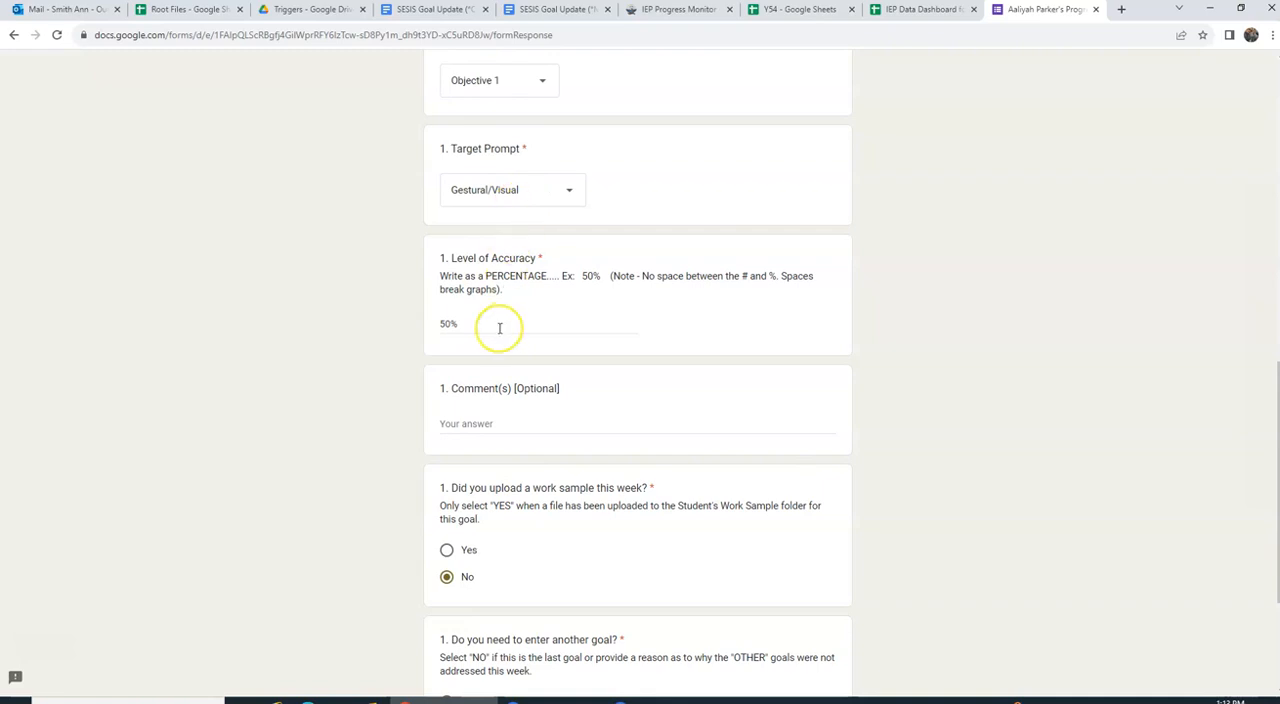
{"action": "scroll", "coordinate": [501, 232], "scroll_direction": "up", "scroll_amount": 2}
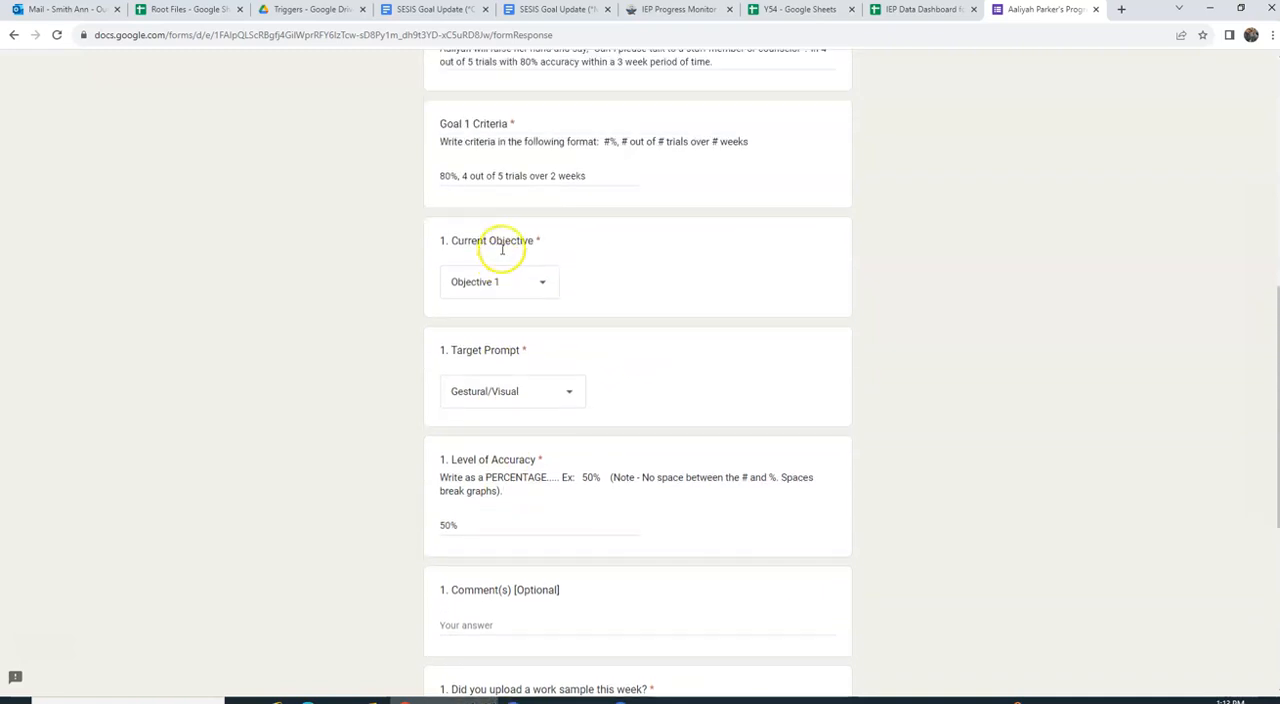
{"action": "left_click", "coordinate": [511, 288]}
{"action": "left_click", "coordinate": [511, 289]}
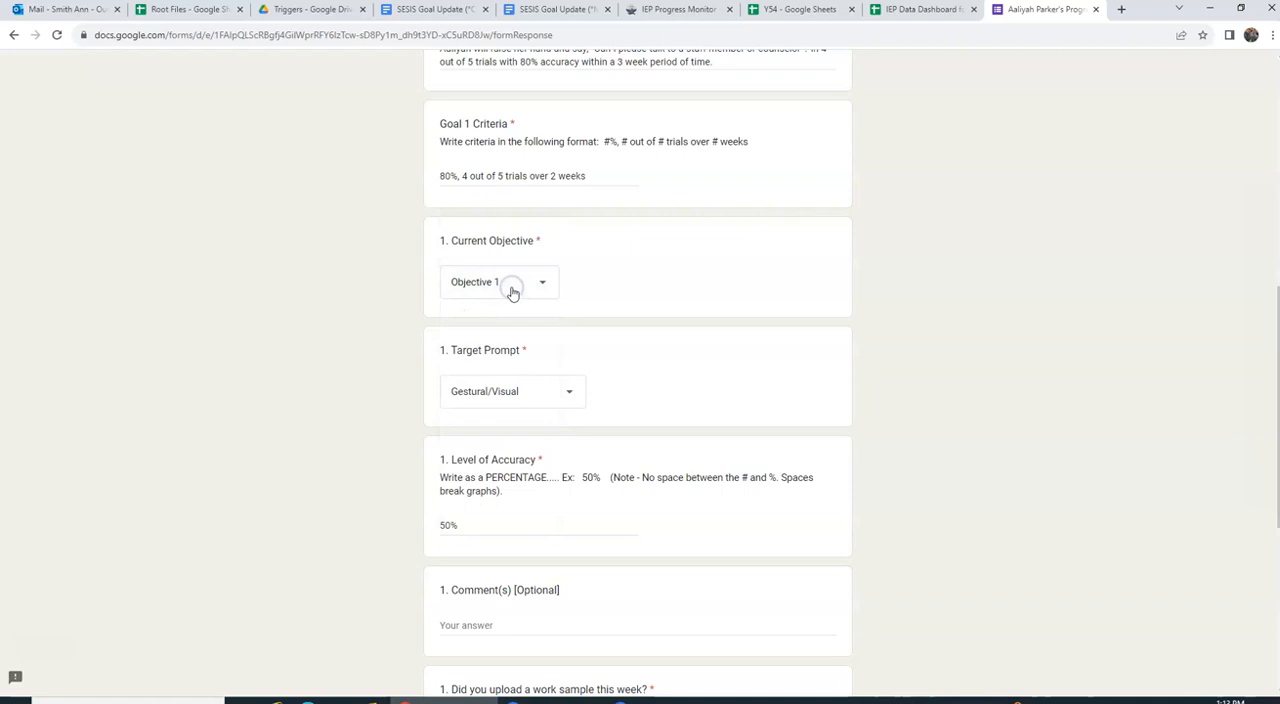
{"action": "left_click", "coordinate": [534, 280]}
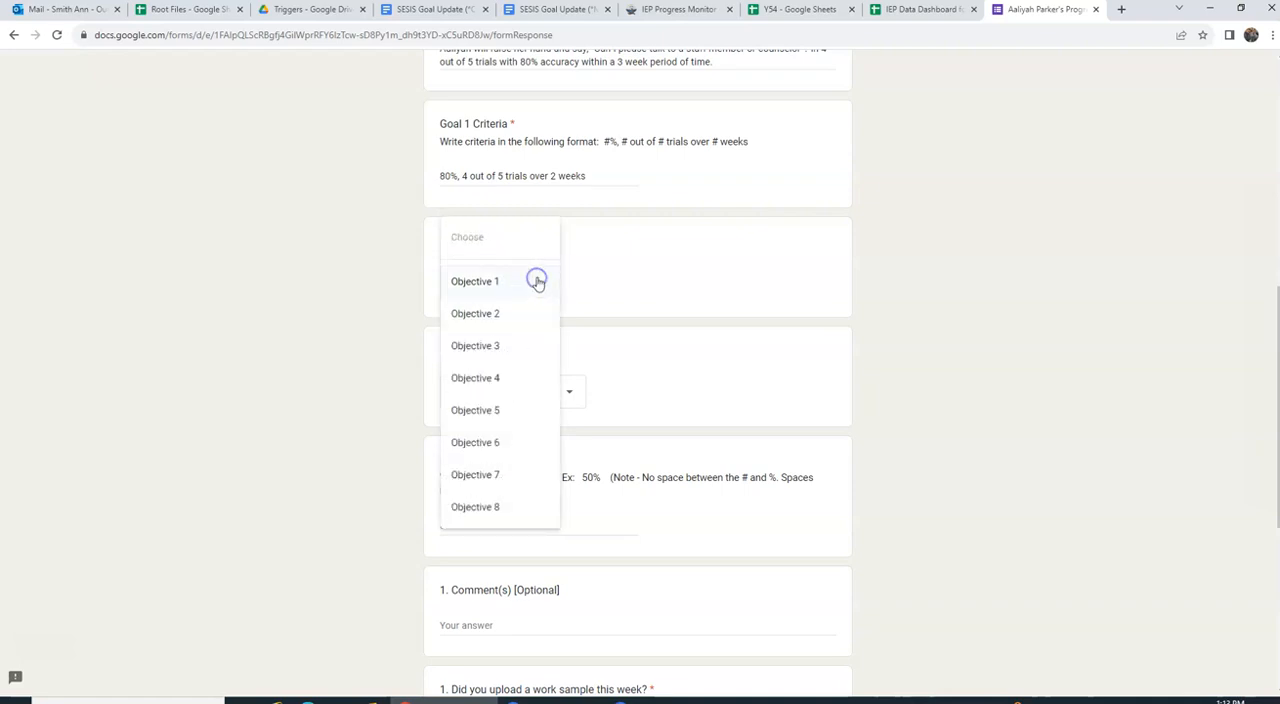
{"action": "left_click", "coordinate": [532, 312]}
{"action": "left_click", "coordinate": [548, 280]}
{"action": "left_click", "coordinate": [534, 313]}
{"action": "left_click", "coordinate": [541, 285]}
{"action": "left_click", "coordinate": [527, 313]}
{"action": "left_click", "coordinate": [545, 288]}
{"action": "left_click", "coordinate": [500, 190]}
{"action": "scroll", "coordinate": [567, 272], "scroll_direction": "down", "scroll_amount": 1}
{"action": "scroll", "coordinate": [567, 272], "scroll_direction": "up", "scroll_amount": 5}
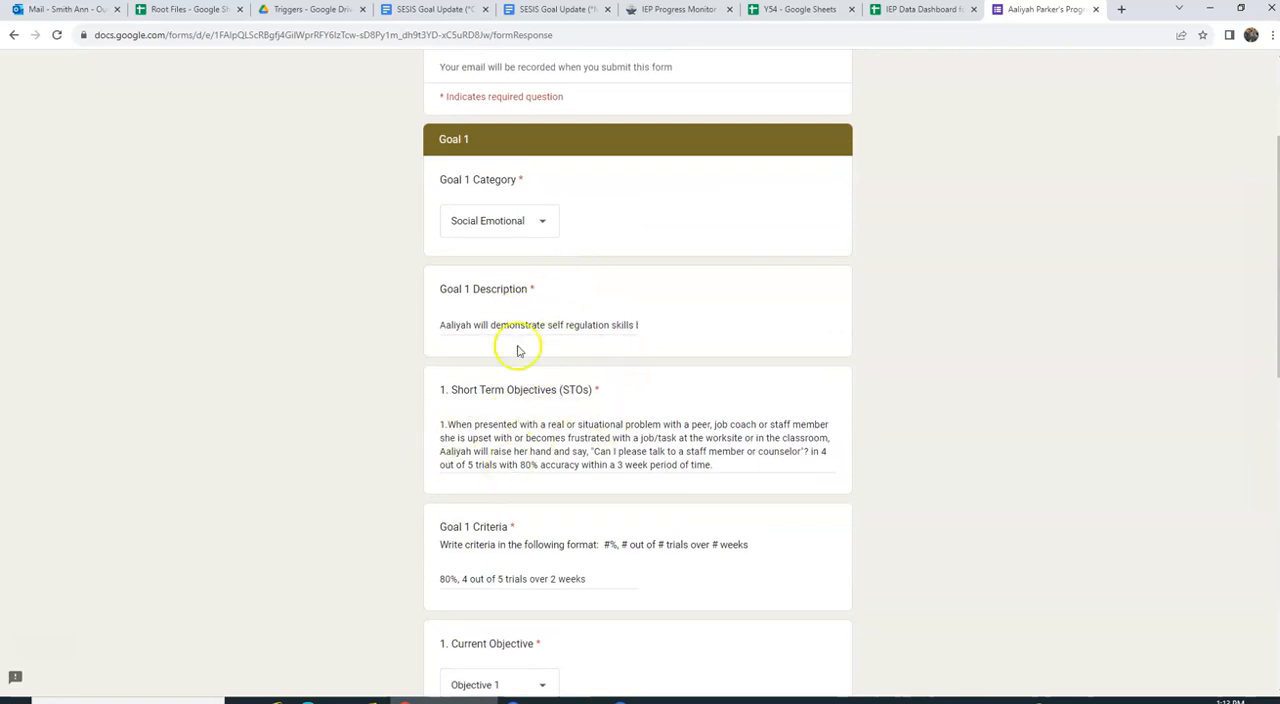
Step: Continue from the completed Goal 1 section to the Goal 2 section
{"action": "scroll", "coordinate": [572, 395], "scroll_direction": "down", "scroll_amount": 3}
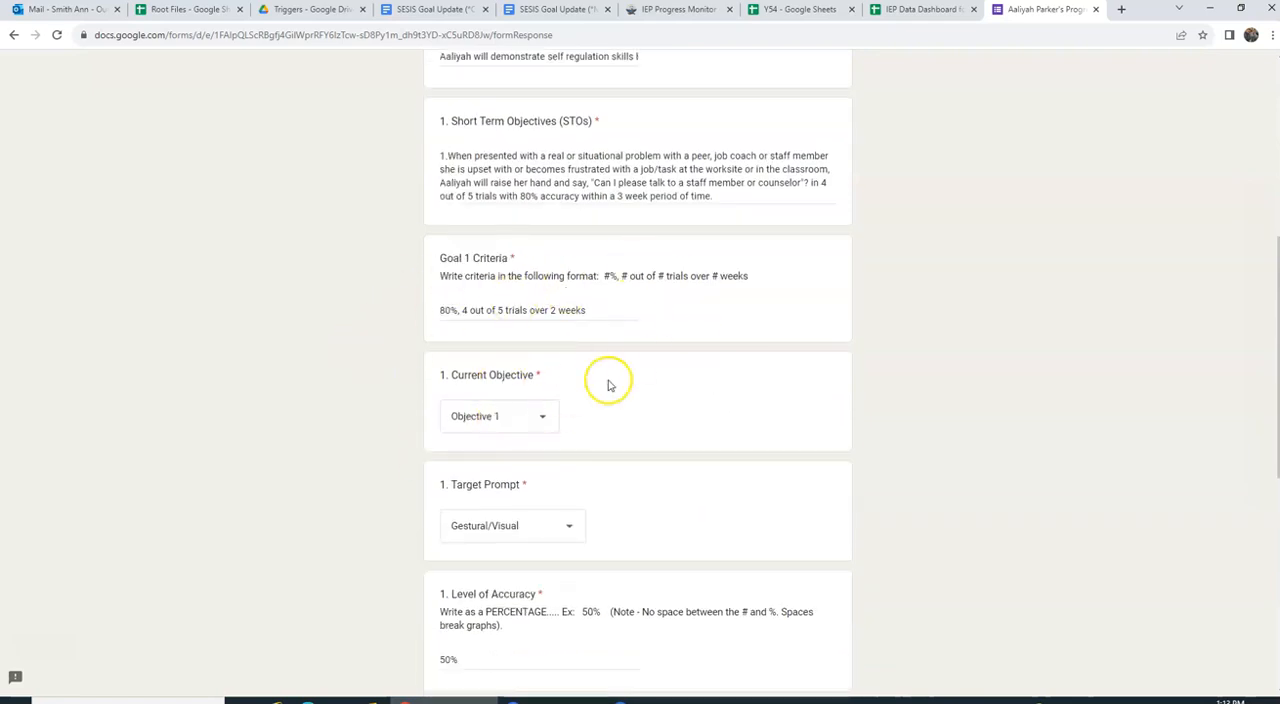
{"action": "scroll", "coordinate": [608, 369], "scroll_direction": "down", "scroll_amount": 6}
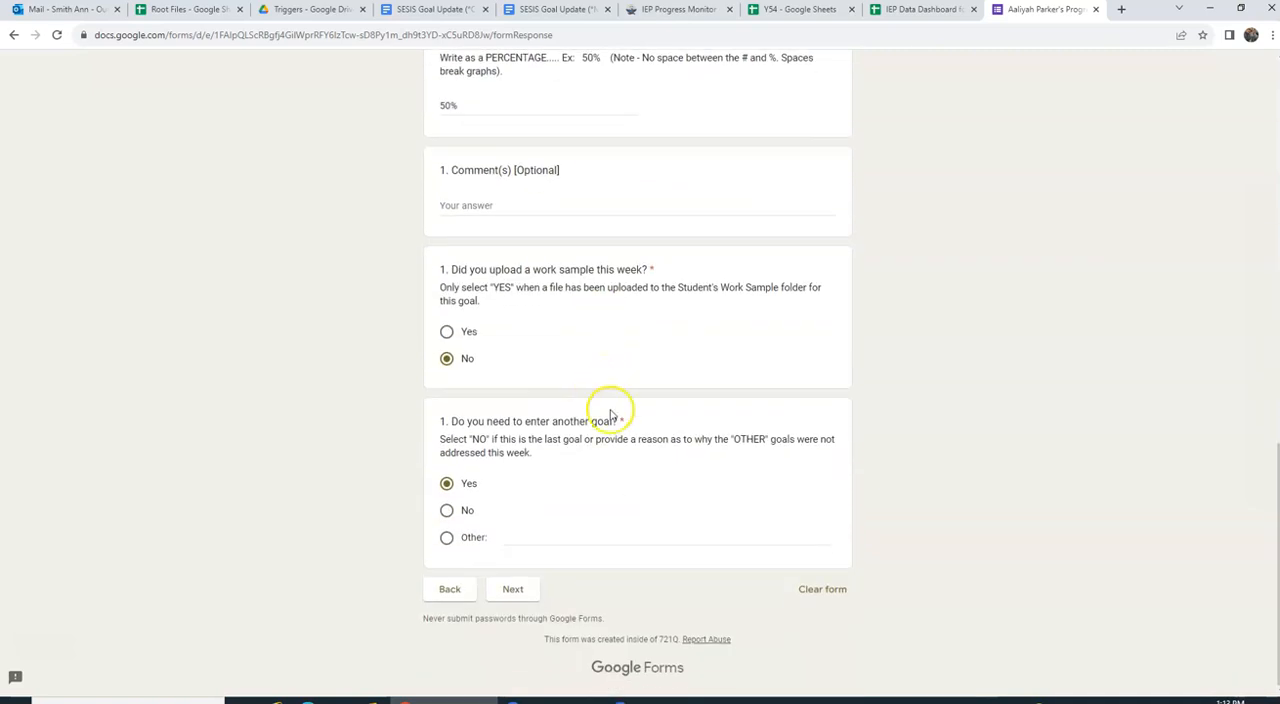
{"action": "left_click", "coordinate": [538, 593]}
Step: Set Goal 2's target prompt to Gestural/Visual and its level of accuracy to 50%
{"action": "scroll", "coordinate": [677, 470], "scroll_direction": "down", "scroll_amount": 2}
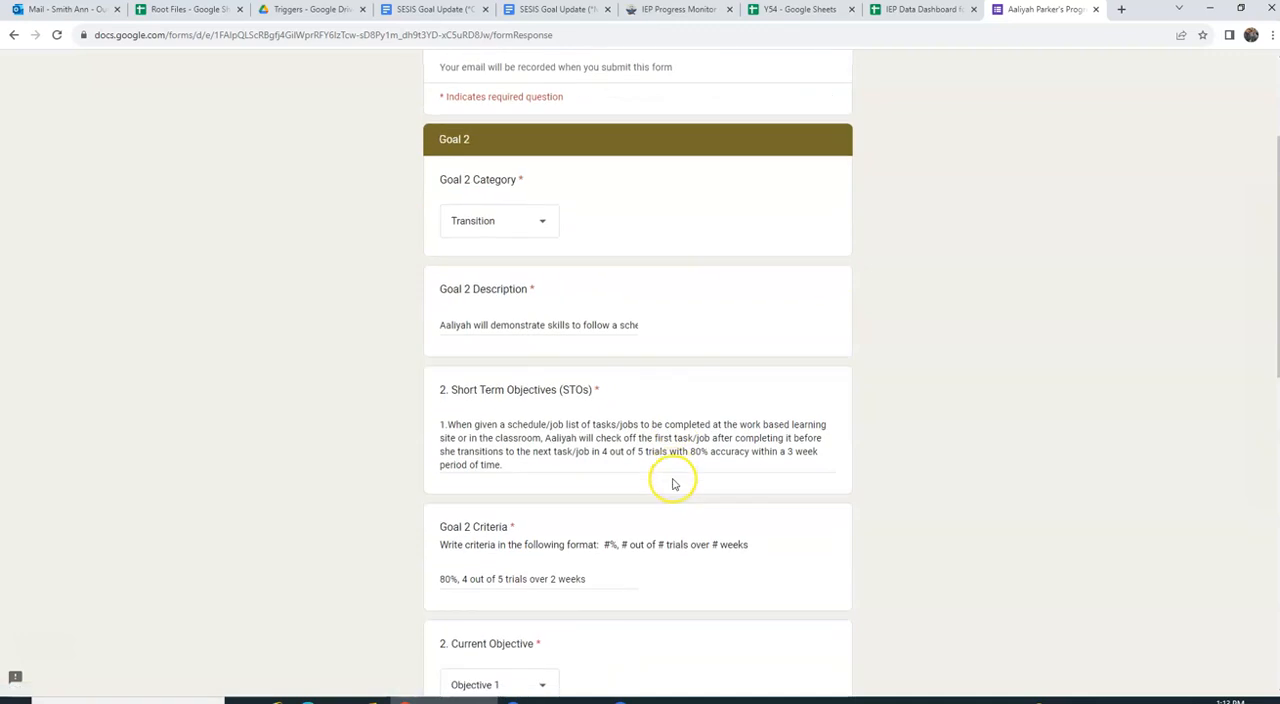
{"action": "scroll", "coordinate": [531, 323], "scroll_direction": "down", "scroll_amount": 3}
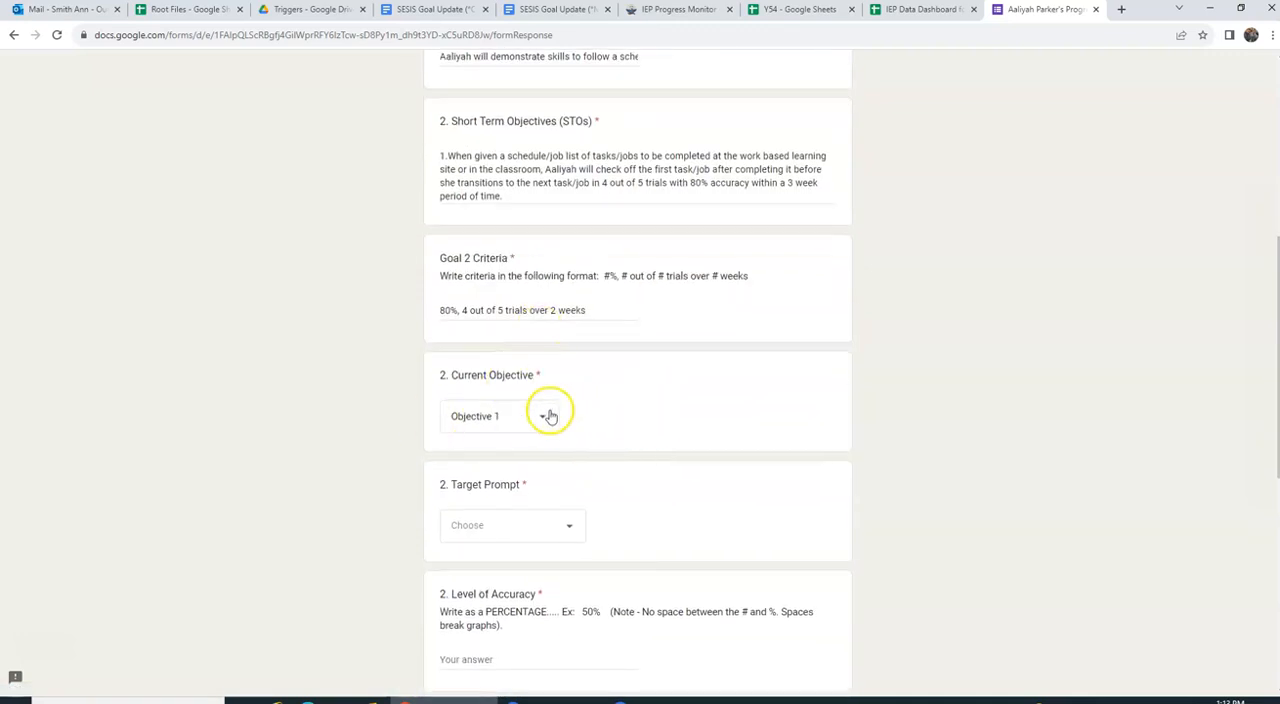
{"action": "scroll", "coordinate": [549, 411], "scroll_direction": "down", "scroll_amount": 2}
{"action": "left_click", "coordinate": [567, 326]}
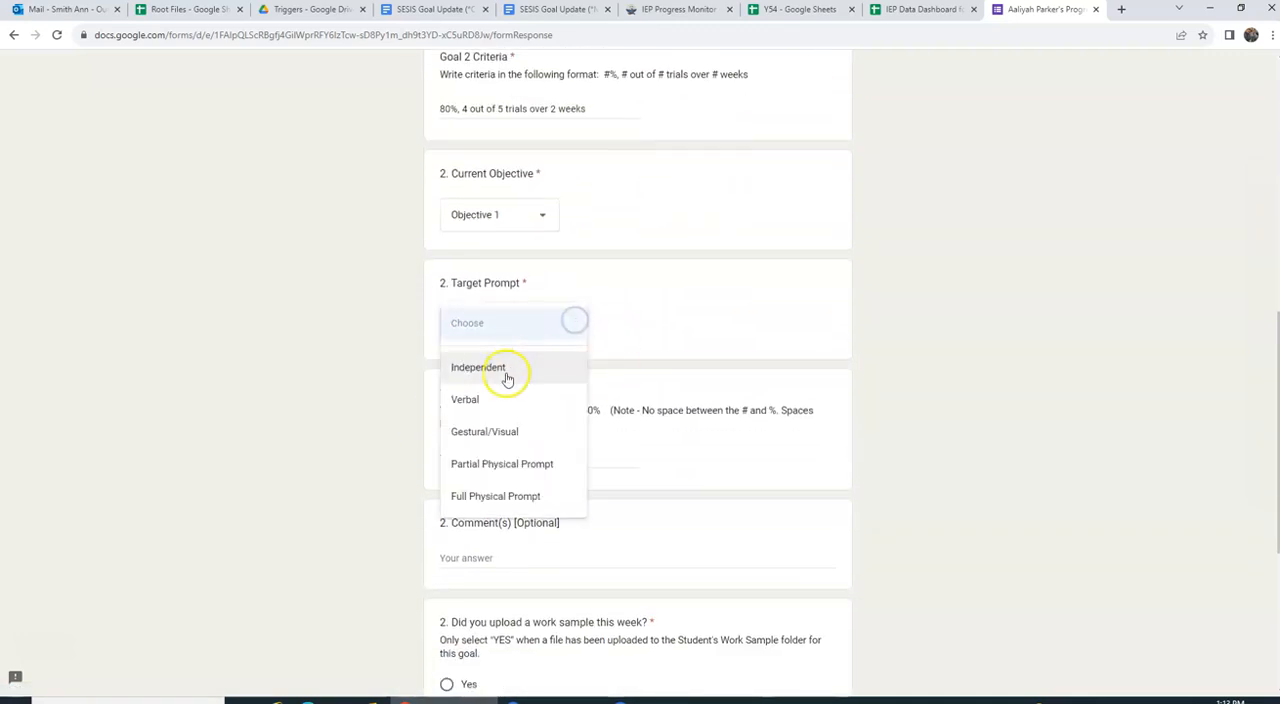
{"action": "left_click", "coordinate": [486, 433]}
{"action": "scroll", "coordinate": [500, 391], "scroll_direction": "down", "scroll_amount": 2}
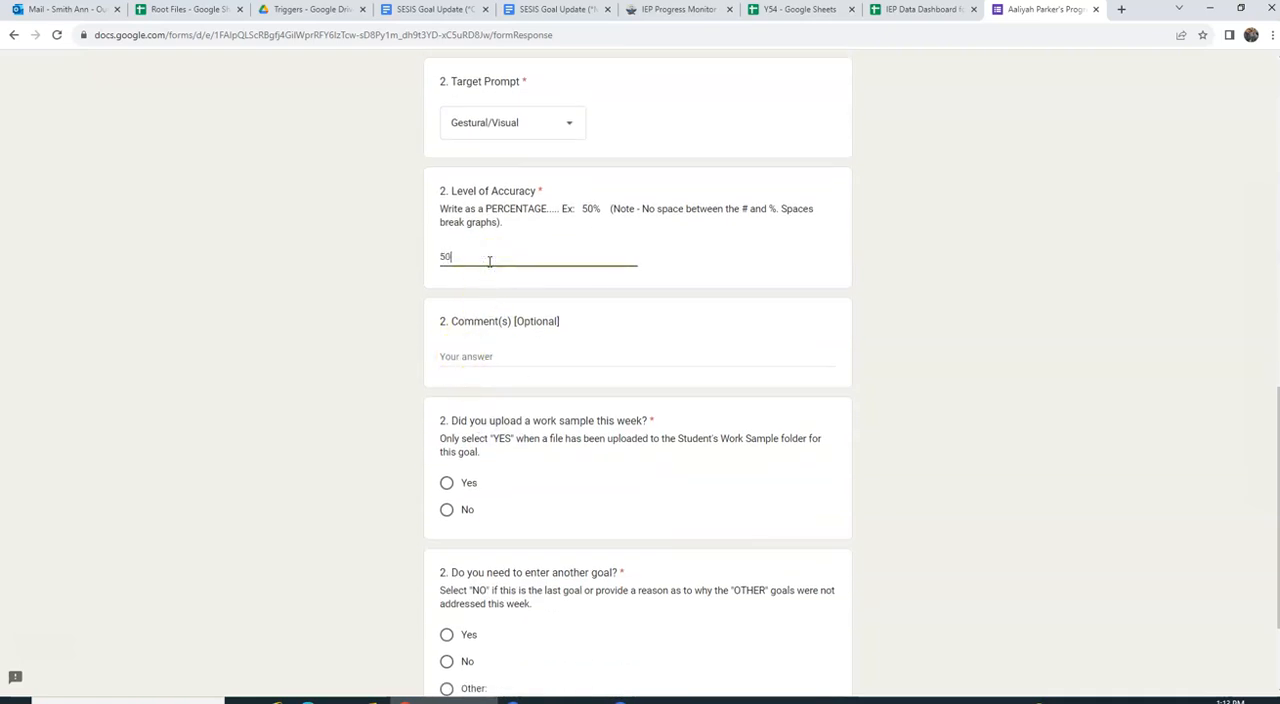
Step: Answer No to the Goal 2 work sample question and Yes to entering another goal, continuing to the Goal 3 section
{"action": "left_click", "coordinate": [452, 510]}
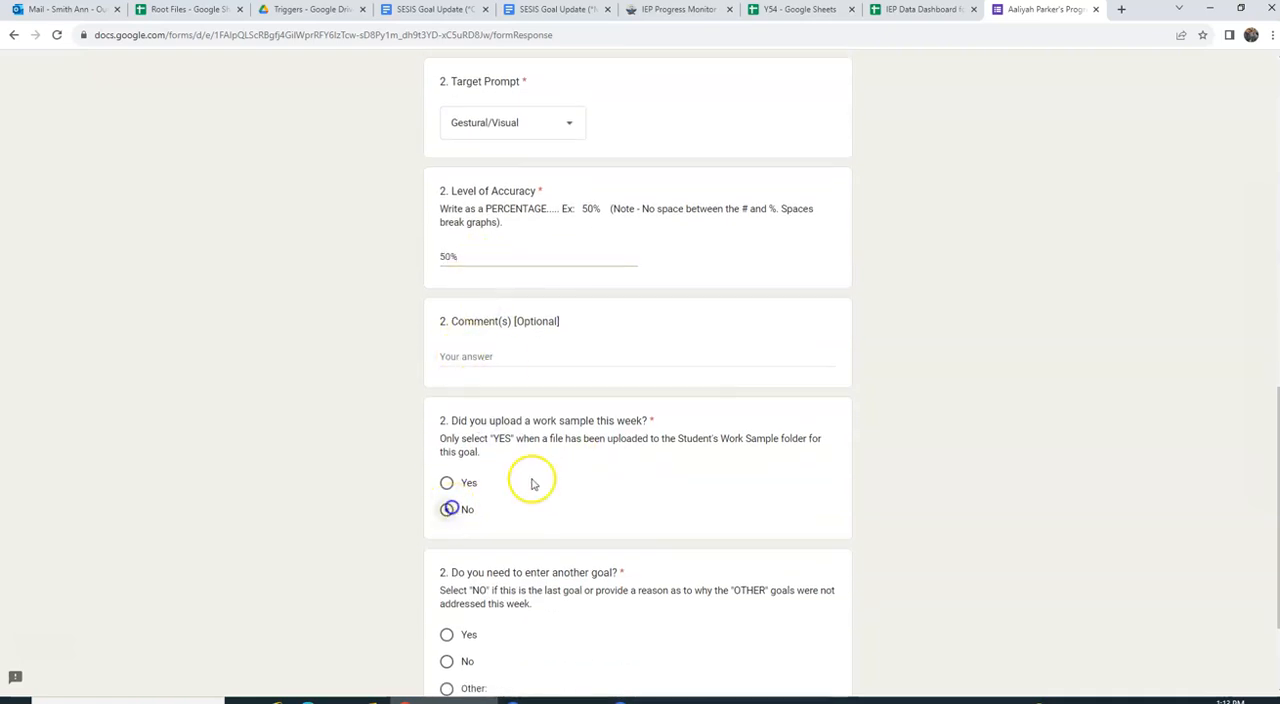
{"action": "scroll", "coordinate": [528, 480], "scroll_direction": "down", "scroll_amount": 2}
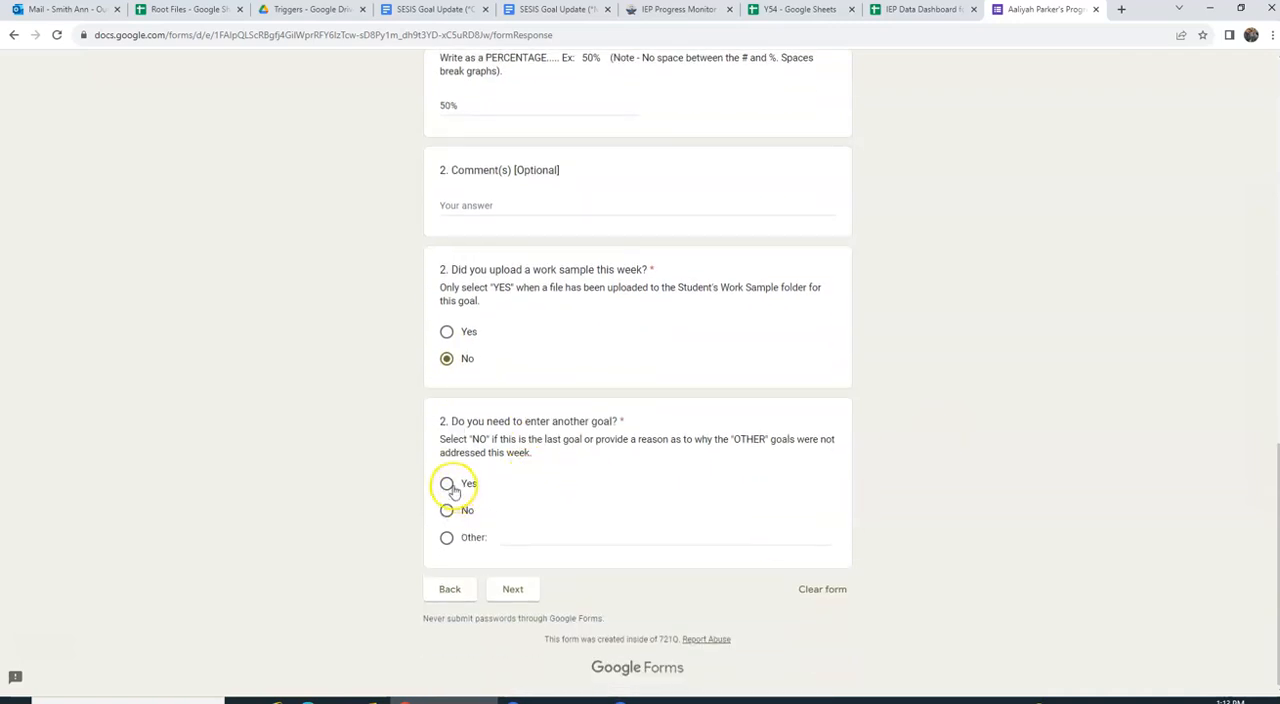
{"action": "left_click", "coordinate": [508, 590]}
Step: Set Goal 3's target prompt to Gestural/Visual and its level of accuracy to 50%
{"action": "scroll", "coordinate": [643, 435], "scroll_direction": "down", "scroll_amount": 2}
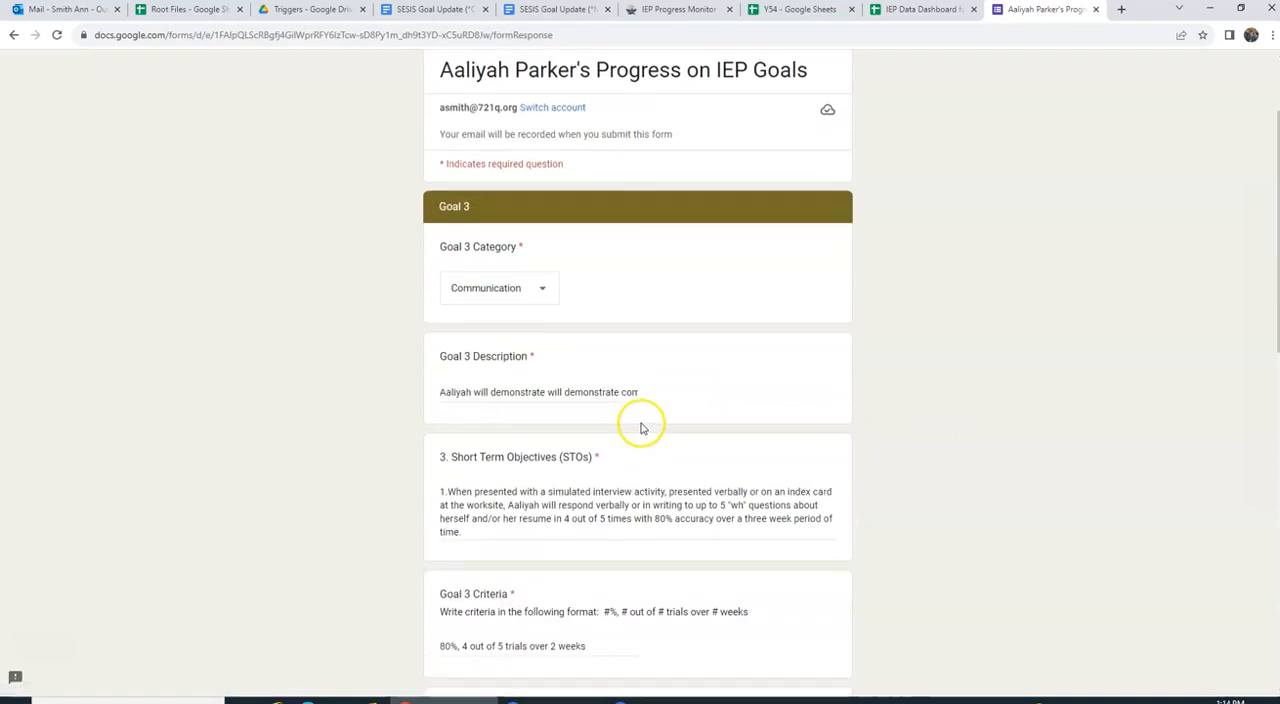
{"action": "scroll", "coordinate": [640, 300], "scroll_direction": "down", "scroll_amount": 3}
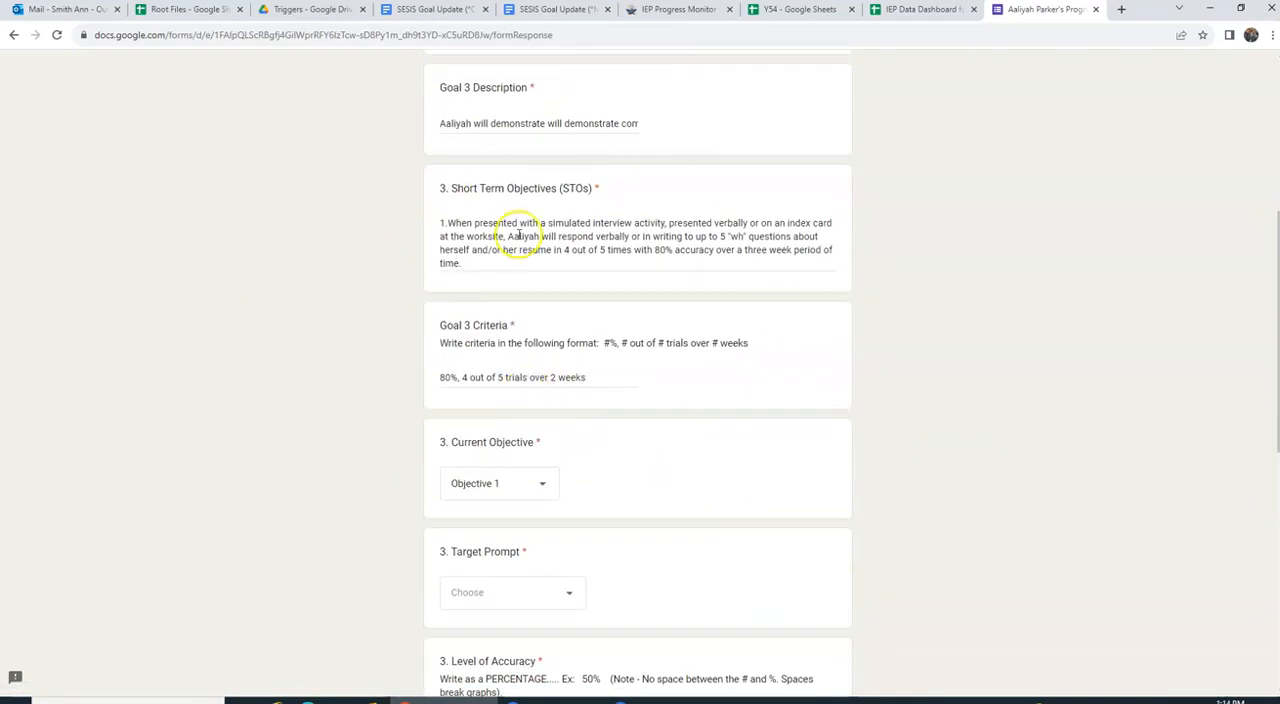
{"action": "scroll", "coordinate": [820, 406], "scroll_direction": "down", "scroll_amount": 4}
{"action": "scroll", "coordinate": [748, 250], "scroll_direction": "down", "scroll_amount": 1}
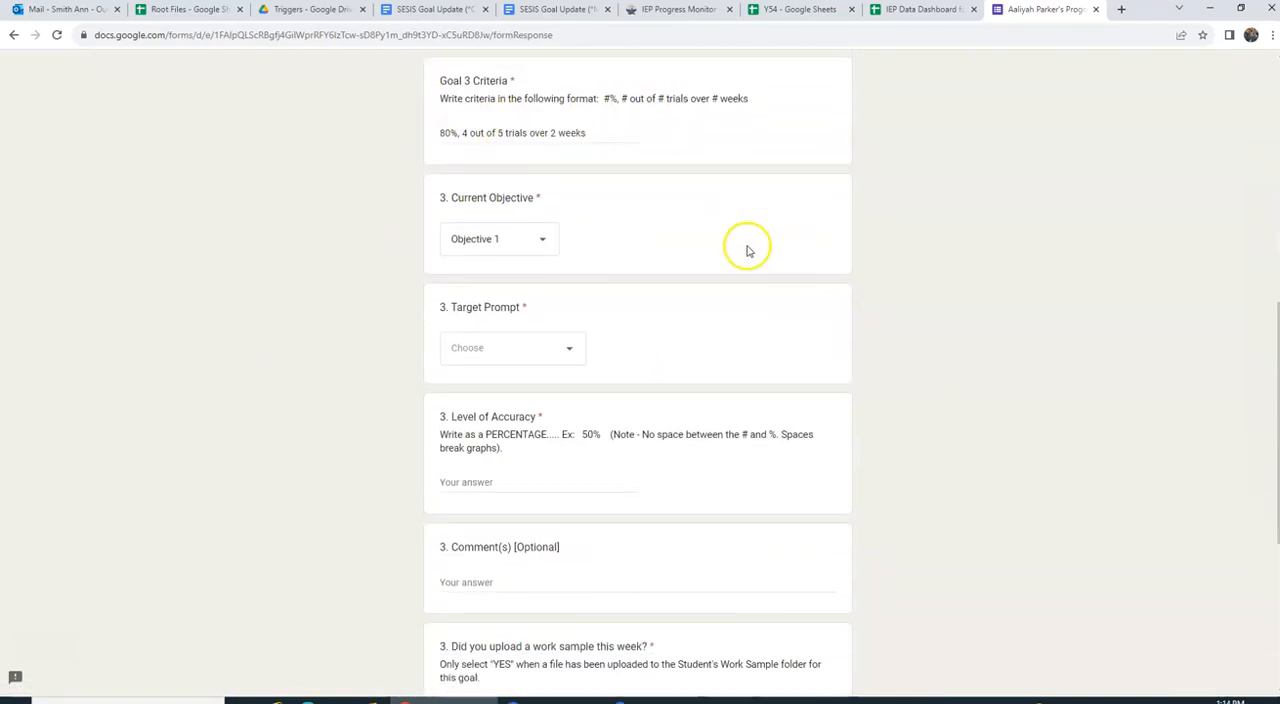
{"action": "scroll", "coordinate": [748, 250], "scroll_direction": "down", "scroll_amount": 2}
{"action": "left_click", "coordinate": [569, 258]}
{"action": "left_click", "coordinate": [478, 364]}
{"action": "scroll", "coordinate": [623, 340], "scroll_direction": "down", "scroll_amount": 2}
{"action": "left_click", "coordinate": [501, 259]}
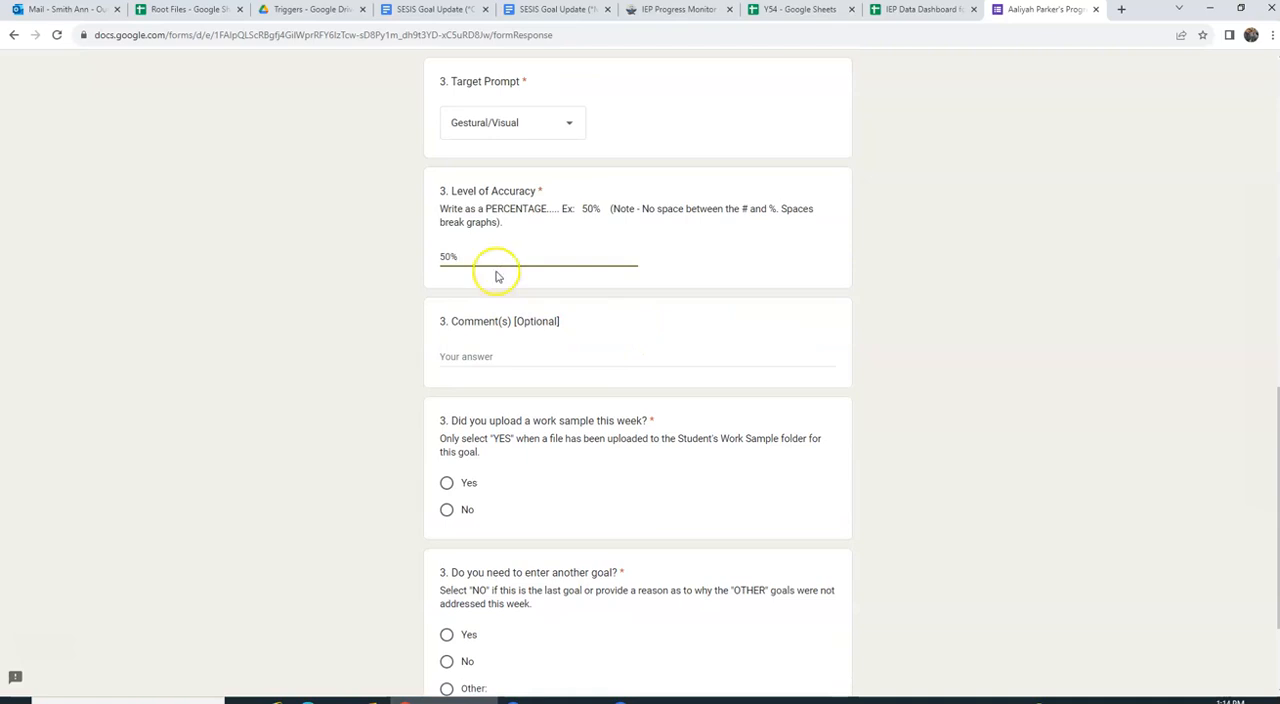
Step: Answer No to the Goal 3 work sample question and Yes to entering another goal, continuing to the Goal 4 section
{"action": "scroll", "coordinate": [491, 495], "scroll_direction": "down", "scroll_amount": 3}
{"action": "left_click", "coordinate": [448, 360]}
{"action": "left_click", "coordinate": [446, 483]}
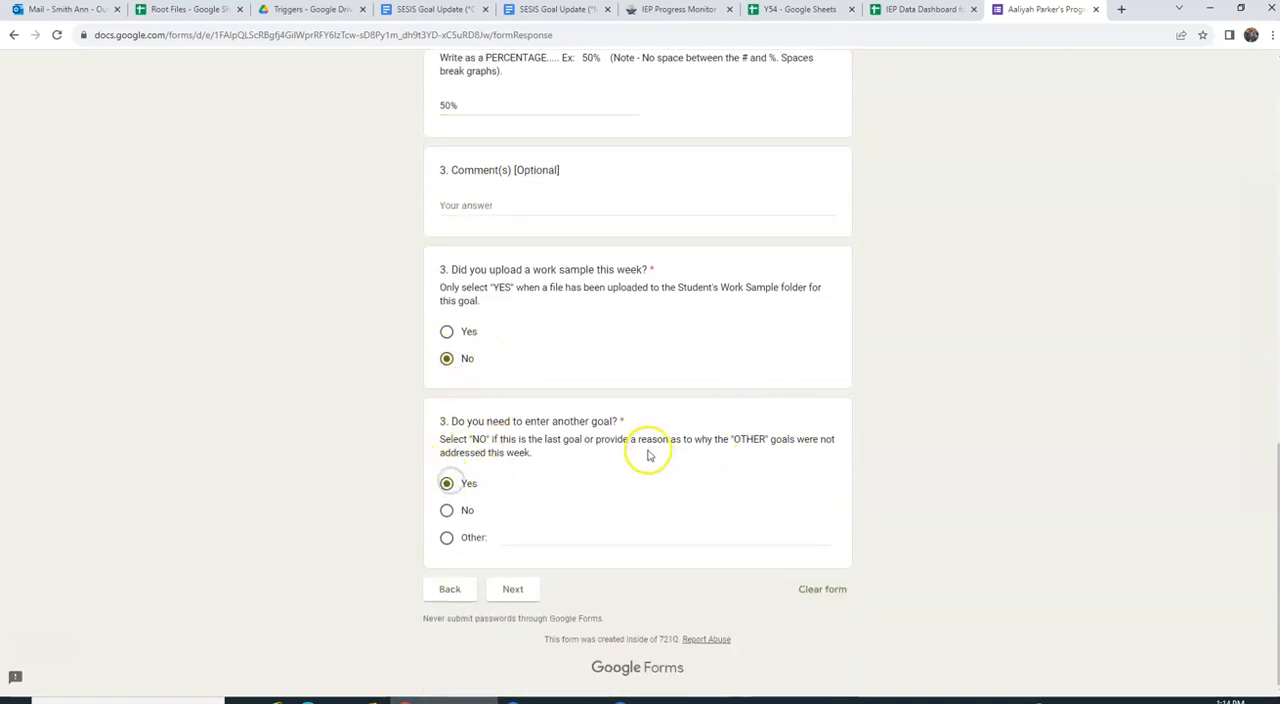
{"action": "left_click", "coordinate": [510, 588]}
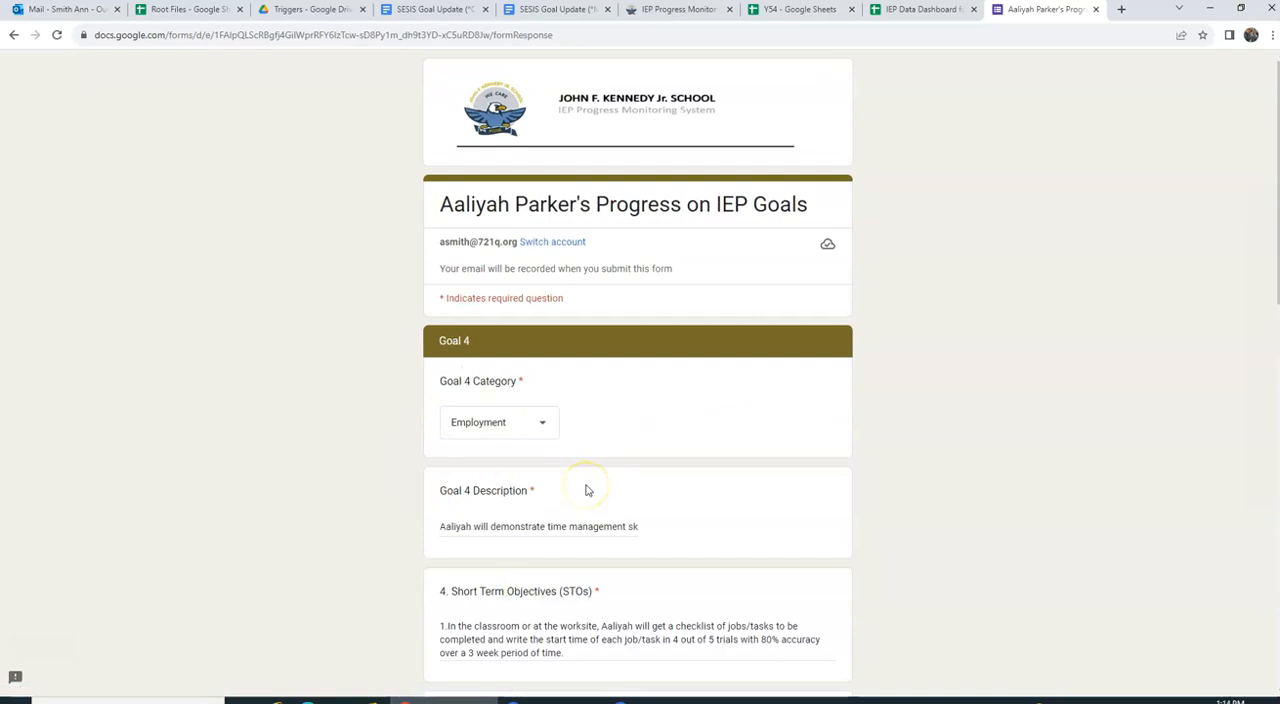
Step: Set Goal 4's target prompt to Verbal and its level of accuracy to 50%
{"action": "scroll", "coordinate": [586, 490], "scroll_direction": "down", "scroll_amount": 3}
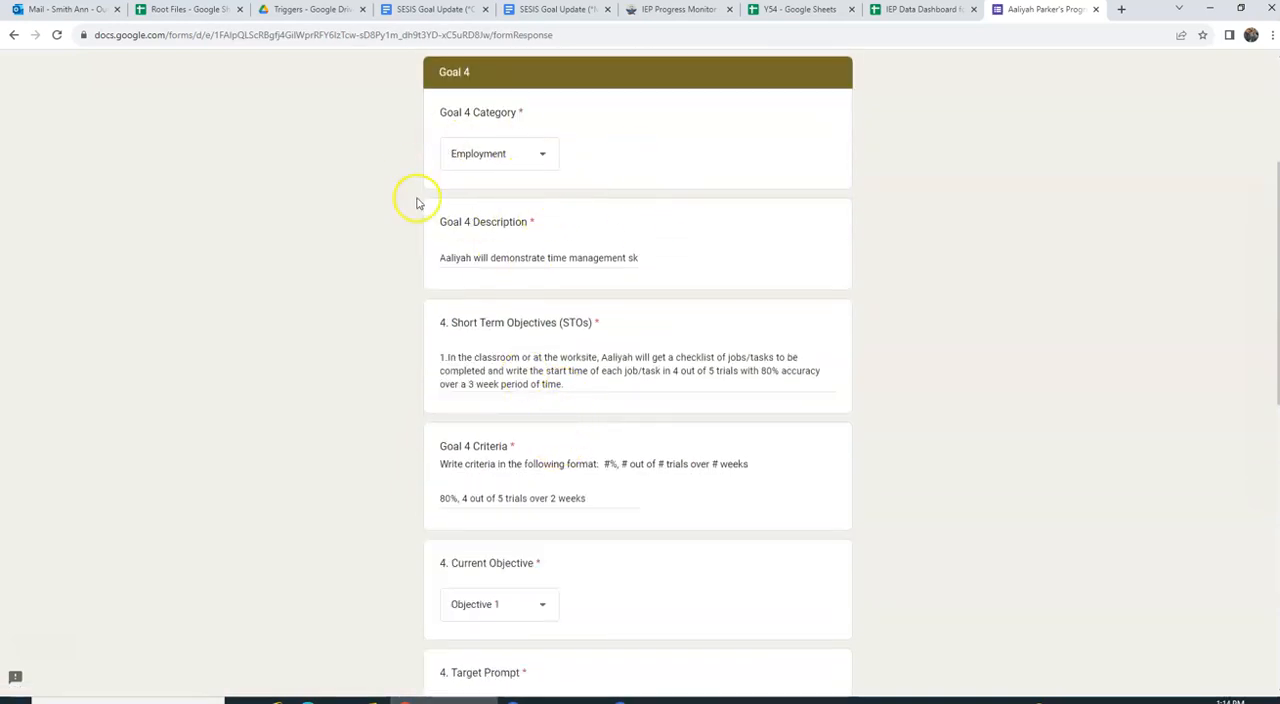
{"action": "scroll", "coordinate": [549, 437], "scroll_direction": "down", "scroll_amount": 3}
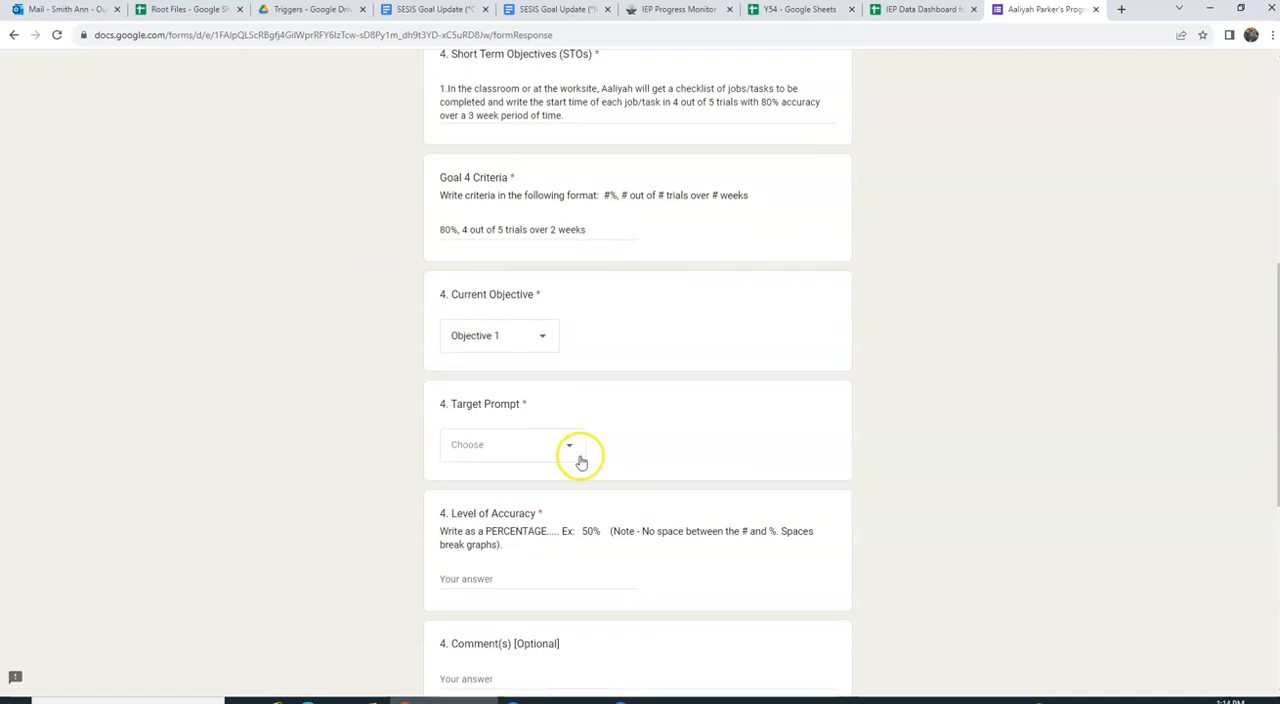
{"action": "left_click", "coordinate": [578, 444]}
{"action": "left_click", "coordinate": [511, 545]}
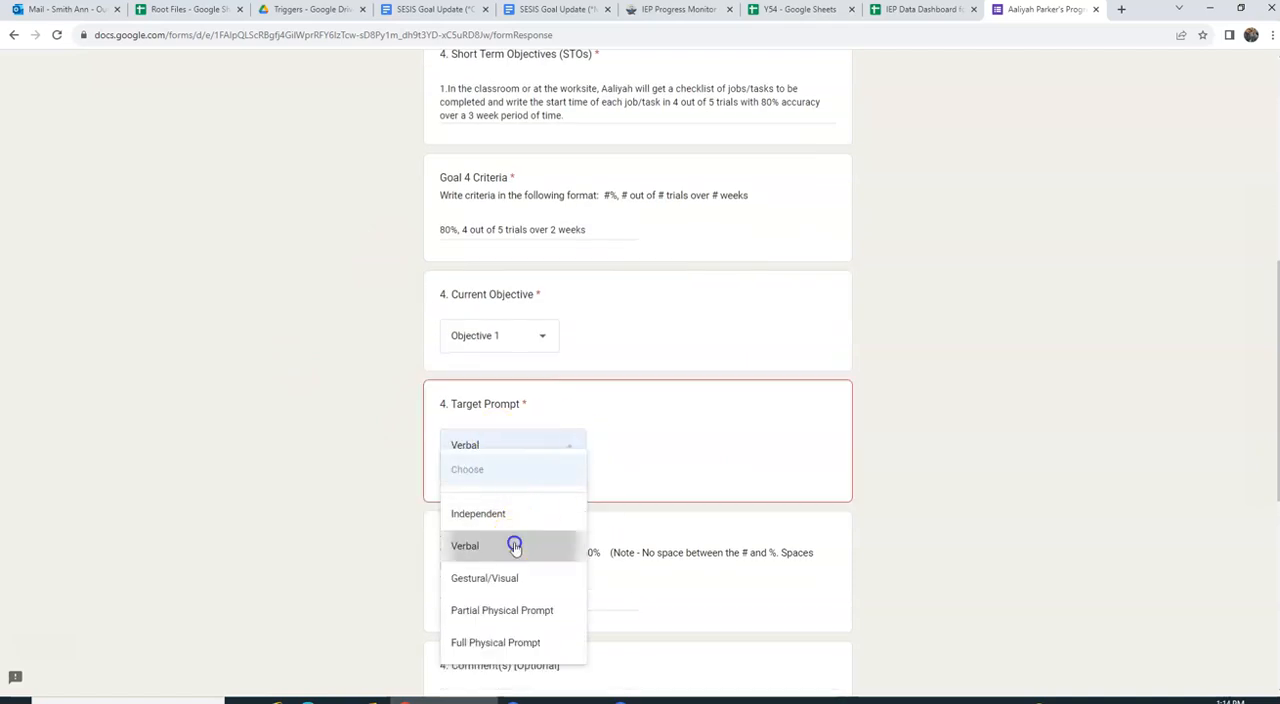
{"action": "scroll", "coordinate": [600, 500], "scroll_direction": "down", "scroll_amount": 2}
{"action": "left_click", "coordinate": [466, 378]}
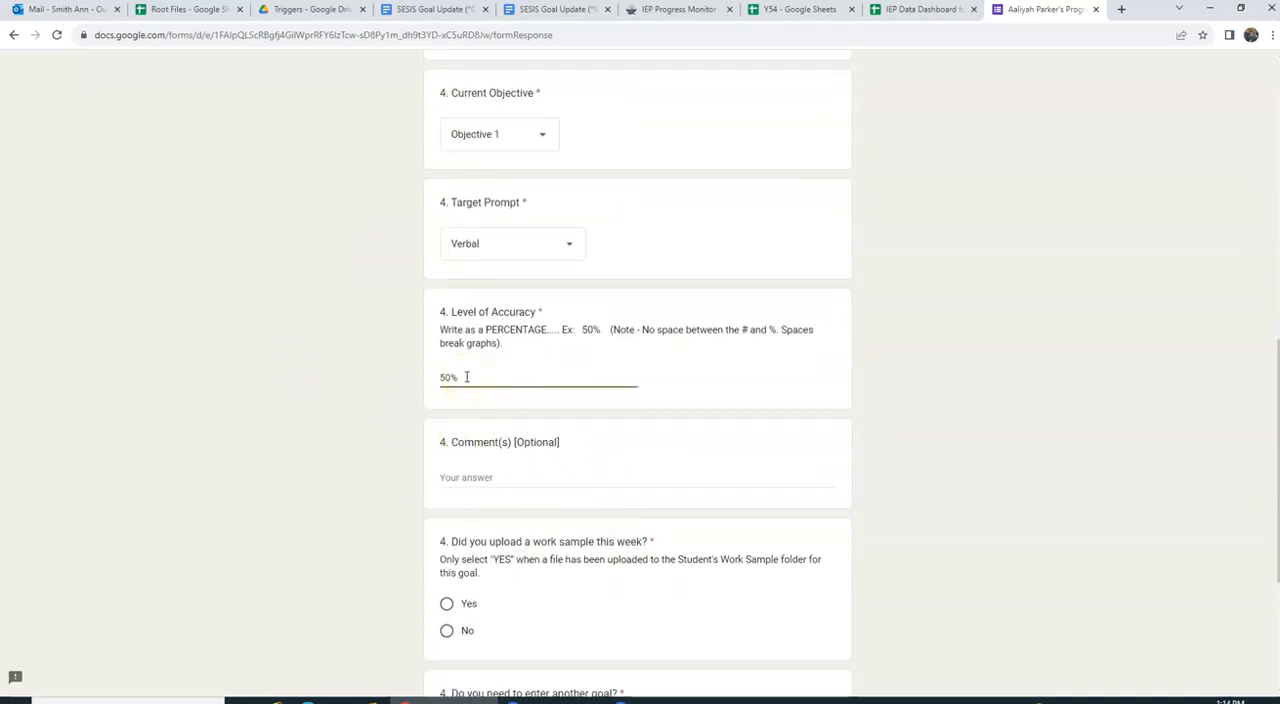
Step: Answer No to the Goal 4 work sample question and Yes to entering another goal, continuing to the Goal 5 section
{"action": "scroll", "coordinate": [514, 520], "scroll_direction": "down", "scroll_amount": 3}
{"action": "left_click", "coordinate": [447, 362]}
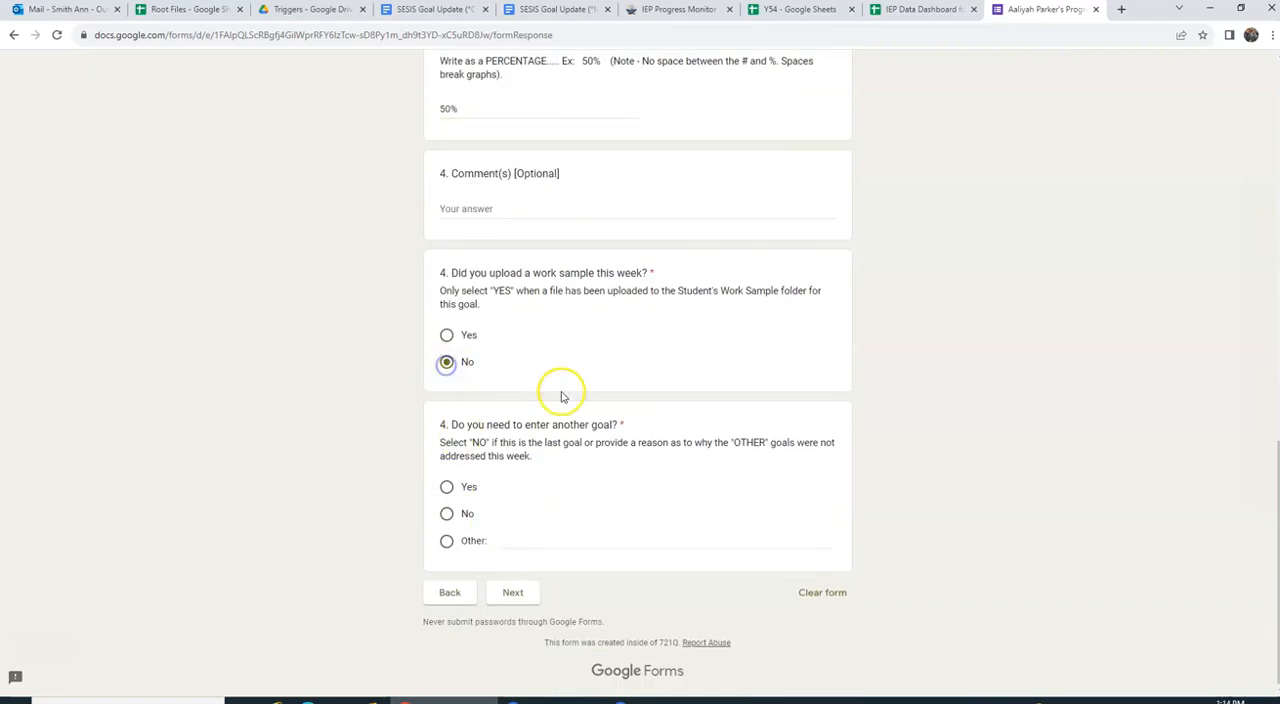
{"action": "left_click", "coordinate": [446, 487]}
{"action": "left_click", "coordinate": [514, 592]}
Step: Set Goal 5's target prompt to Gestural/Visual and its level of accuracy to 50%
{"action": "scroll", "coordinate": [708, 474], "scroll_direction": "down", "scroll_amount": 2}
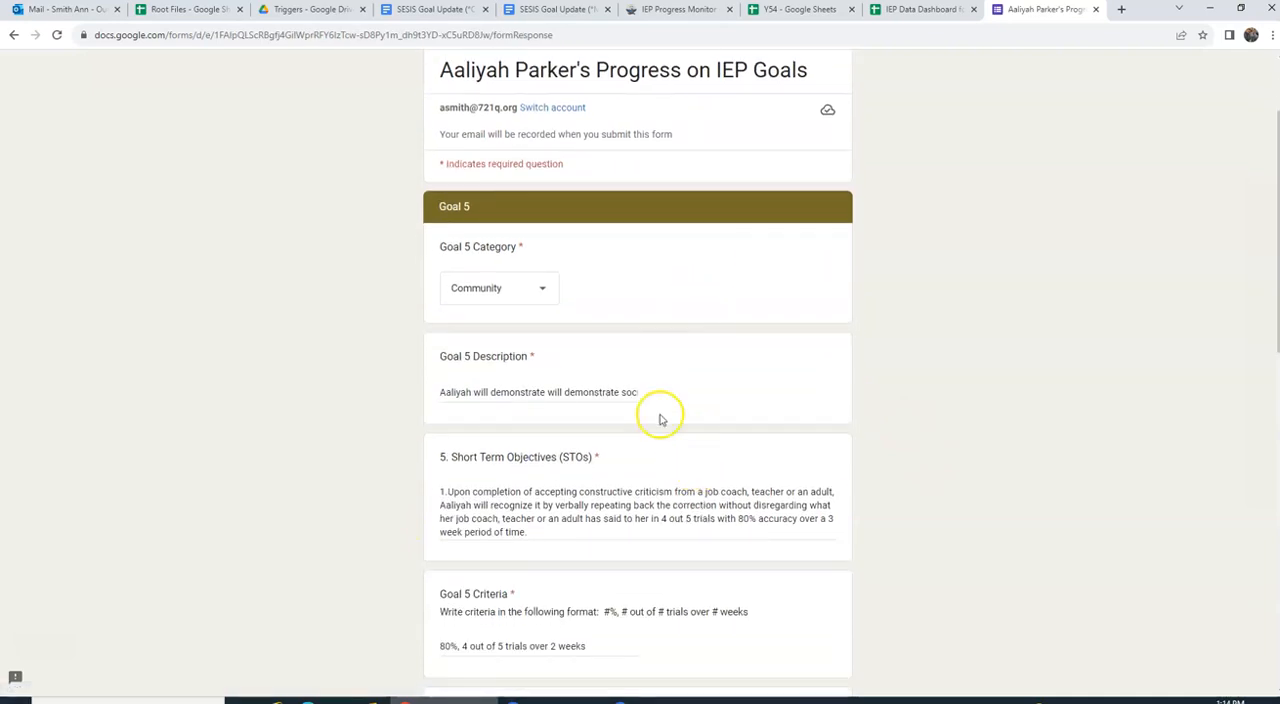
{"action": "scroll", "coordinate": [424, 424], "scroll_direction": "down", "scroll_amount": 3}
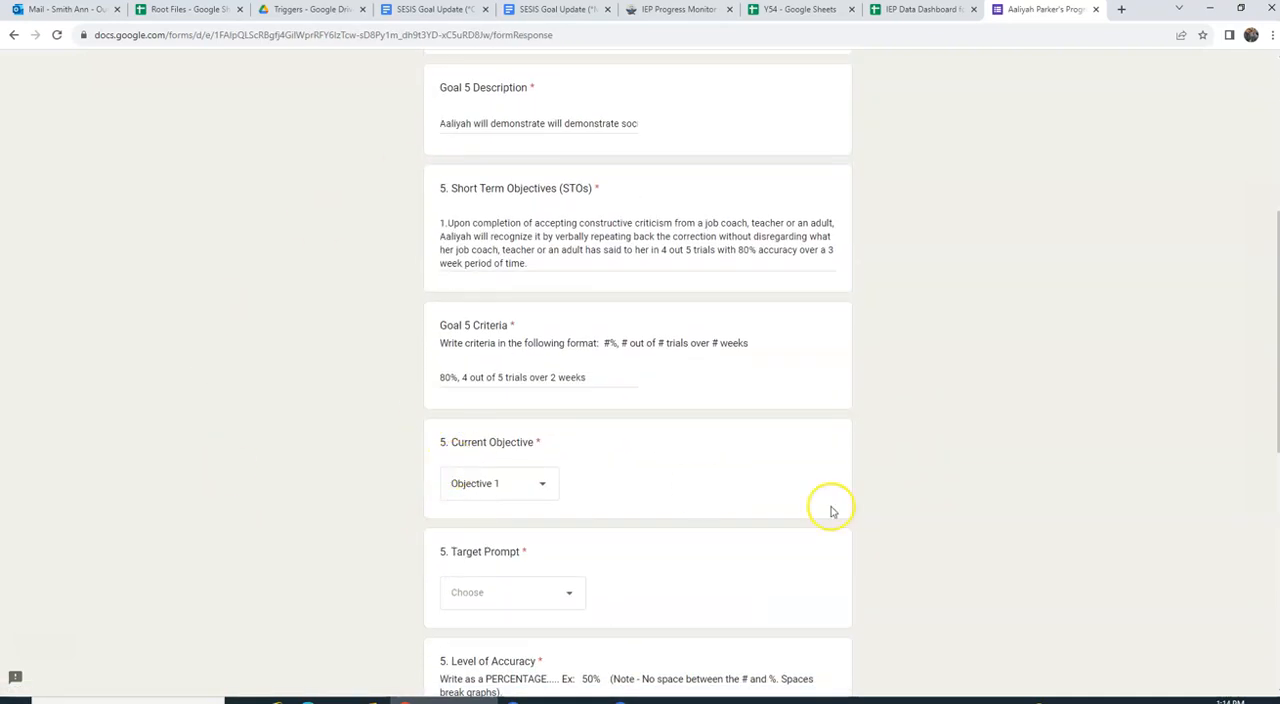
{"action": "scroll", "coordinate": [594, 531], "scroll_direction": "down", "scroll_amount": 2}
{"action": "left_click", "coordinate": [560, 396]}
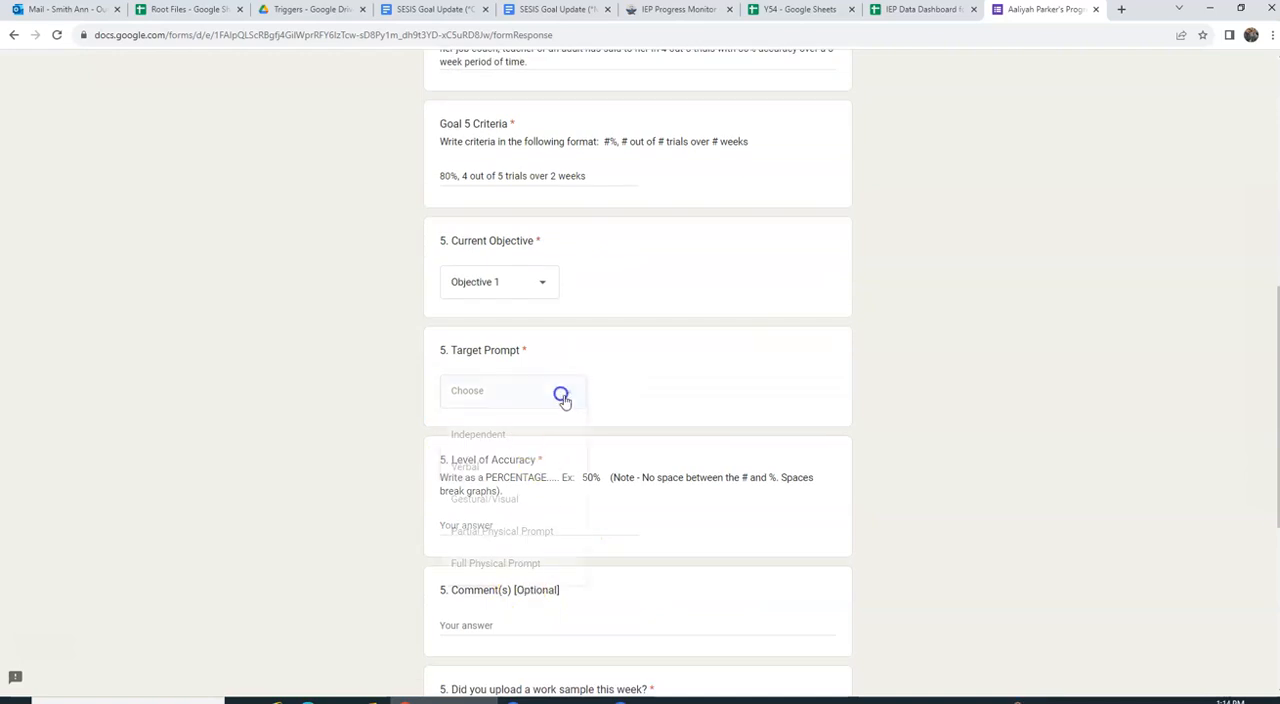
{"action": "left_click", "coordinate": [522, 490]}
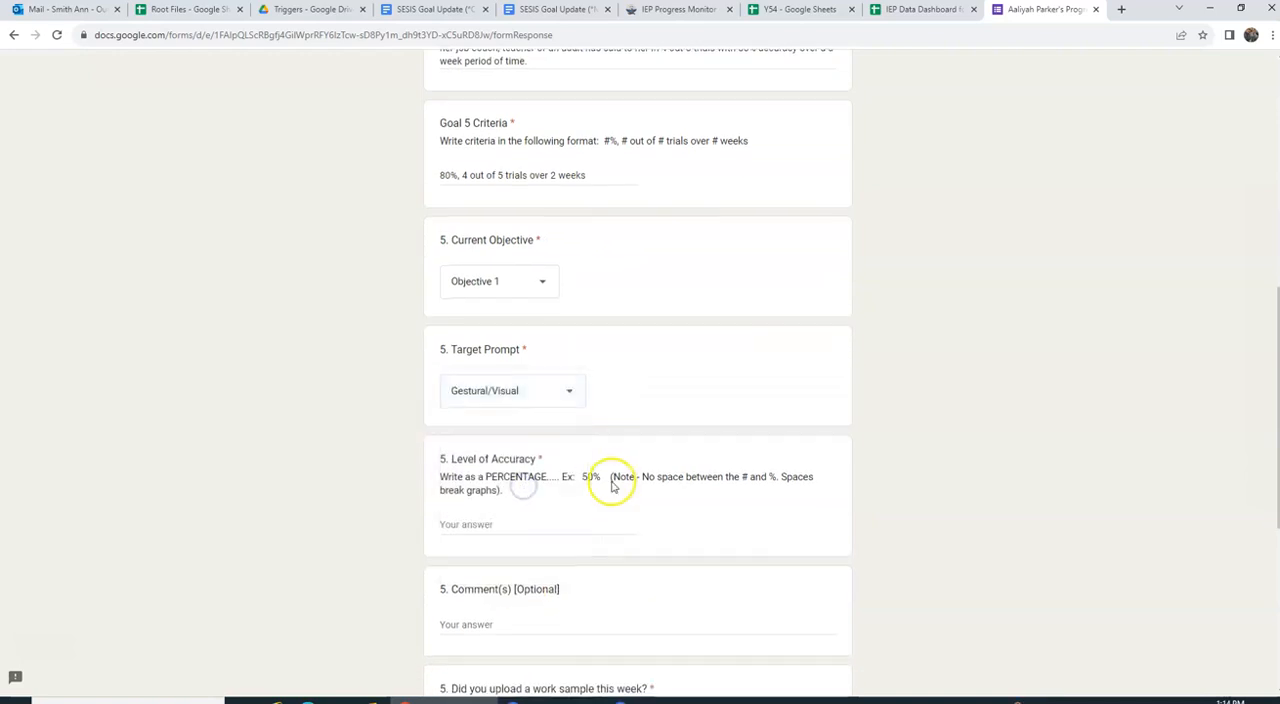
{"action": "scroll", "coordinate": [560, 440], "scroll_direction": "down", "scroll_amount": 1}
{"action": "left_click", "coordinate": [501, 386]}
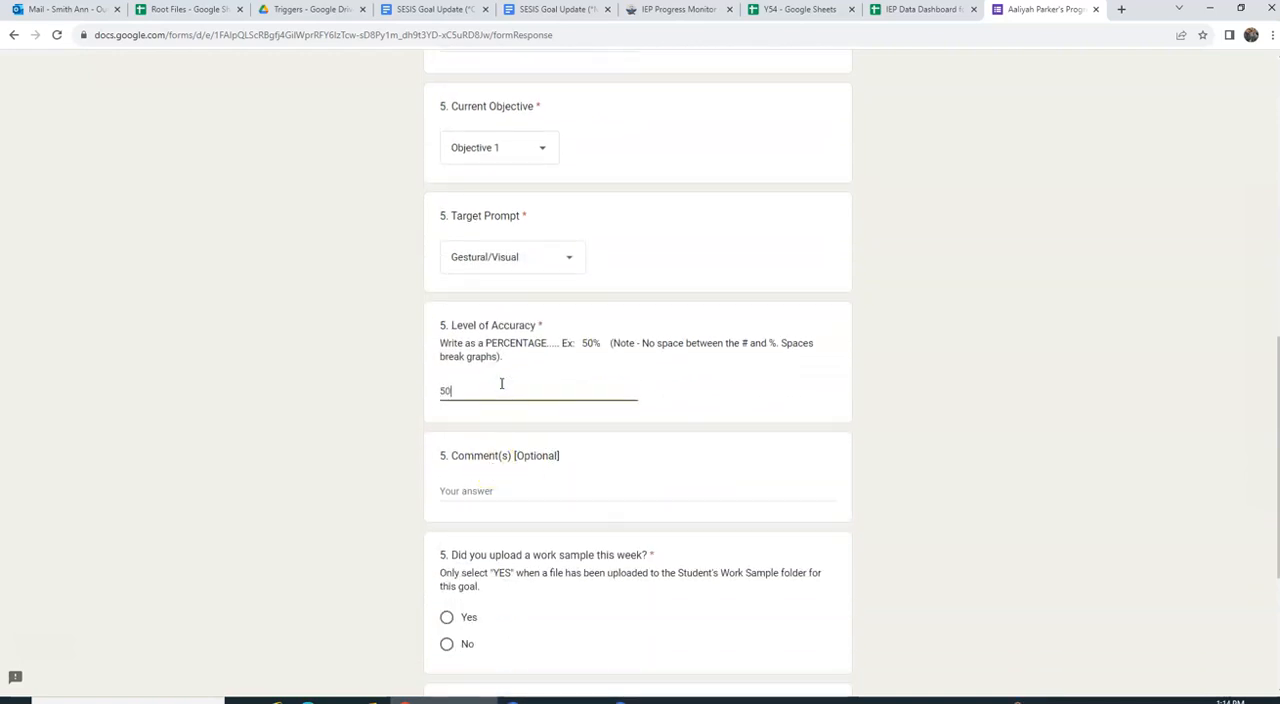
Step: Answer No to both the Goal 5 work sample question and entering another goal, and submit the progress form
{"action": "scroll", "coordinate": [475, 440], "scroll_direction": "down", "scroll_amount": 1}
{"action": "left_click", "coordinate": [447, 511]}
{"action": "scroll", "coordinate": [680, 534], "scroll_direction": "down", "scroll_amount": 1}
{"action": "left_click", "coordinate": [447, 511]}
{"action": "left_click", "coordinate": [512, 589]}
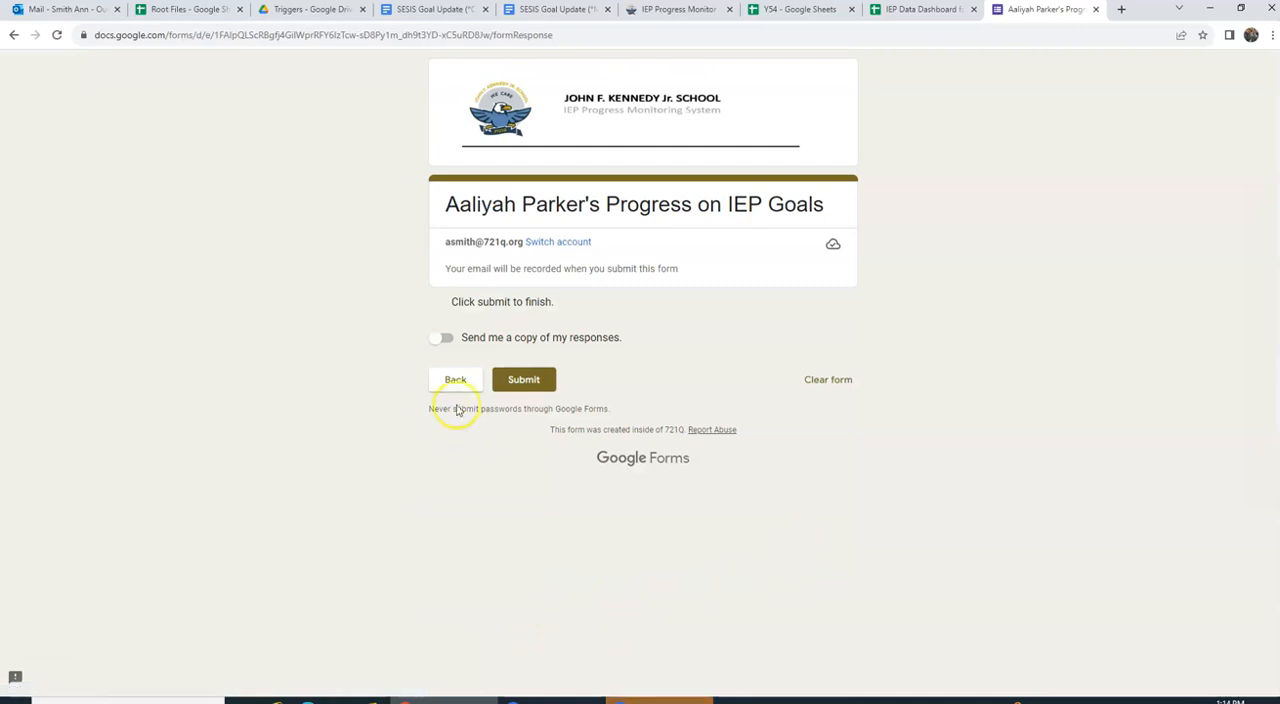
{"action": "left_click", "coordinate": [520, 379]}
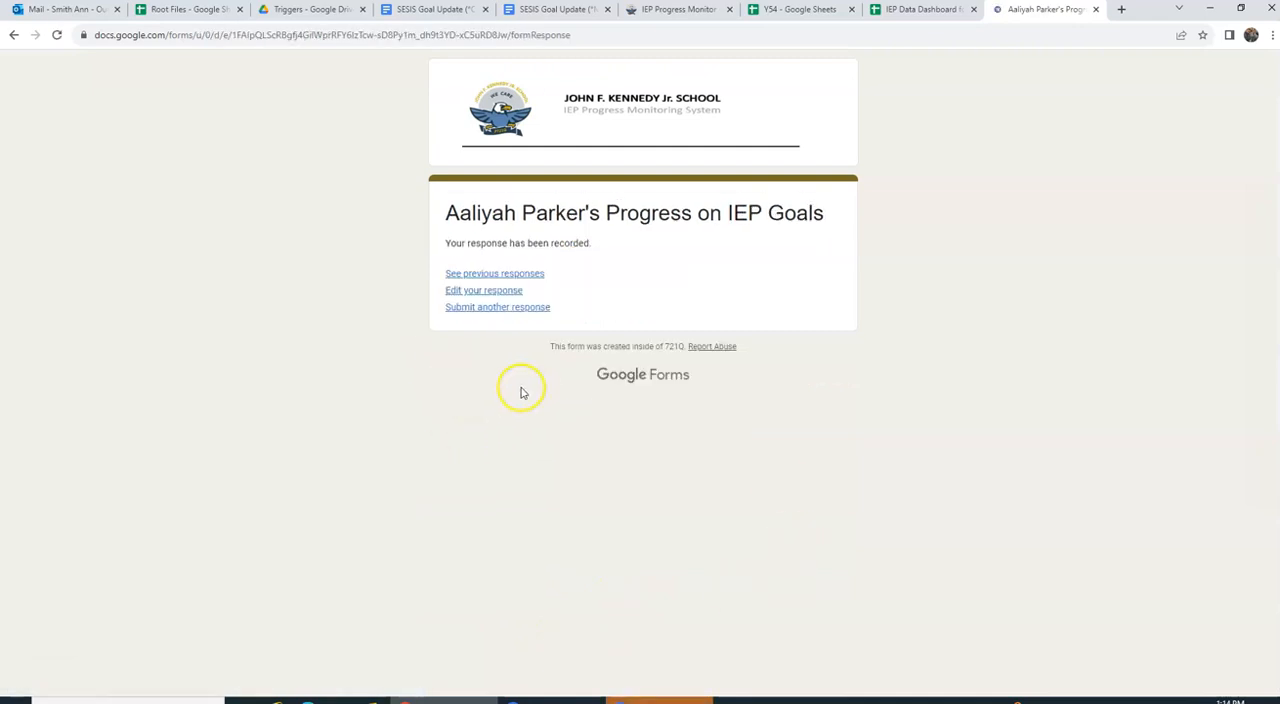
Step: Close the submitted form and the open dashboard, and reopen the same student's dashboard from the Y54 class sheet
{"action": "left_click", "coordinate": [1095, 9]}
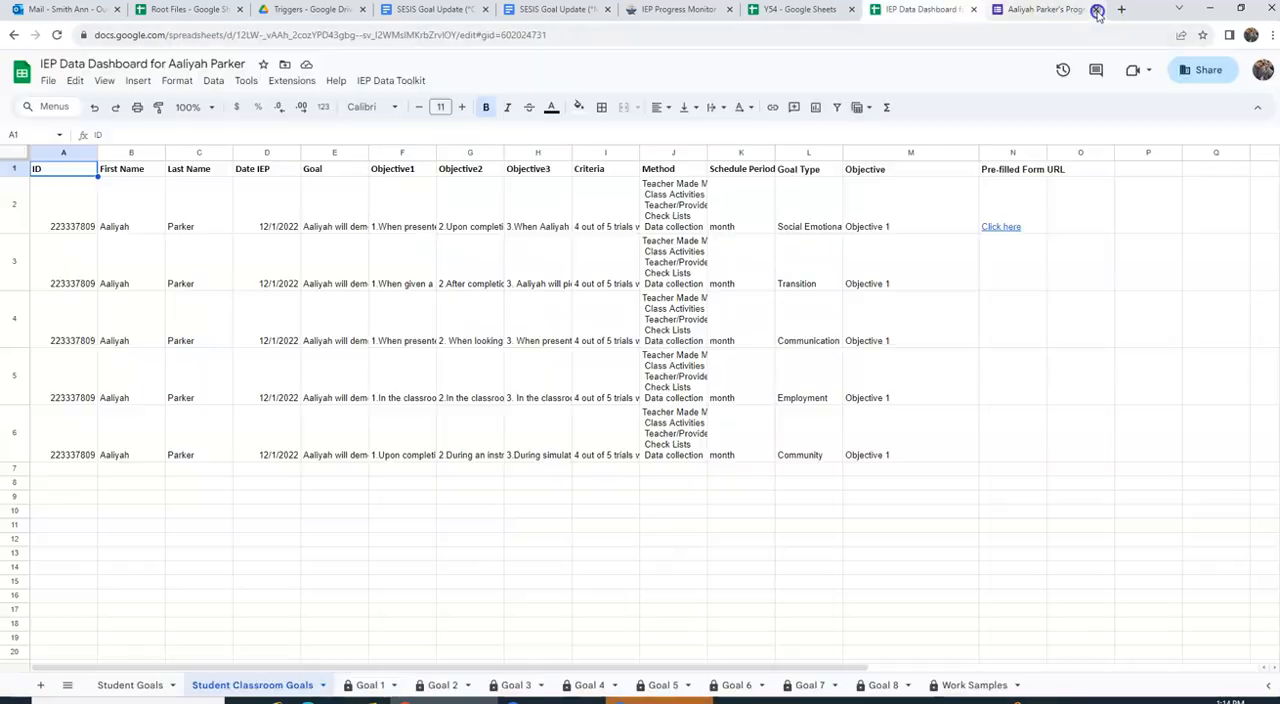
{"action": "left_click", "coordinate": [1096, 10]}
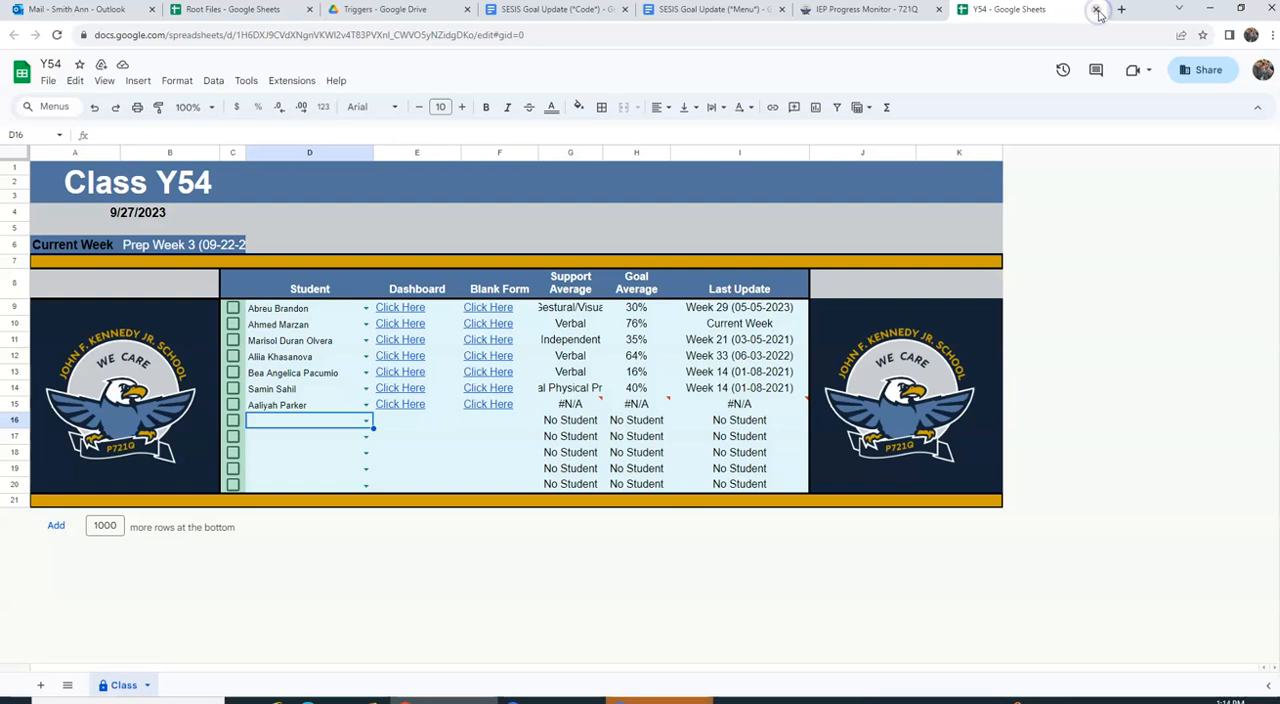
{"action": "left_click", "coordinate": [399, 414]}
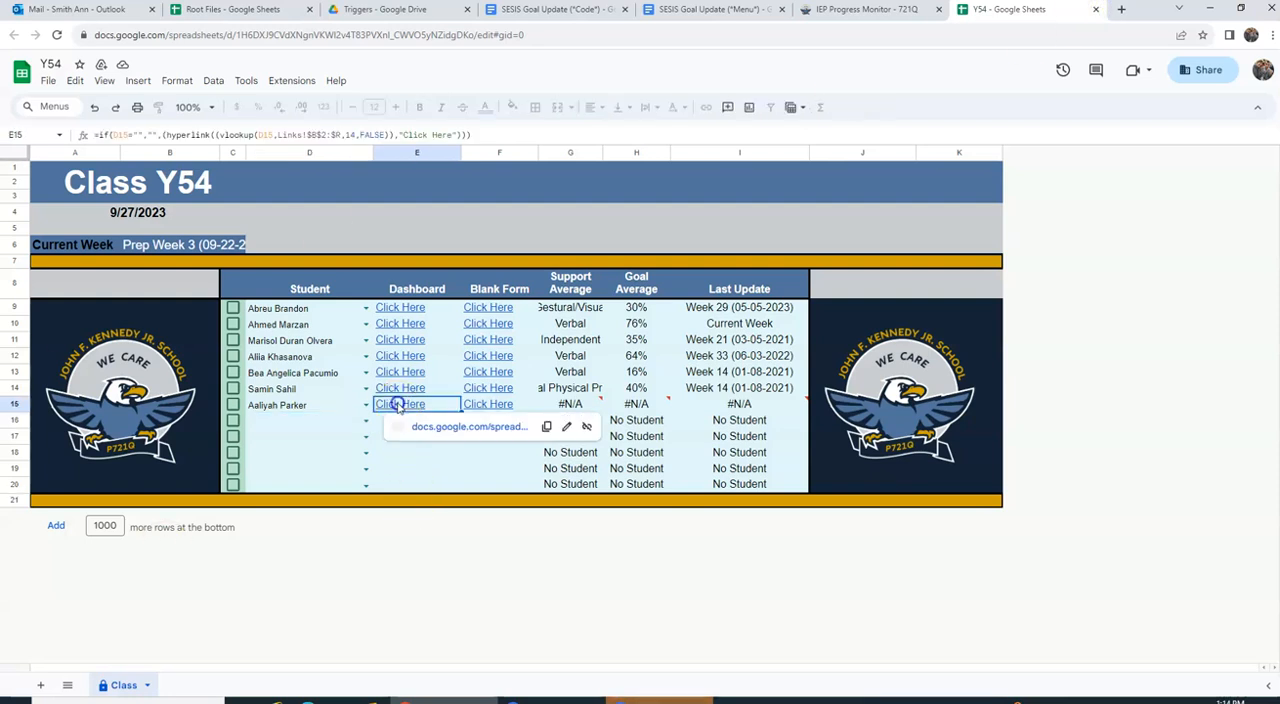
{"action": "left_click", "coordinate": [433, 428]}
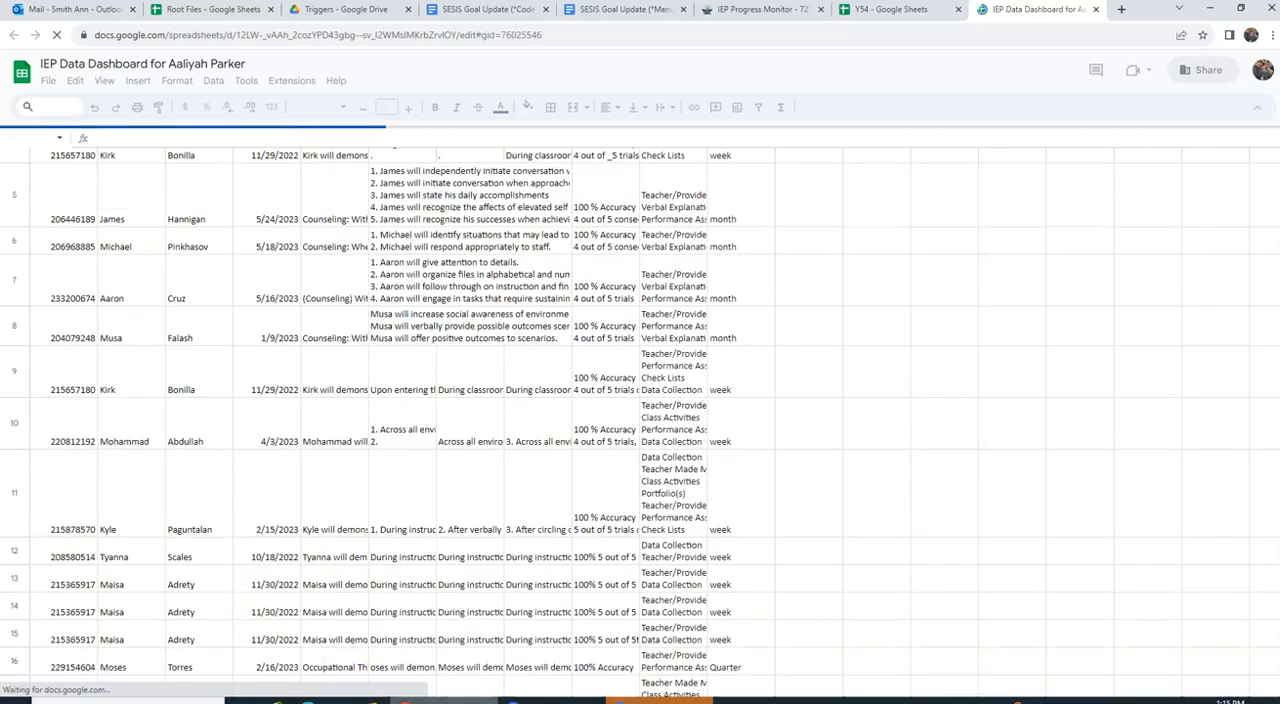
Step: Open the Goal 1 sheet of the dashboard and select 2022-2023 as its IEP year
{"action": "left_click", "coordinate": [370, 686]}
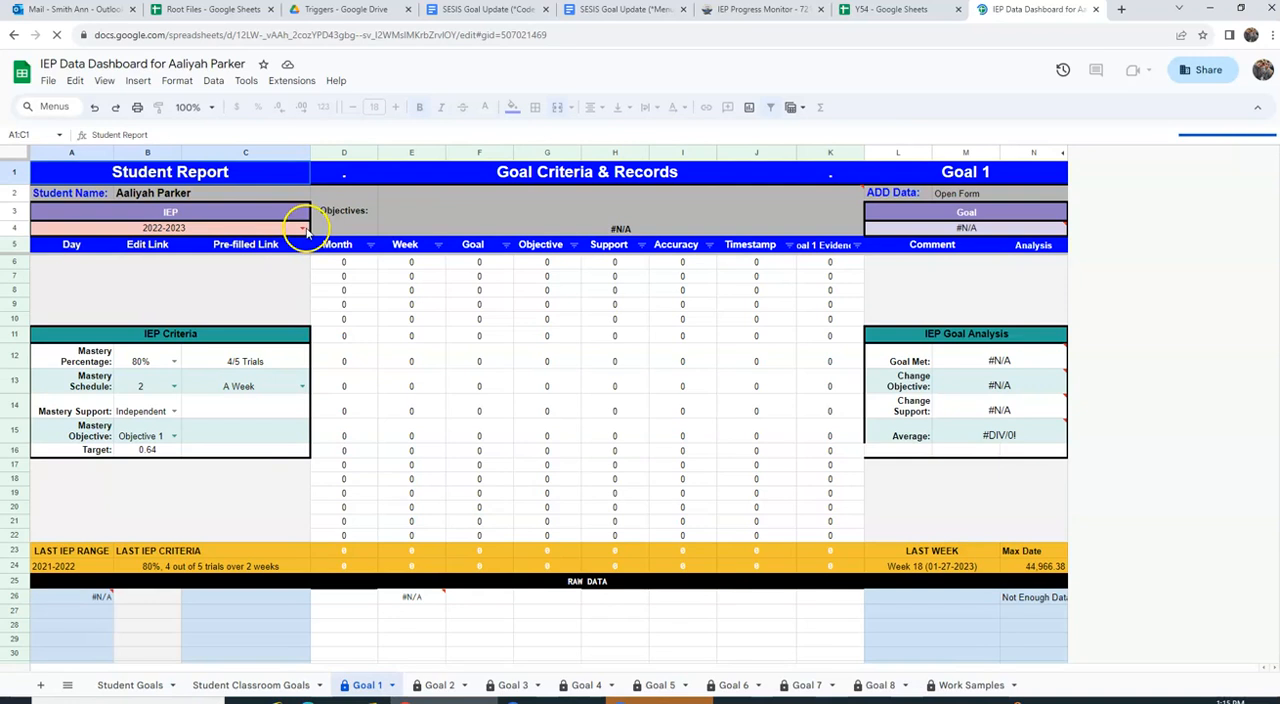
{"action": "left_click", "coordinate": [302, 228]}
{"action": "left_click", "coordinate": [98, 342]}
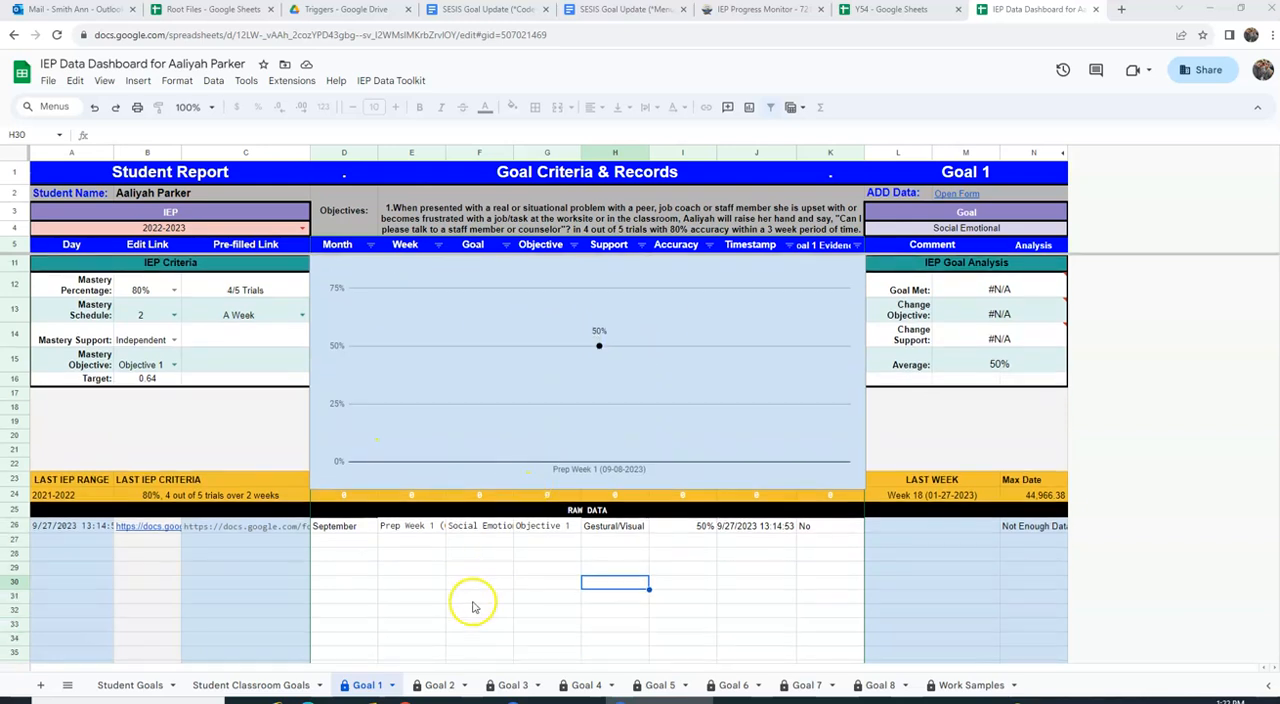
Step: Review the performance graphs and raw data for Goals 2 to 5 and the Student Classroom Goals sheet, returning to Goal 1
{"action": "left_click", "coordinate": [437, 685]}
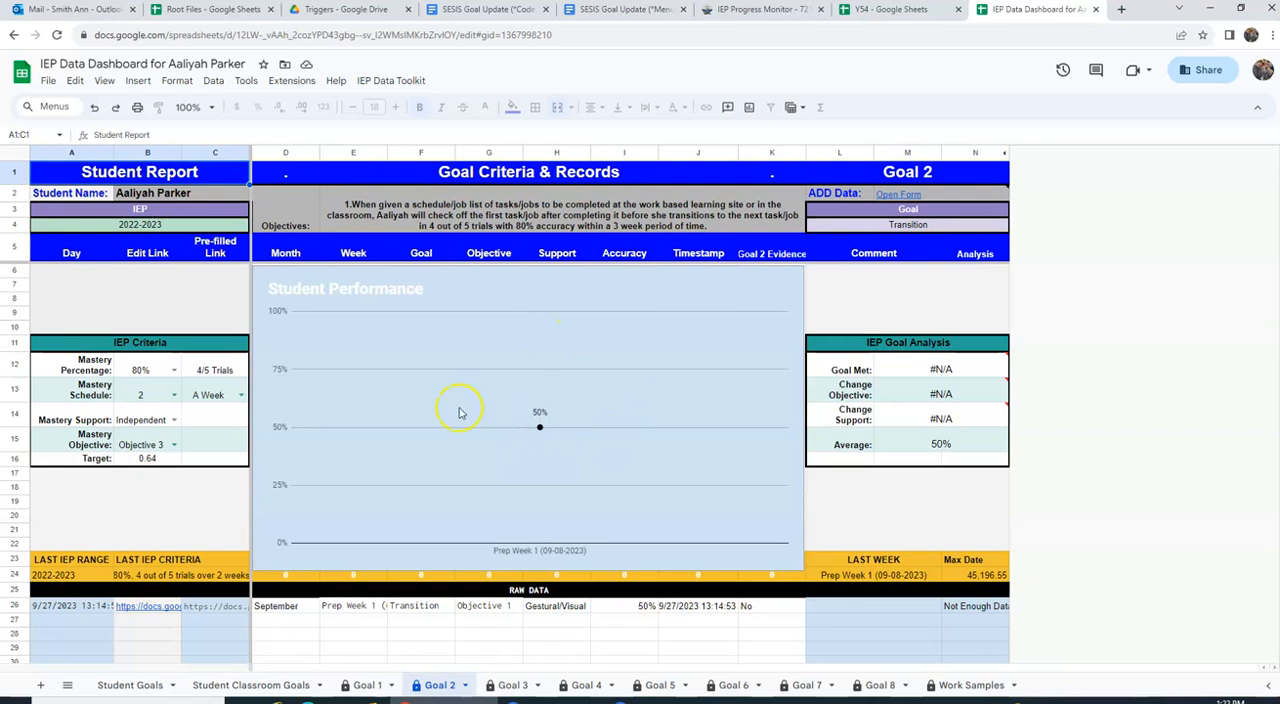
{"action": "left_click", "coordinate": [511, 685]}
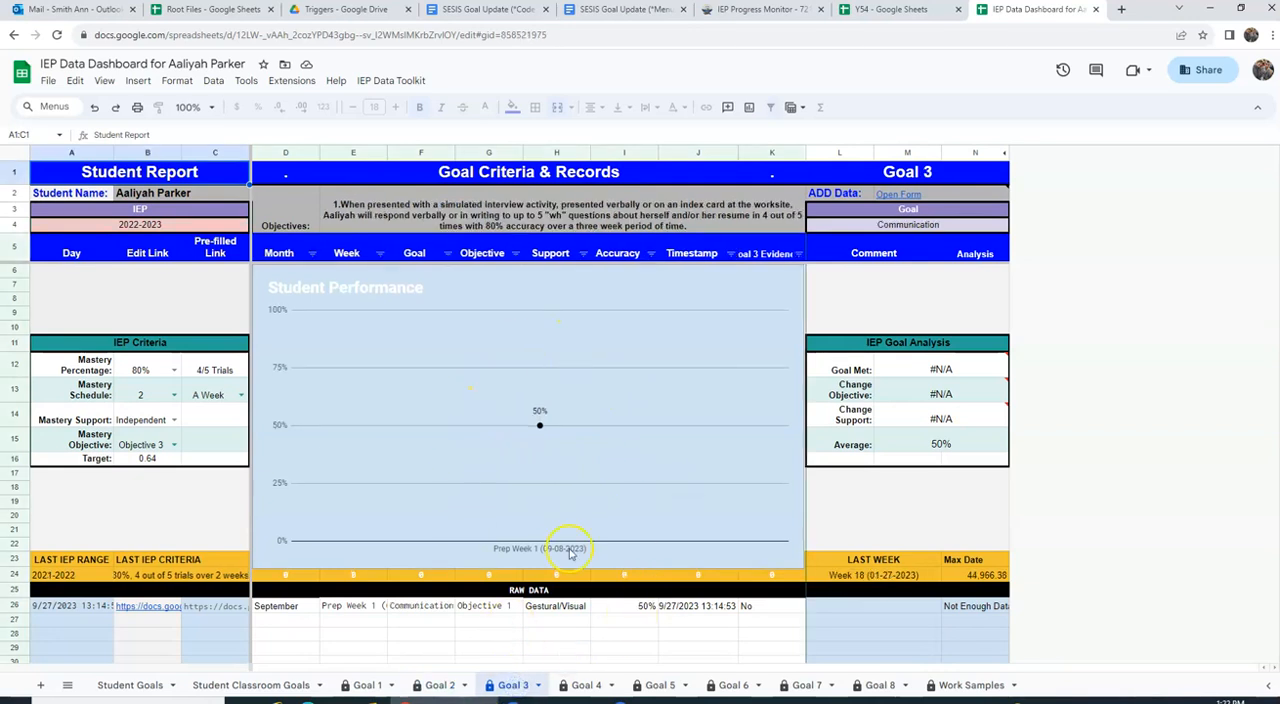
{"action": "left_click", "coordinate": [586, 685]}
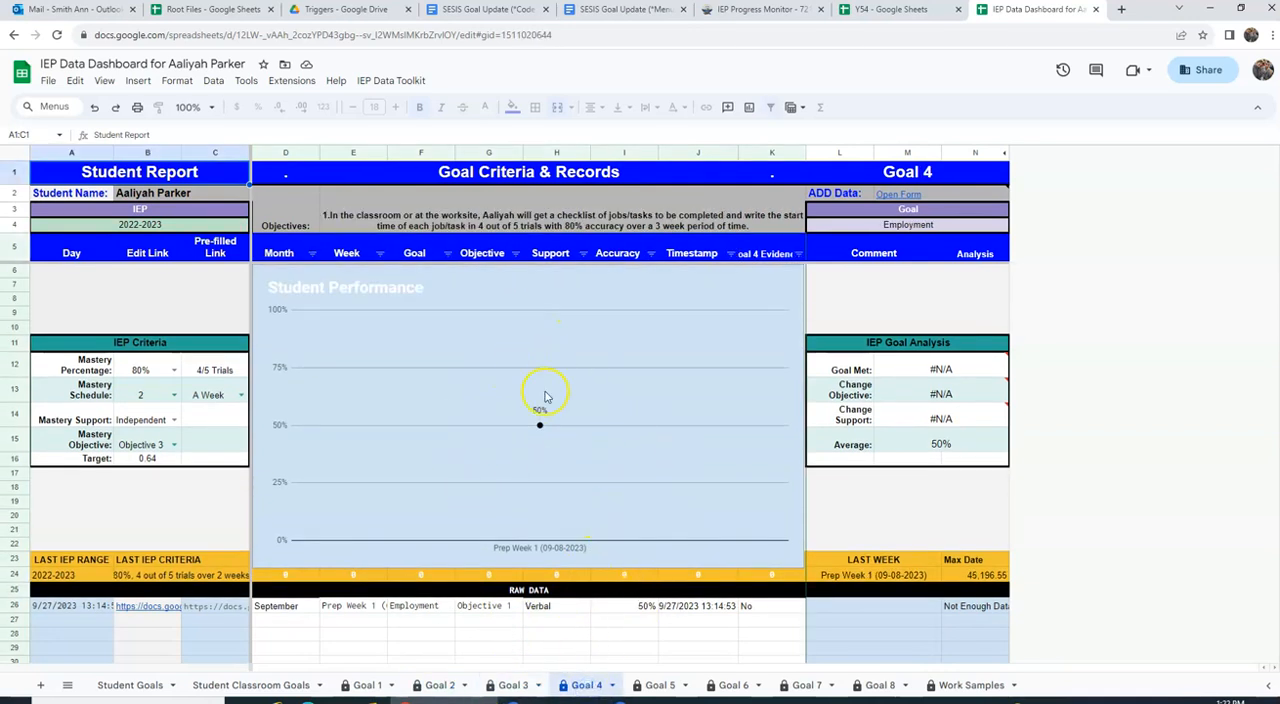
{"action": "left_click", "coordinate": [656, 685]}
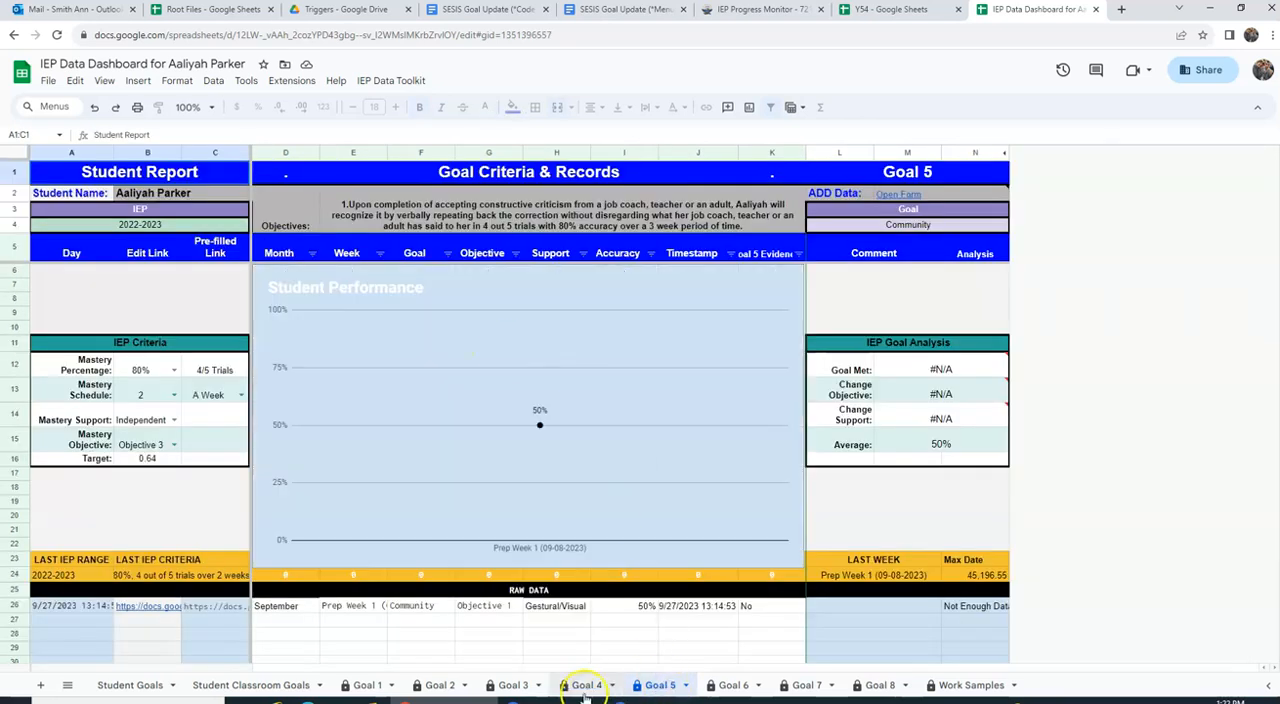
{"action": "left_click", "coordinate": [367, 685]}
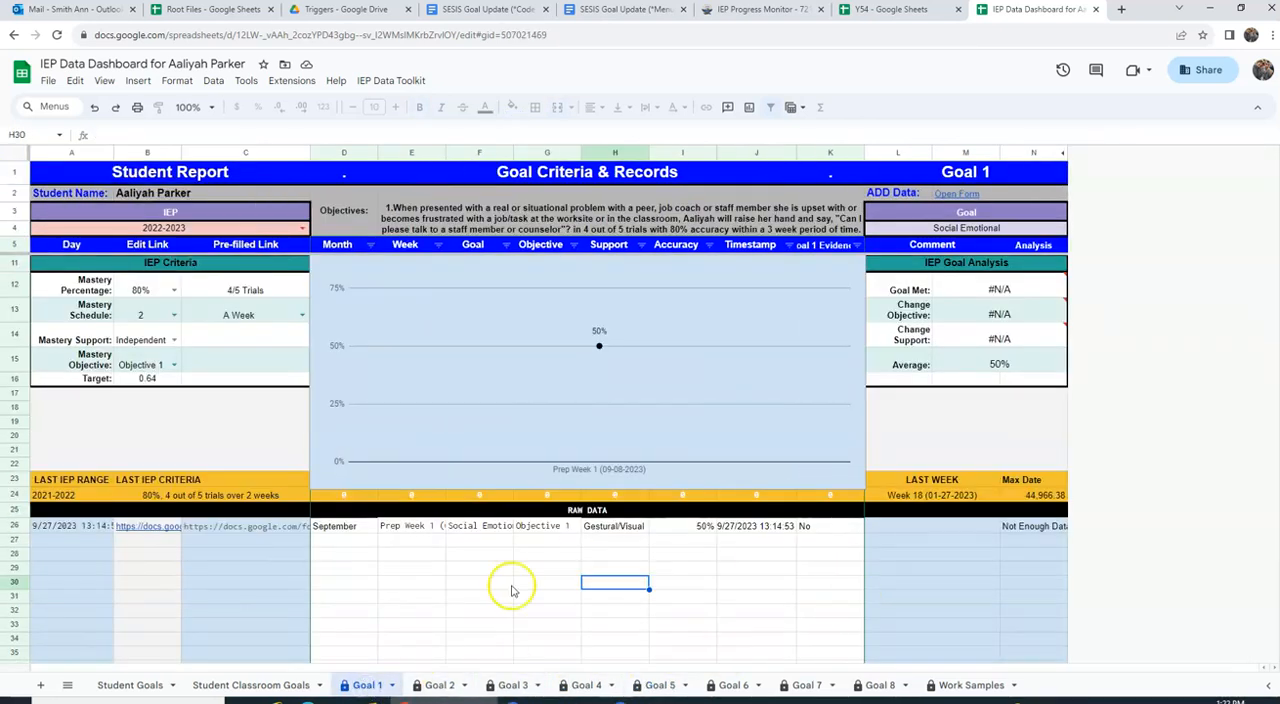
{"action": "left_click", "coordinate": [290, 685]}
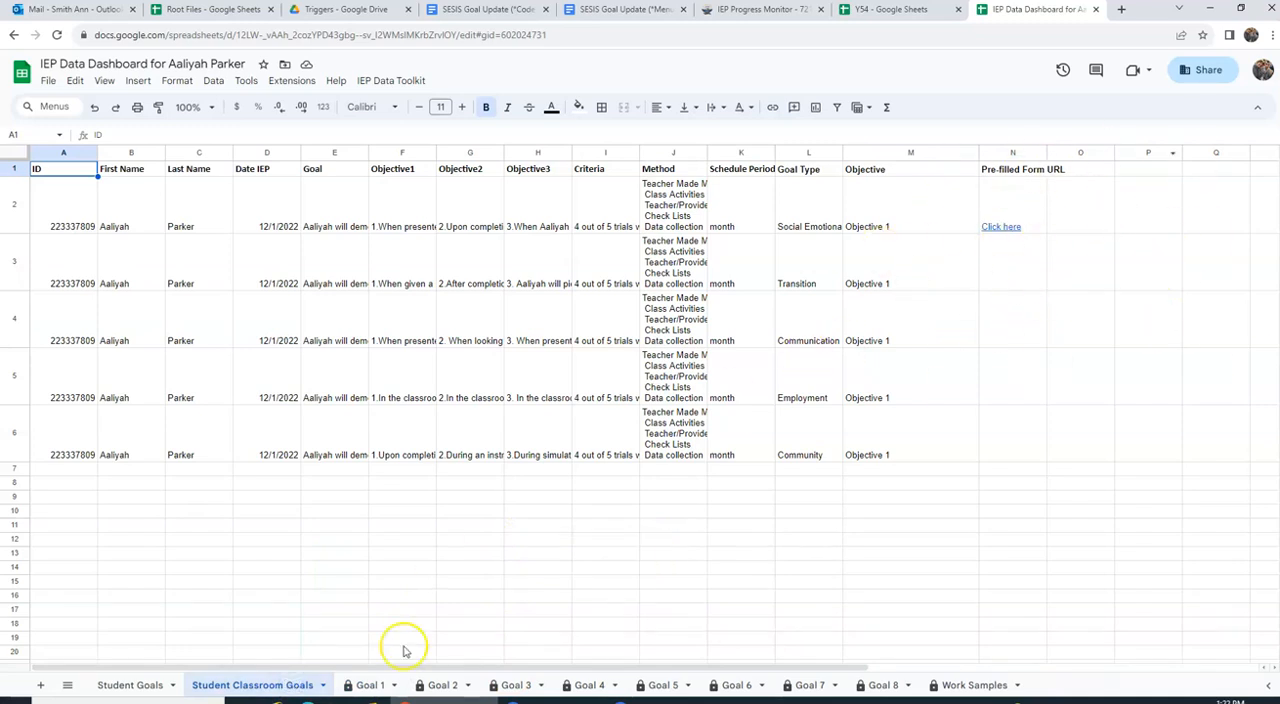
{"action": "left_click", "coordinate": [366, 685]}
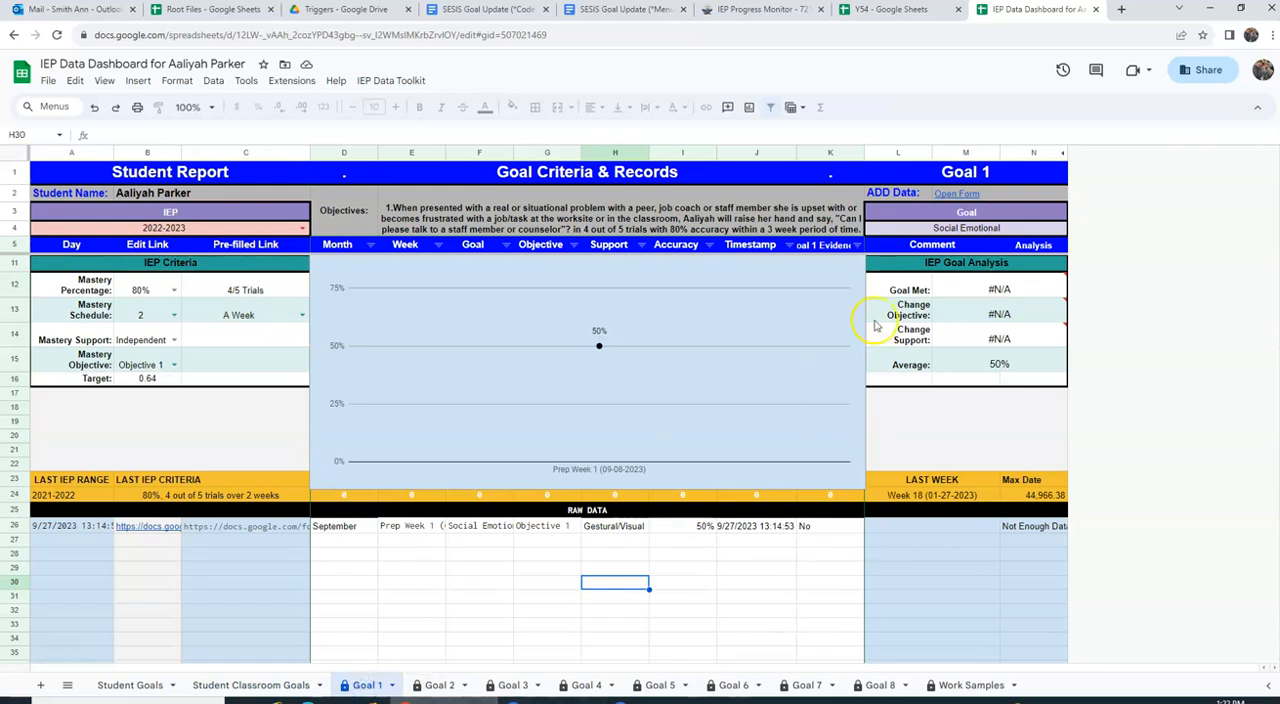
Step: Open the pre-filled progress form linked from the Goal 1 sheet and record the account's email with the response
{"action": "left_click", "coordinate": [957, 197]}
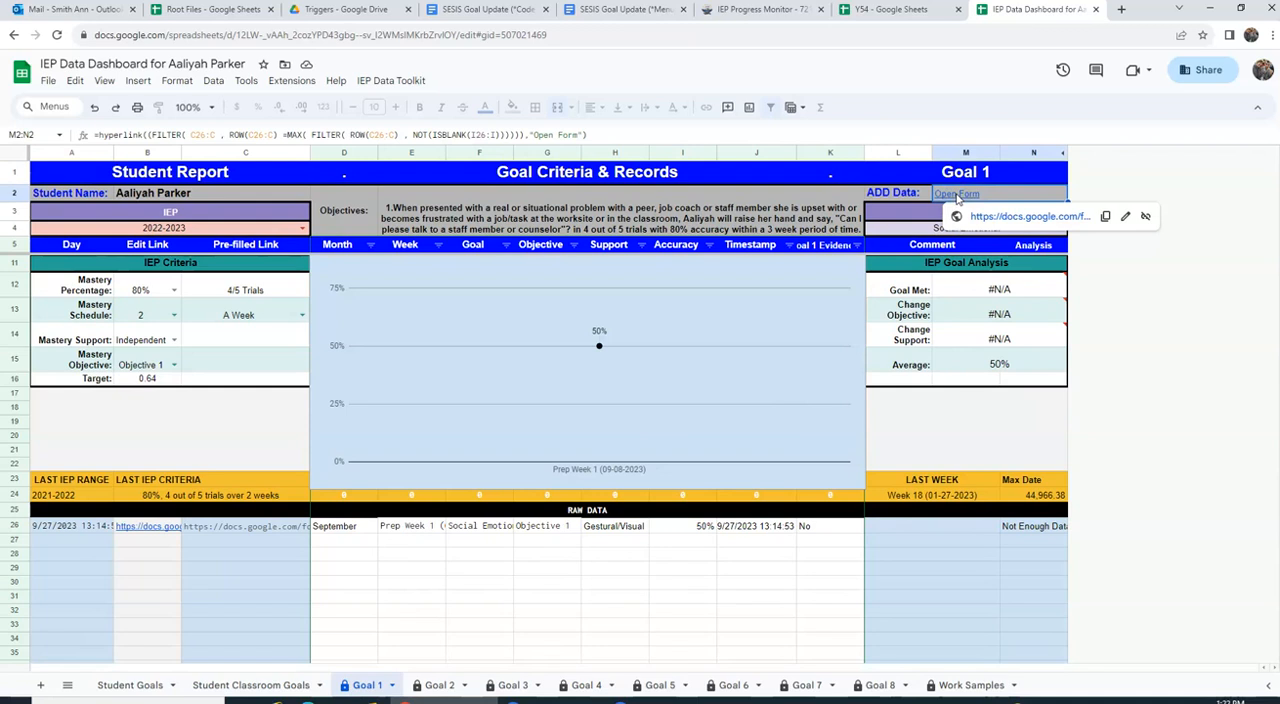
{"action": "left_click", "coordinate": [1000, 215]}
{"action": "left_click", "coordinate": [446, 394]}
Step: Set the form's current week to Prep Week 3 (09-22-2023) and continue to the Goal 1 section
{"action": "scroll", "coordinate": [654, 483], "scroll_direction": "down", "scroll_amount": 1}
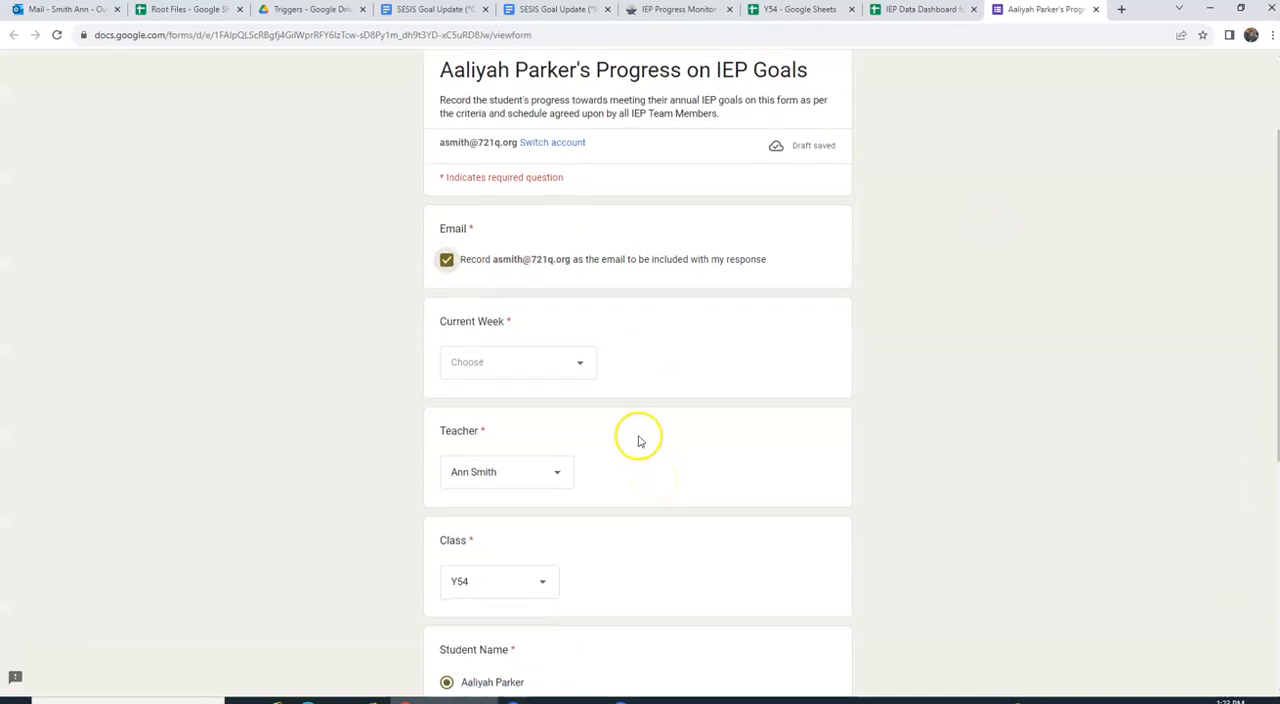
{"action": "left_click", "coordinate": [594, 363]}
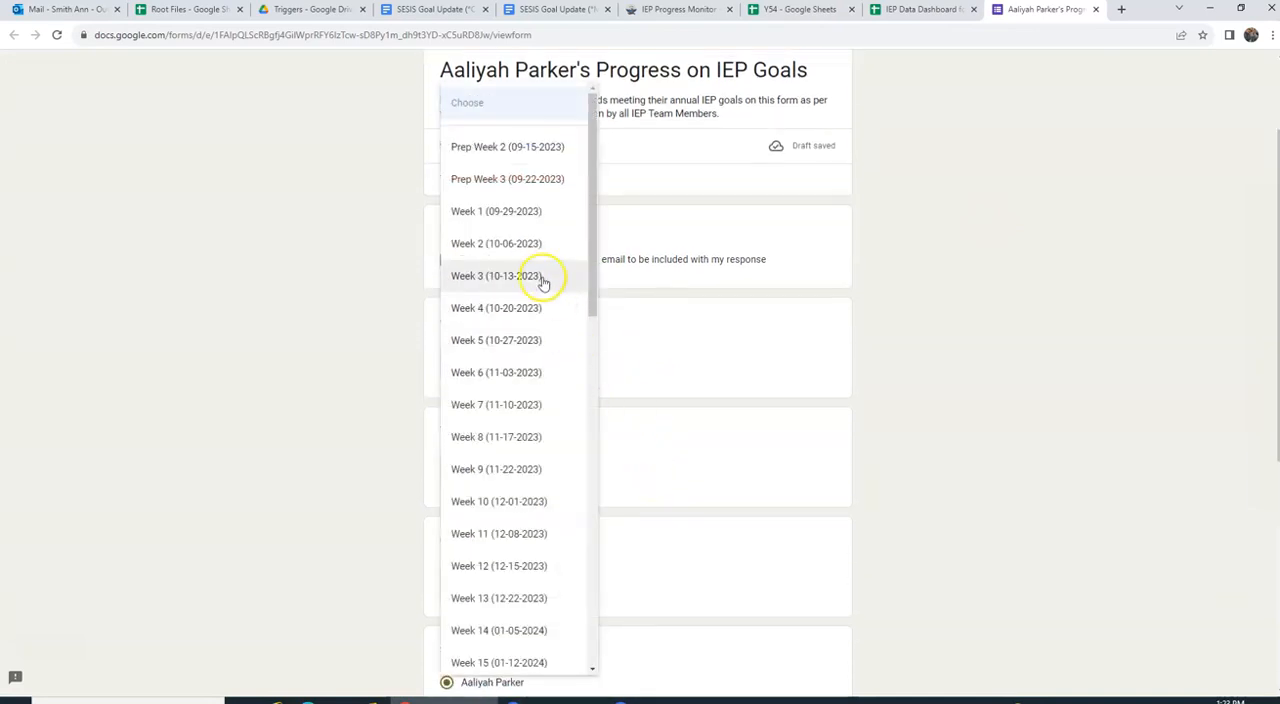
{"action": "left_click", "coordinate": [517, 178]}
{"action": "scroll", "coordinate": [633, 411], "scroll_direction": "down", "scroll_amount": 1}
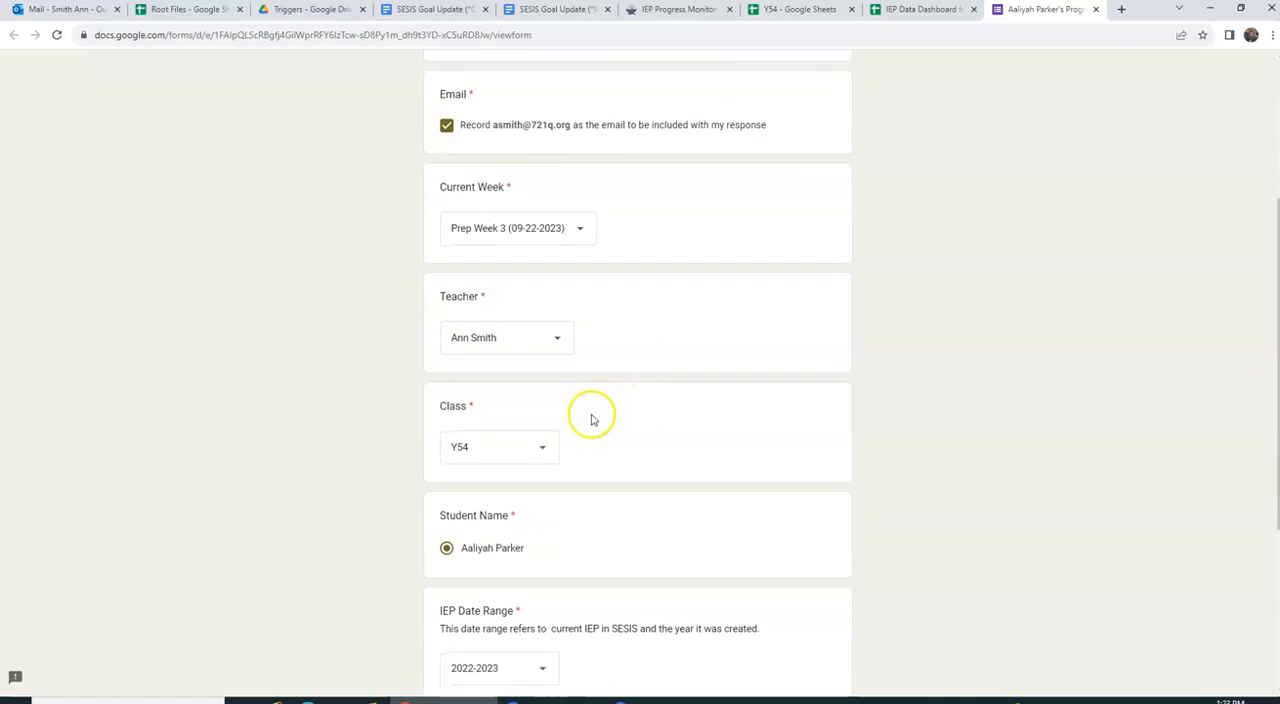
{"action": "scroll", "coordinate": [480, 500], "scroll_direction": "down", "scroll_amount": 2}
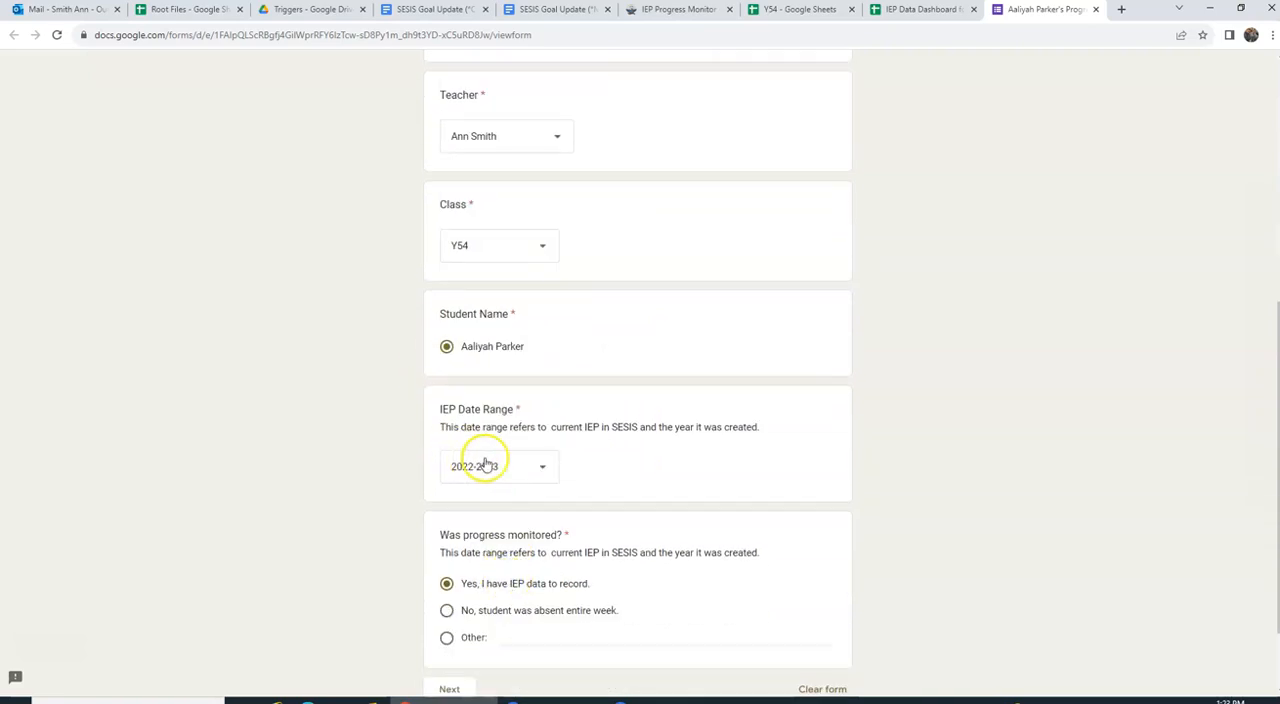
{"action": "left_click", "coordinate": [450, 686]}
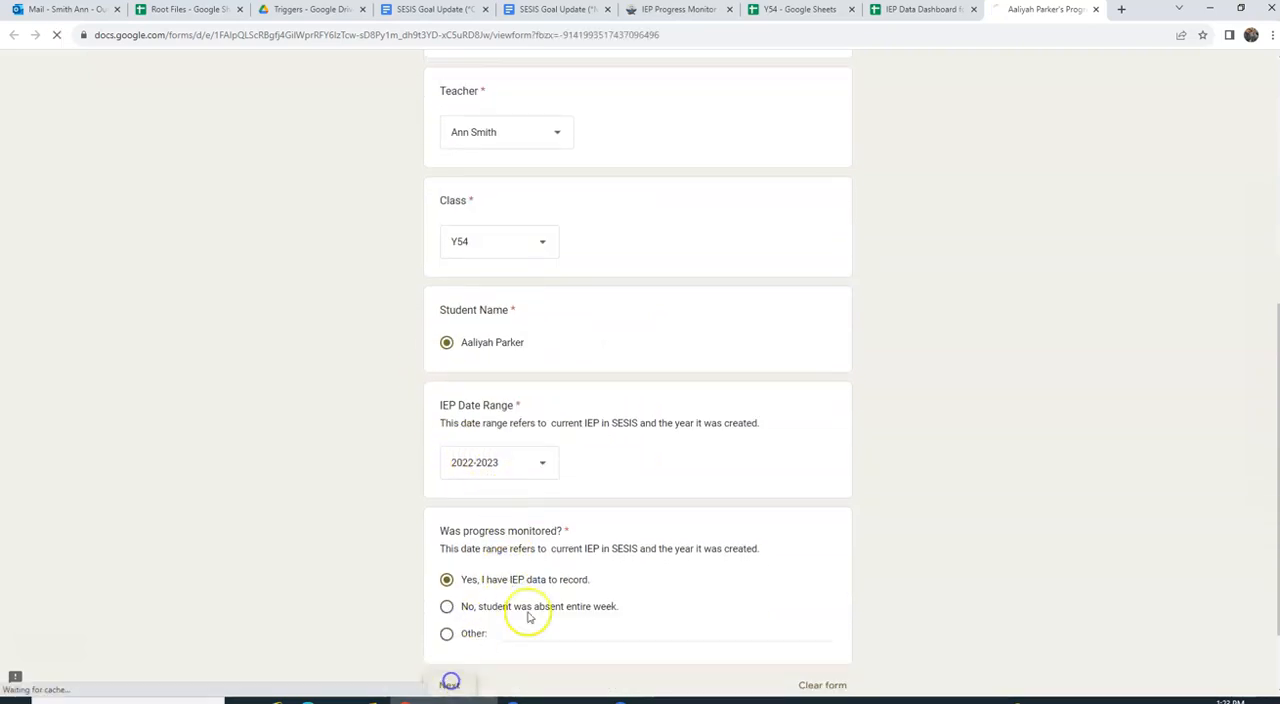
Step: Set Goal 1's level of accuracy to 60%, check its other pre-filled answers, and continue to the Goal 2 section
{"action": "scroll", "coordinate": [551, 571], "scroll_direction": "down", "scroll_amount": 5}
{"action": "scroll", "coordinate": [547, 576], "scroll_direction": "down", "scroll_amount": 1}
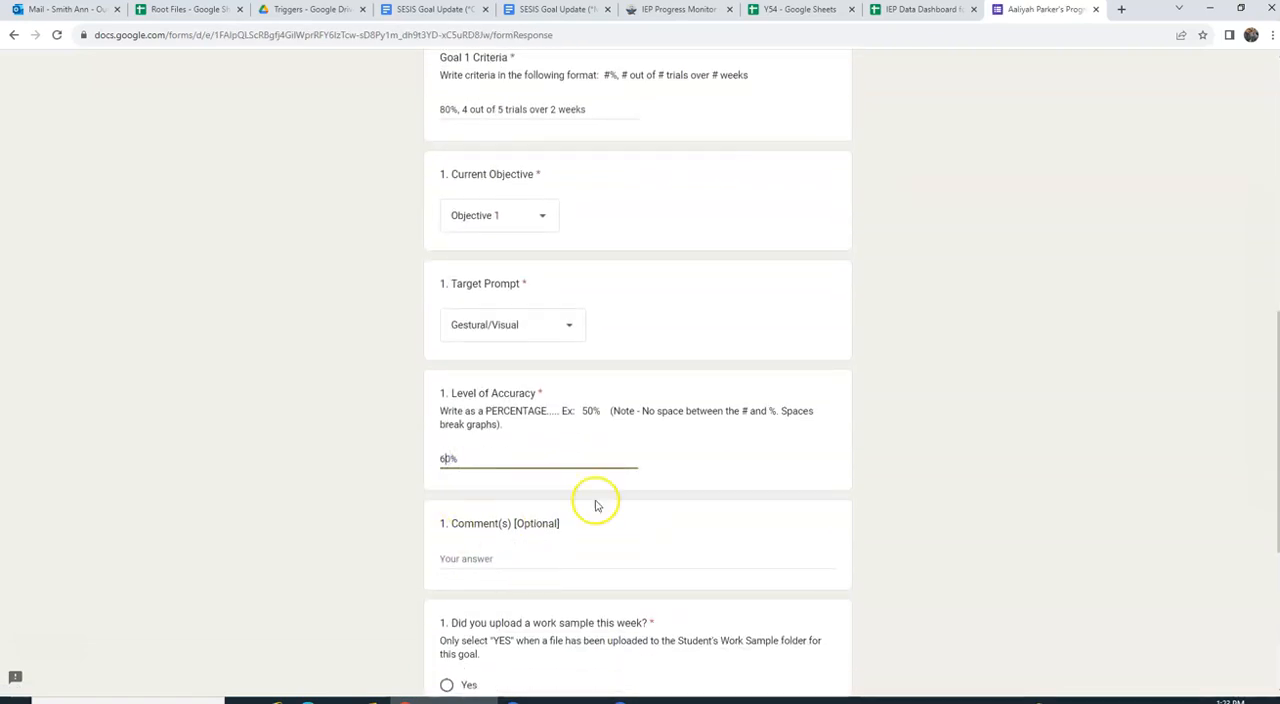
{"action": "scroll", "coordinate": [596, 505], "scroll_direction": "down", "scroll_amount": 3}
{"action": "scroll", "coordinate": [506, 620], "scroll_direction": "up", "scroll_amount": 1}
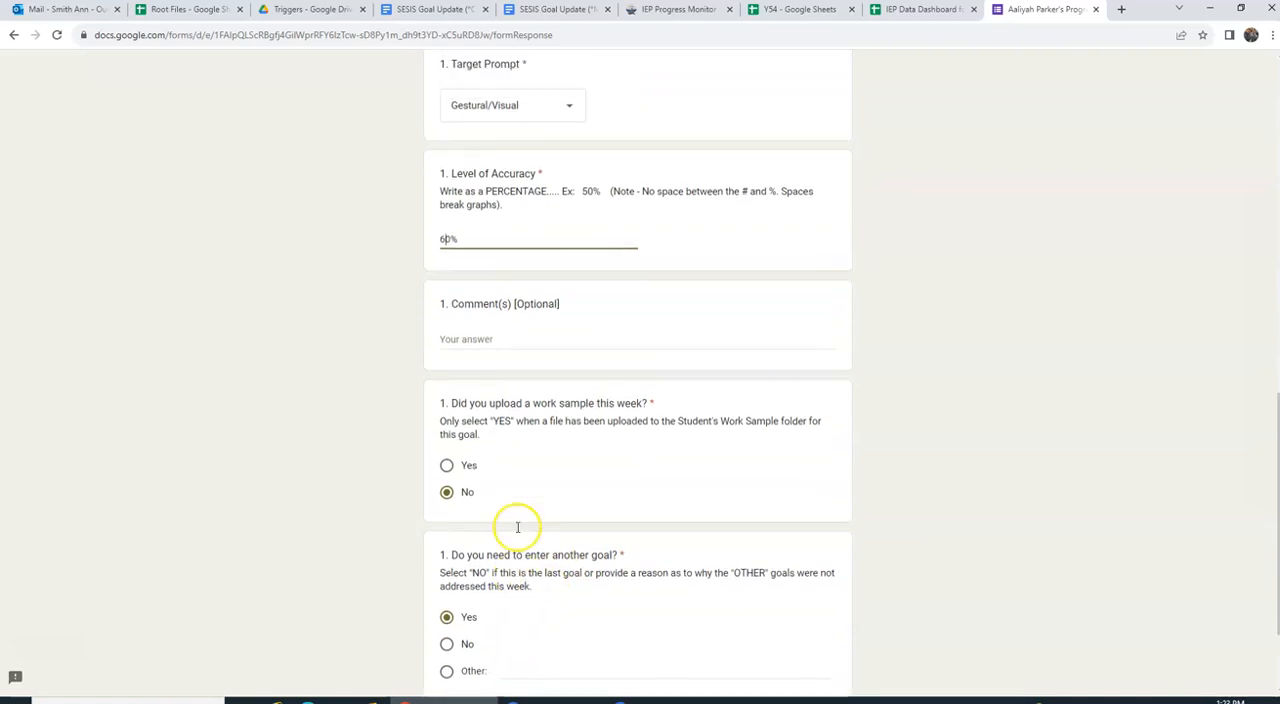
{"action": "scroll", "coordinate": [518, 527], "scroll_direction": "up", "scroll_amount": 2}
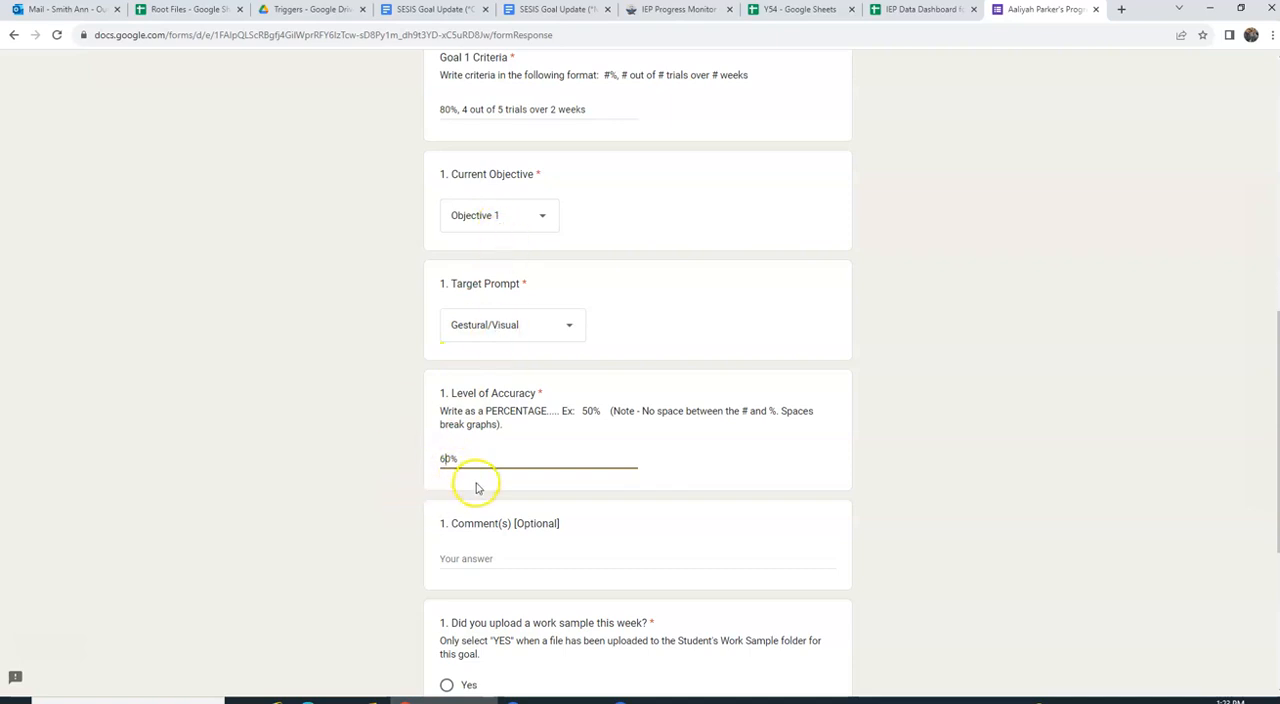
{"action": "scroll", "coordinate": [476, 487], "scroll_direction": "down", "scroll_amount": 5}
{"action": "left_click", "coordinate": [503, 587]}
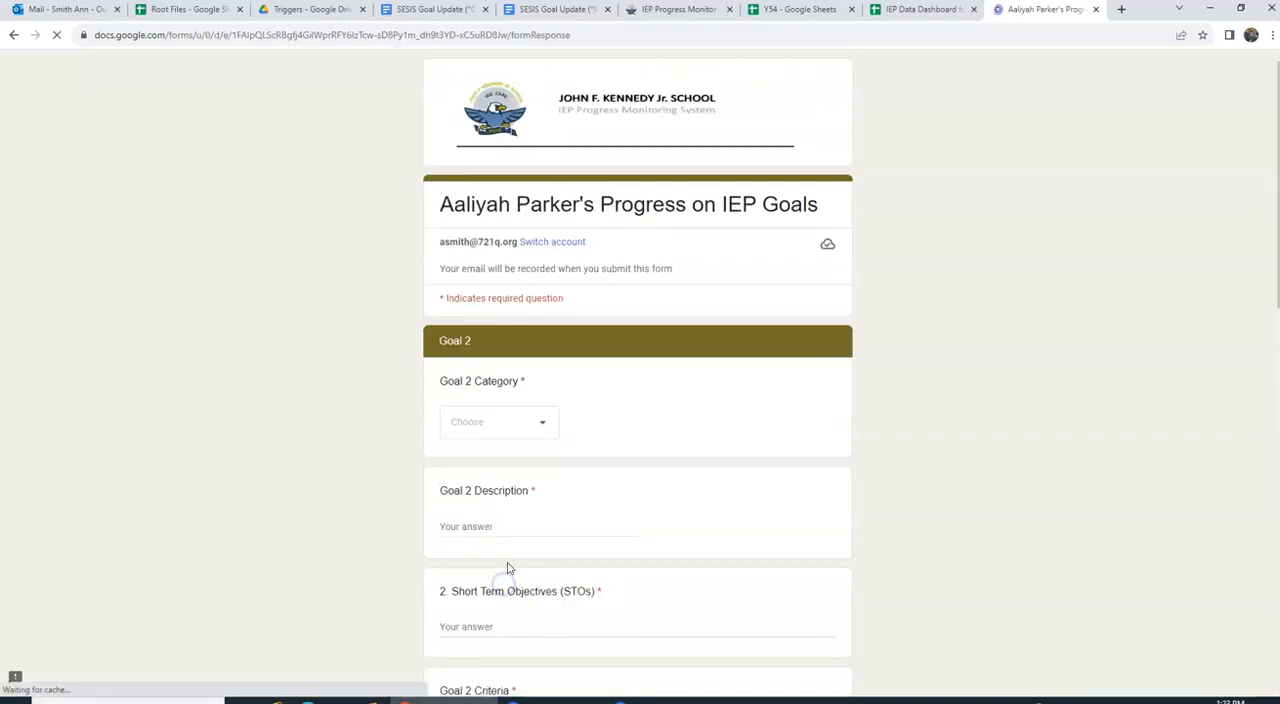
Step: Set Goal 2's level of accuracy to 60%, keep its other pre-filled answers, and continue to the Goal 3 section
{"action": "scroll", "coordinate": [507, 568], "scroll_direction": "down", "scroll_amount": 5}
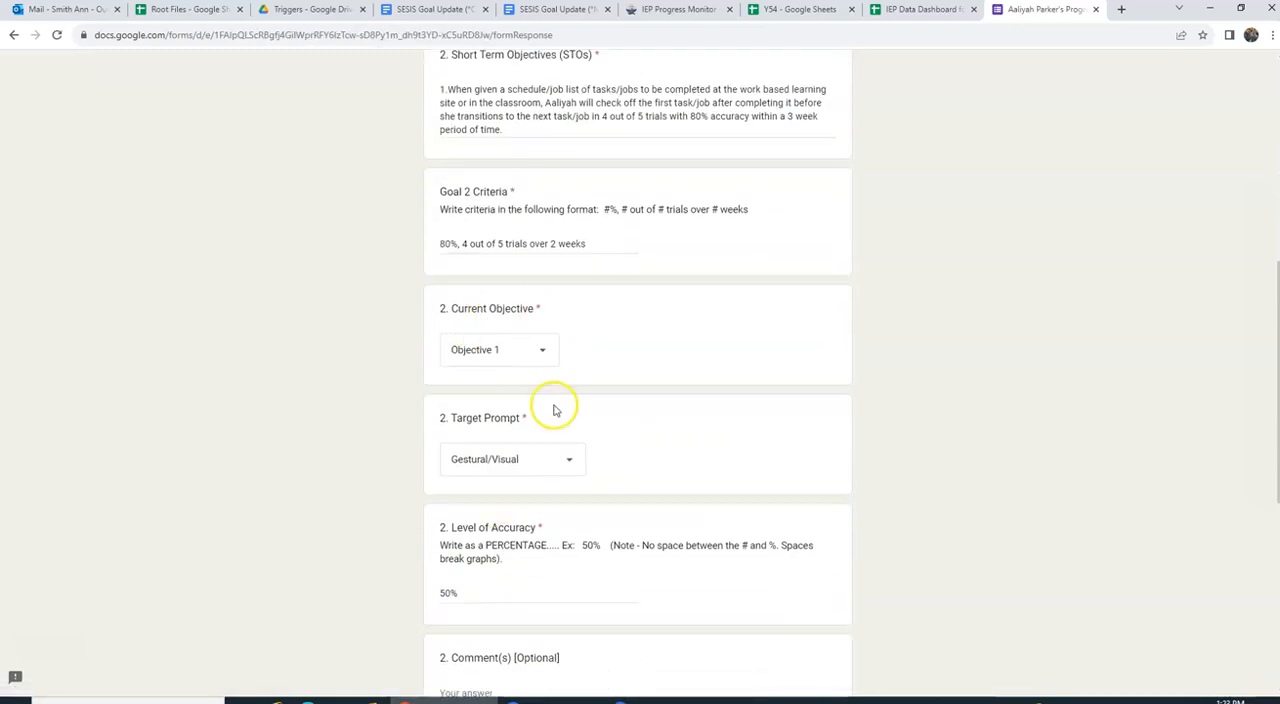
{"action": "left_click", "coordinate": [441, 591]}
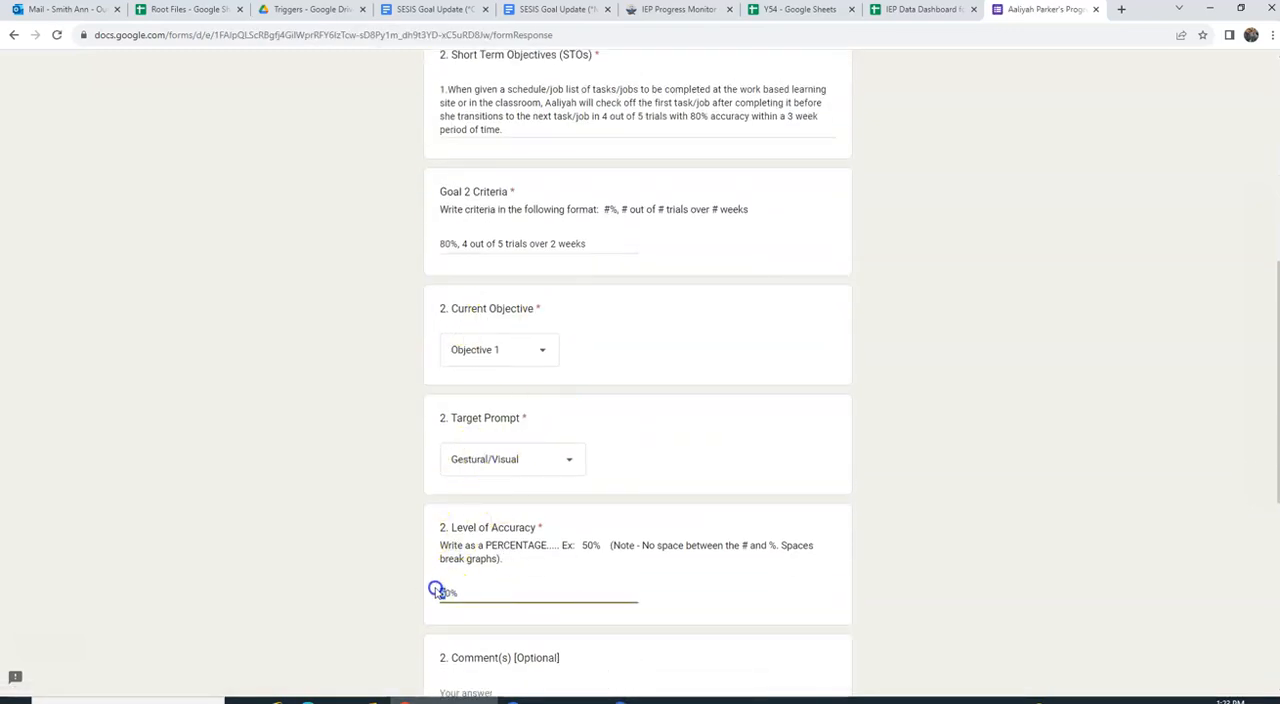
{"action": "scroll", "coordinate": [552, 571], "scroll_direction": "down", "scroll_amount": 5}
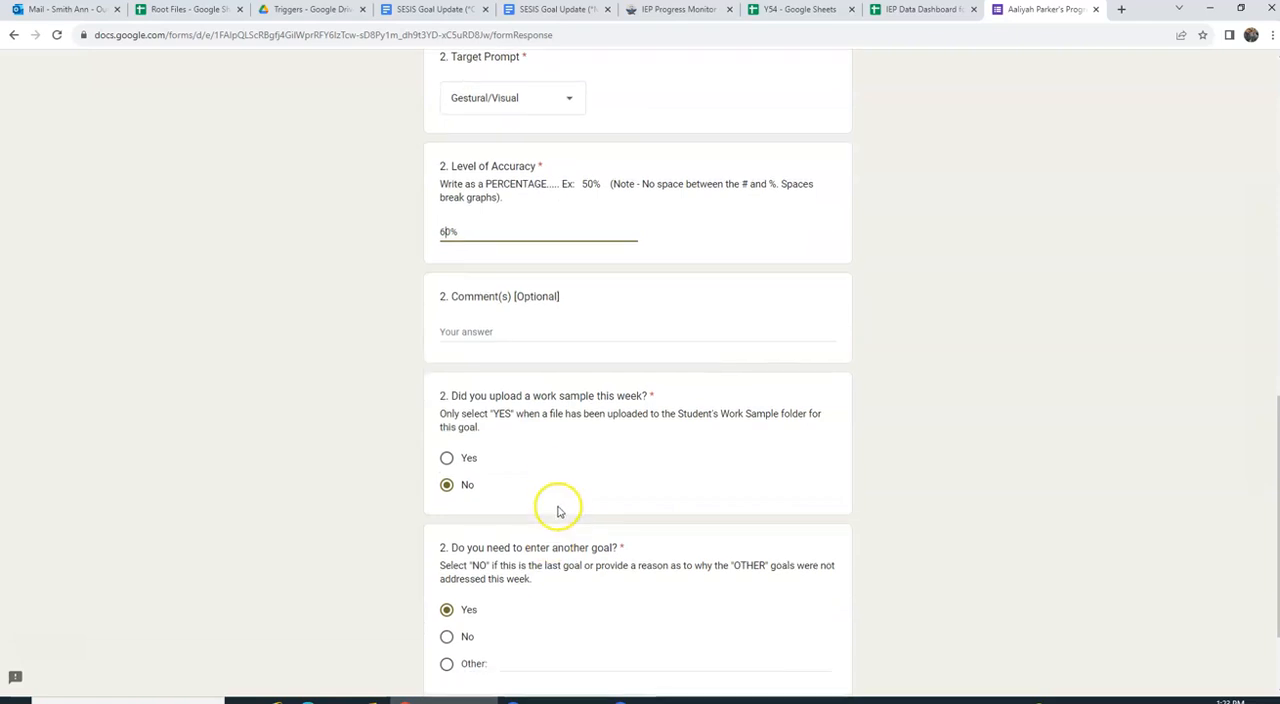
{"action": "left_click", "coordinate": [520, 590]}
{"action": "scroll", "coordinate": [528, 563], "scroll_direction": "down", "scroll_amount": 8}
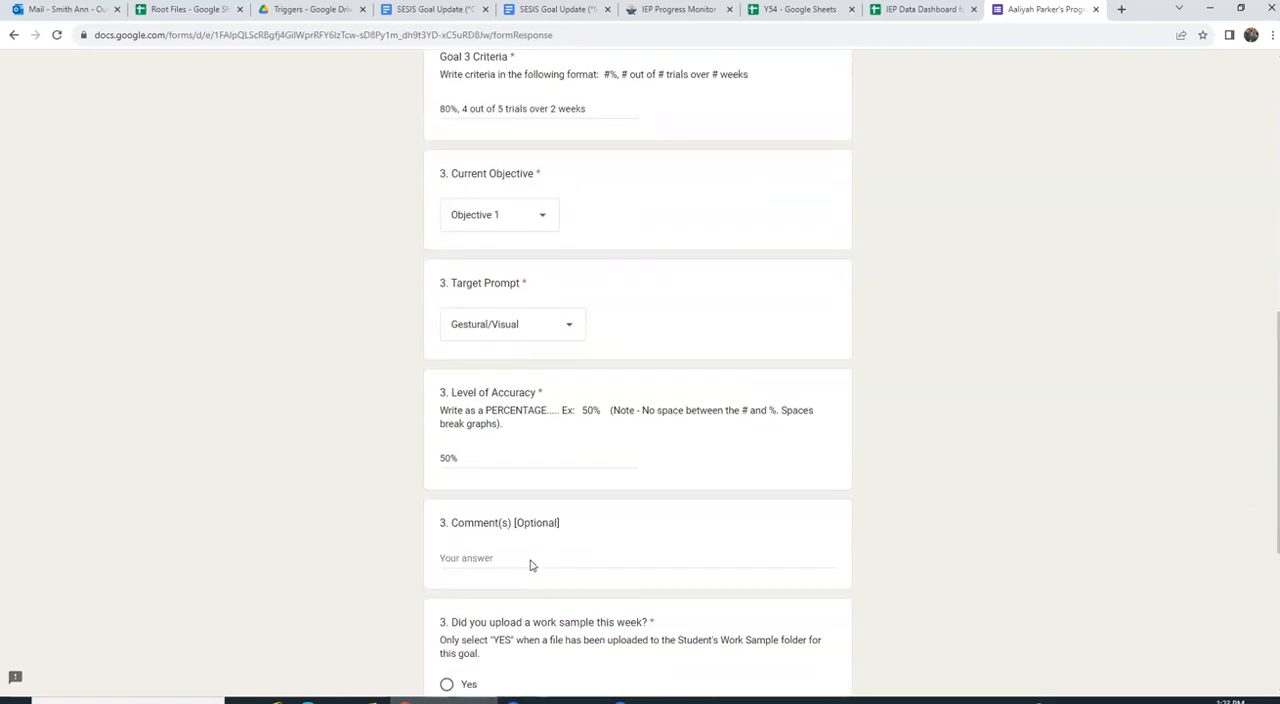
Step: Set Goal 3's level of accuracy to 60%, keep its other pre-filled answers, and continue to the Goal 4 section
{"action": "left_click_drag", "start_coordinate": [446, 324], "coordinate": [431, 324]}
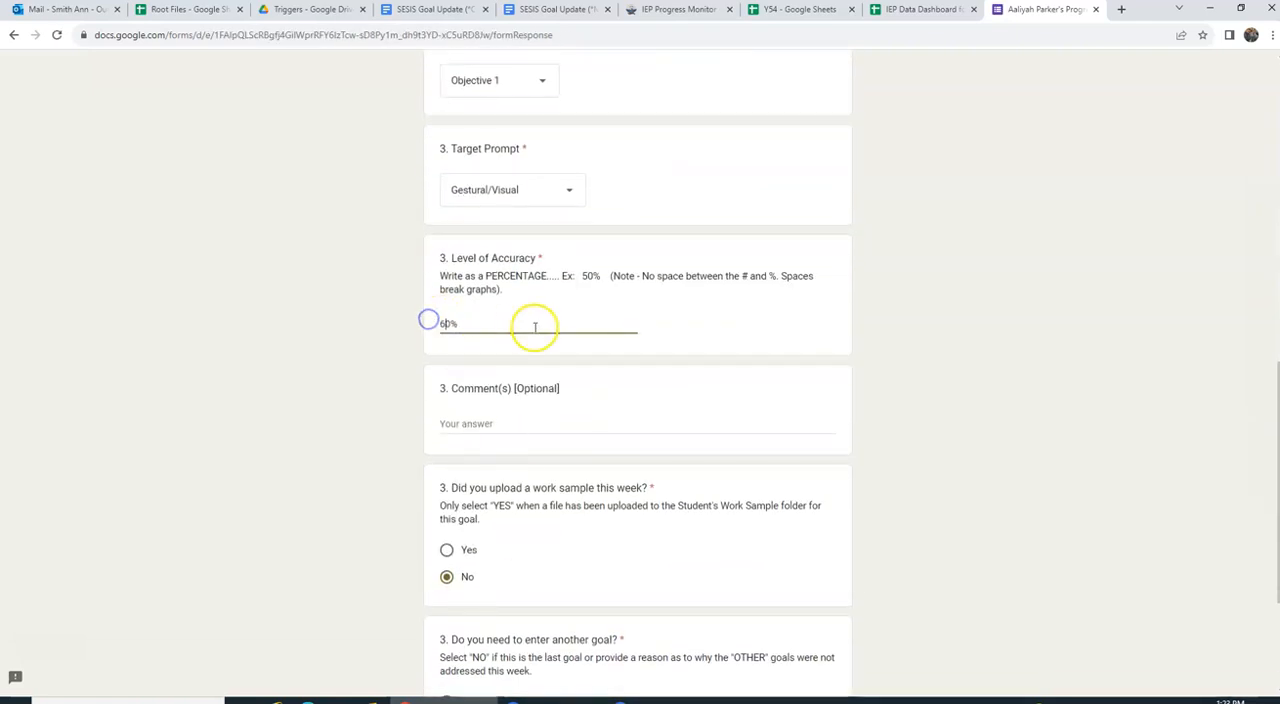
{"action": "scroll", "coordinate": [538, 400], "scroll_direction": "down", "scroll_amount": 3}
{"action": "left_click", "coordinate": [513, 583]}
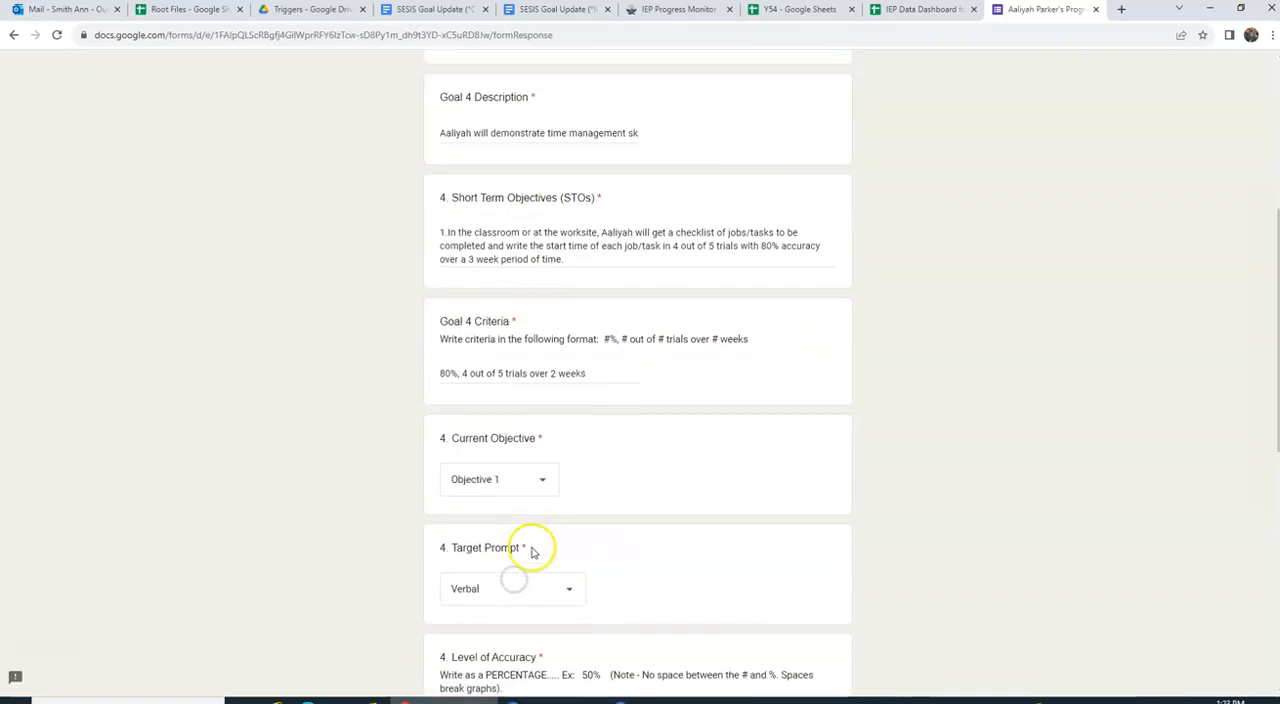
Step: Set Goal 4's level of accuracy to 60%, keep its other pre-filled answers, and continue to the Goal 5 section
{"action": "scroll", "coordinate": [531, 552], "scroll_direction": "down", "scroll_amount": 3}
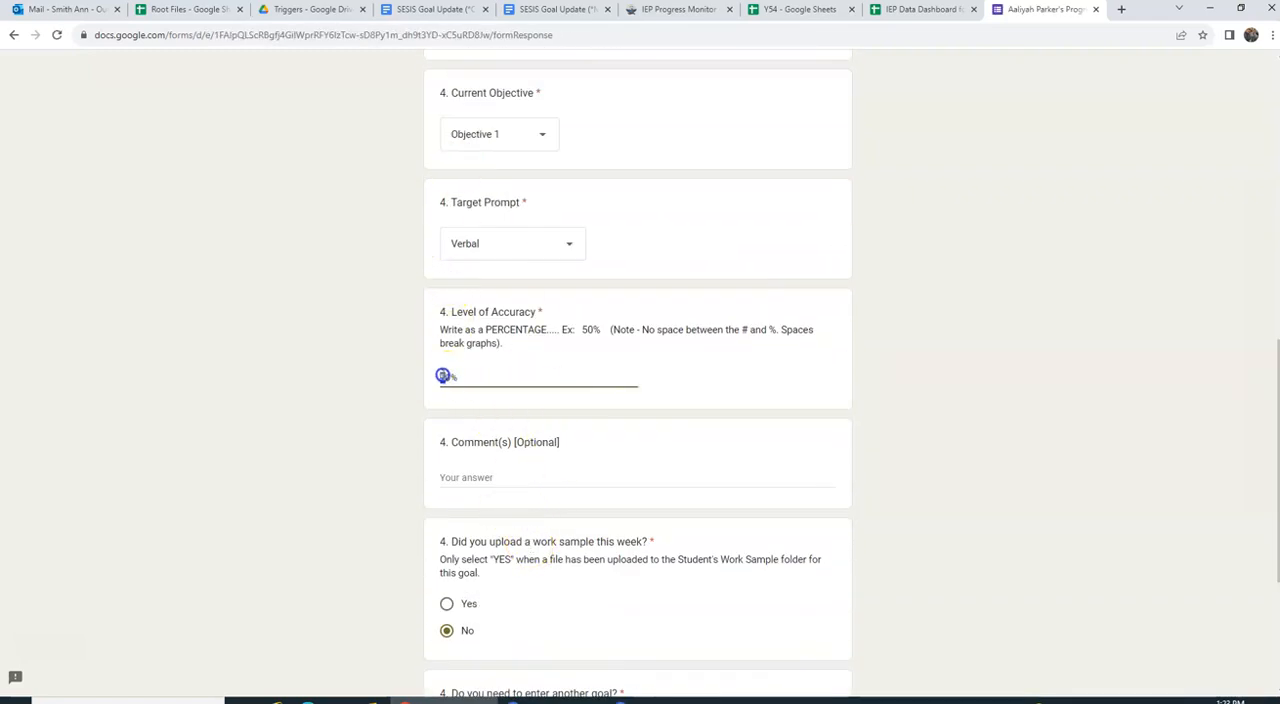
{"action": "scroll", "coordinate": [591, 451], "scroll_direction": "down", "scroll_amount": 3}
{"action": "left_click", "coordinate": [514, 587]}
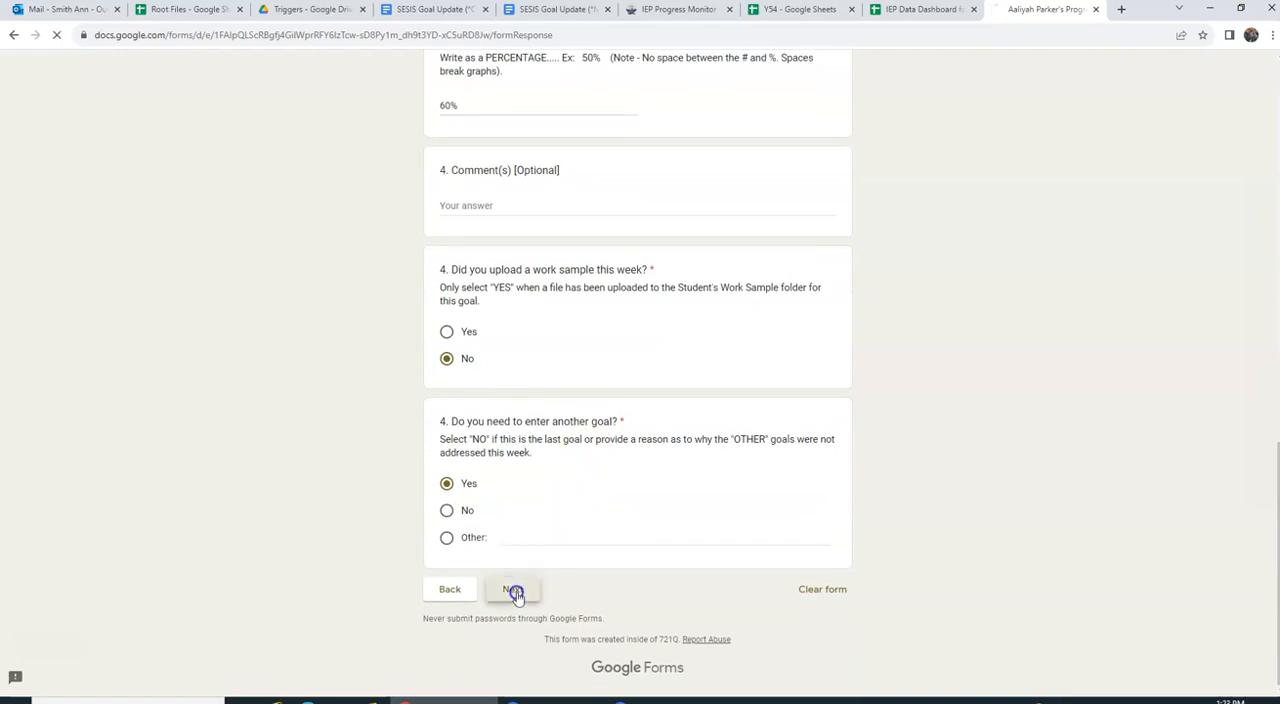
Step: Set Goal 5's level of accuracy to 60%, keep its target prompt at Gestural/Visual, and continue to the form's final page
{"action": "scroll", "coordinate": [569, 482], "scroll_direction": "down", "scroll_amount": 5}
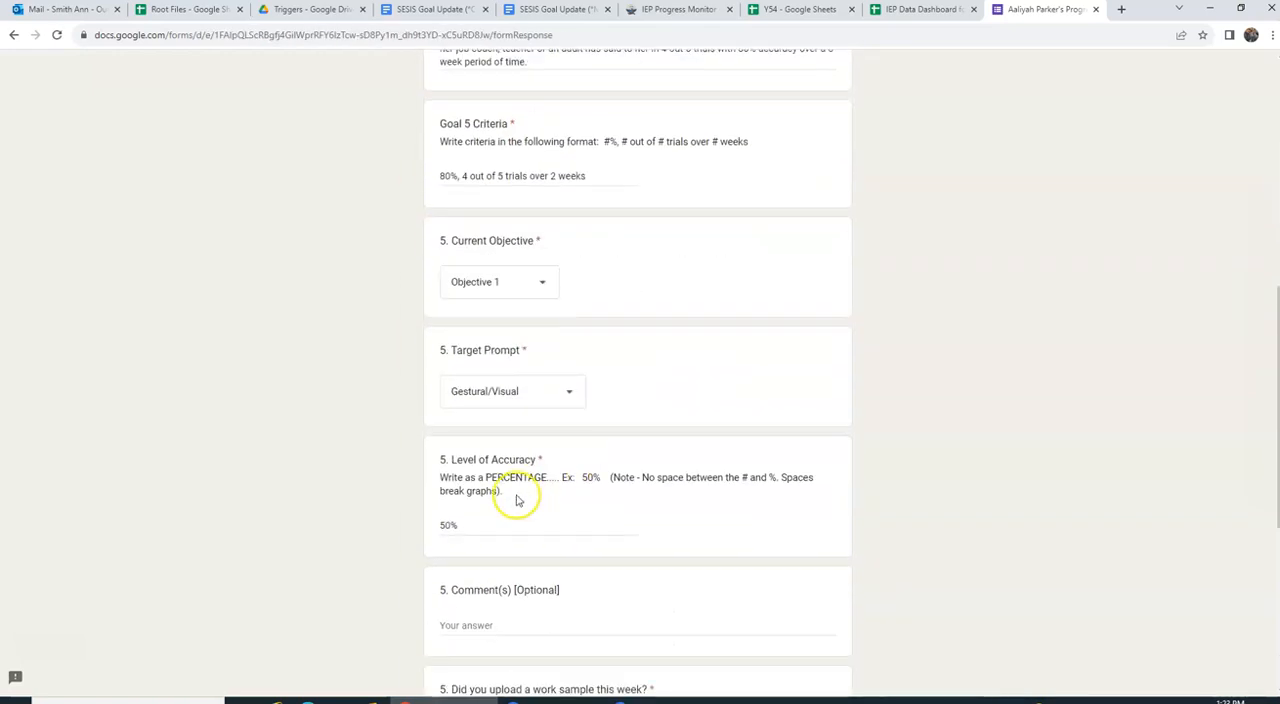
{"action": "left_click", "coordinate": [442, 525]}
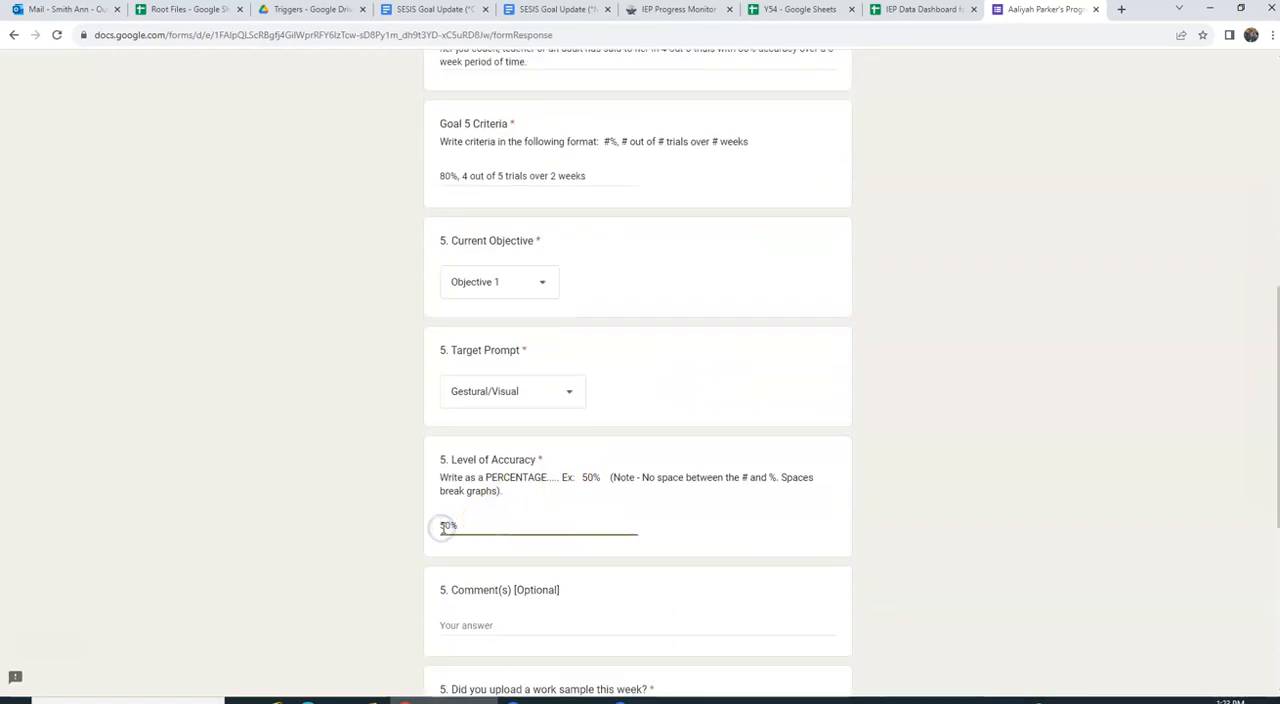
{"action": "left_click", "coordinate": [514, 392]}
{"action": "left_click", "coordinate": [519, 392]}
{"action": "scroll", "coordinate": [551, 449], "scroll_direction": "down", "scroll_amount": 2}
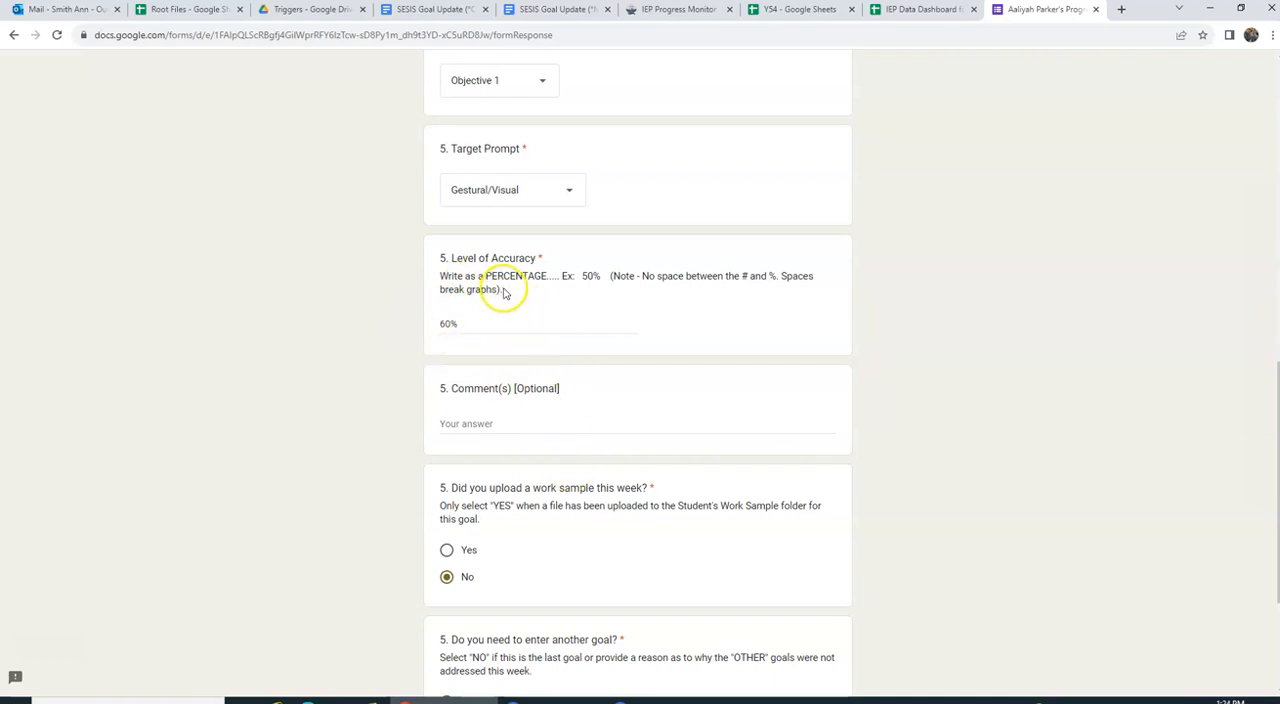
{"action": "left_click", "coordinate": [527, 193]}
{"action": "left_click", "coordinate": [528, 193]}
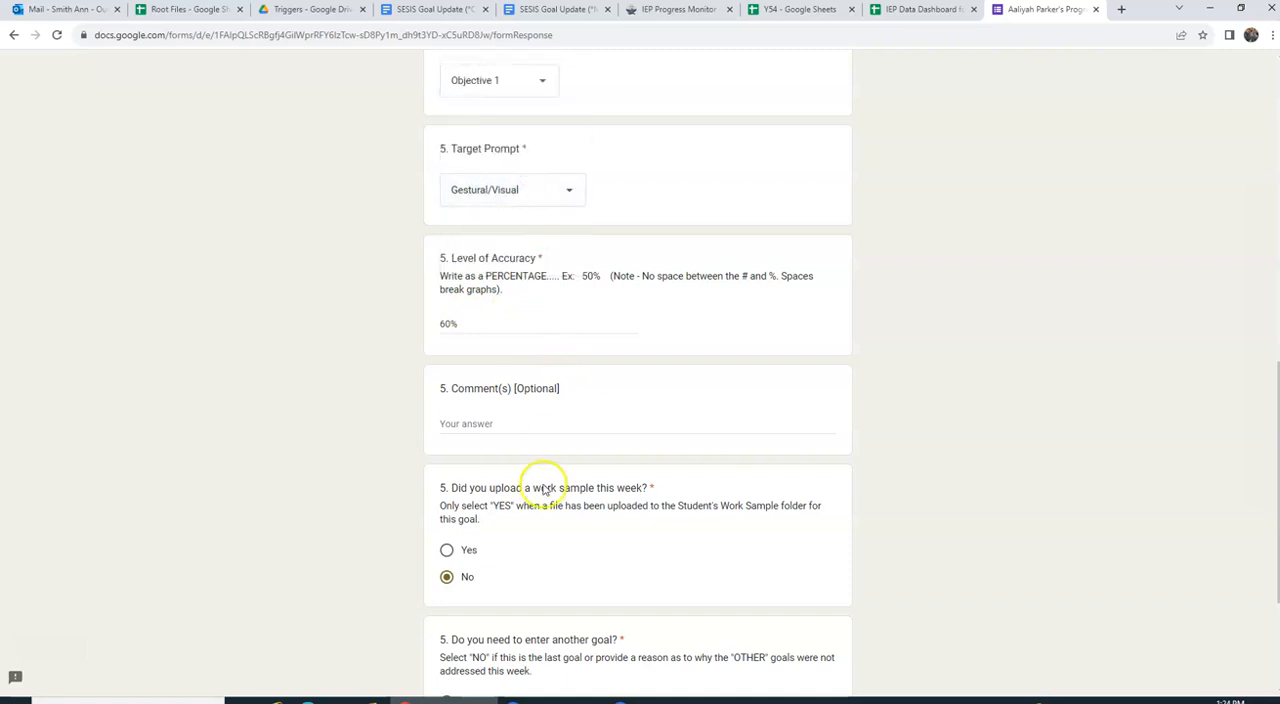
{"action": "scroll", "coordinate": [543, 490], "scroll_direction": "down", "scroll_amount": 3}
{"action": "left_click", "coordinate": [507, 587]}
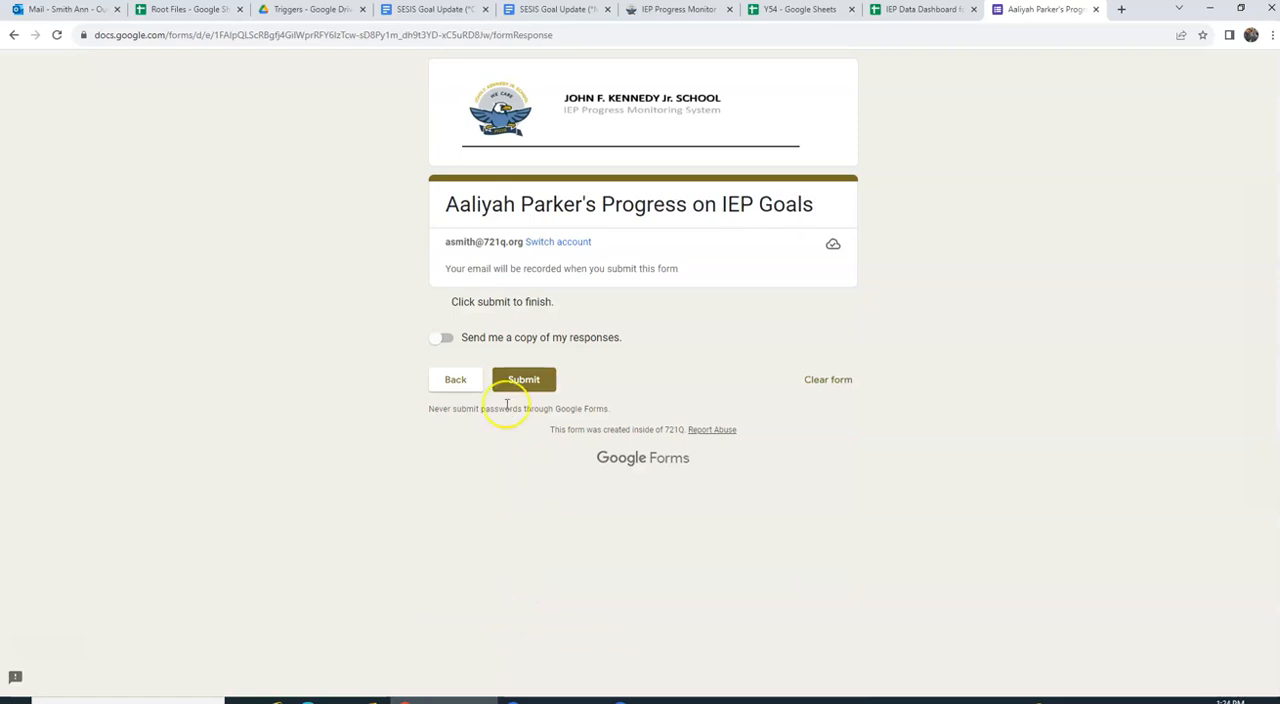
Step: Go back to recheck the Goal 5 answers, return to the final page, and submit the progress form
{"action": "left_click", "coordinate": [458, 383]}
{"action": "scroll", "coordinate": [594, 395], "scroll_direction": "down", "scroll_amount": 10}
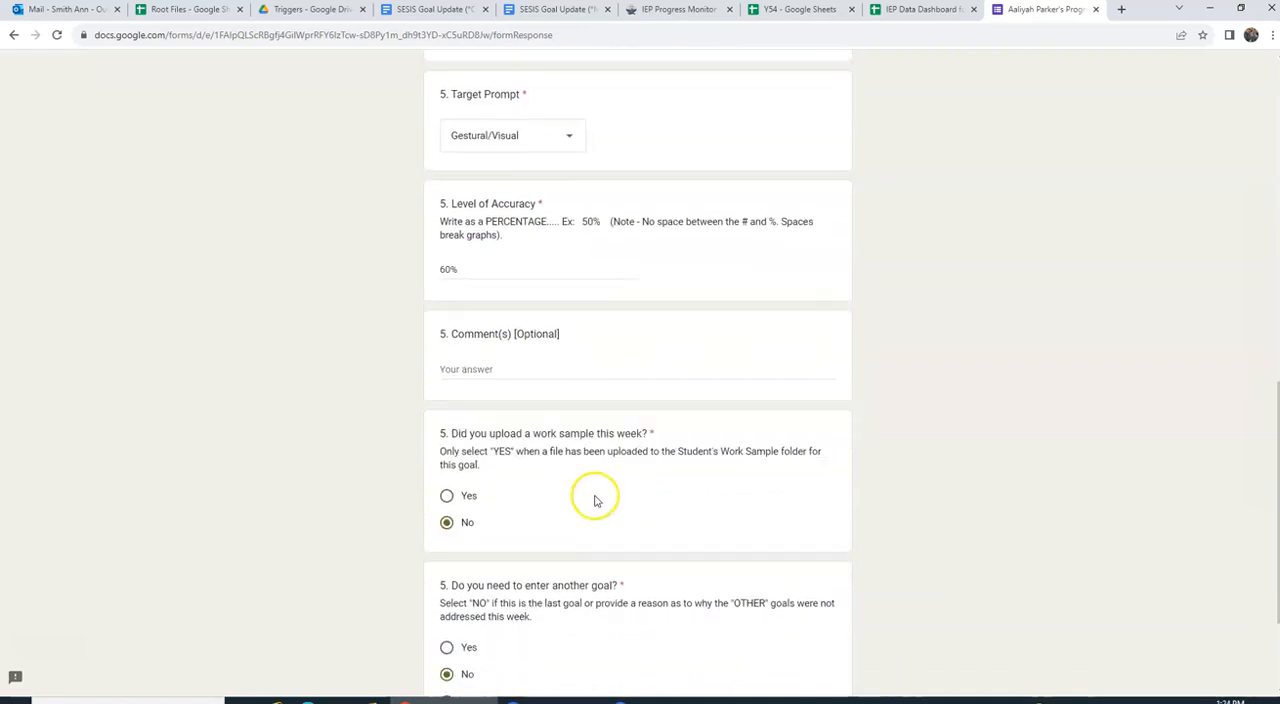
{"action": "scroll", "coordinate": [594, 500], "scroll_direction": "down", "scroll_amount": 3}
{"action": "left_click", "coordinate": [520, 585]}
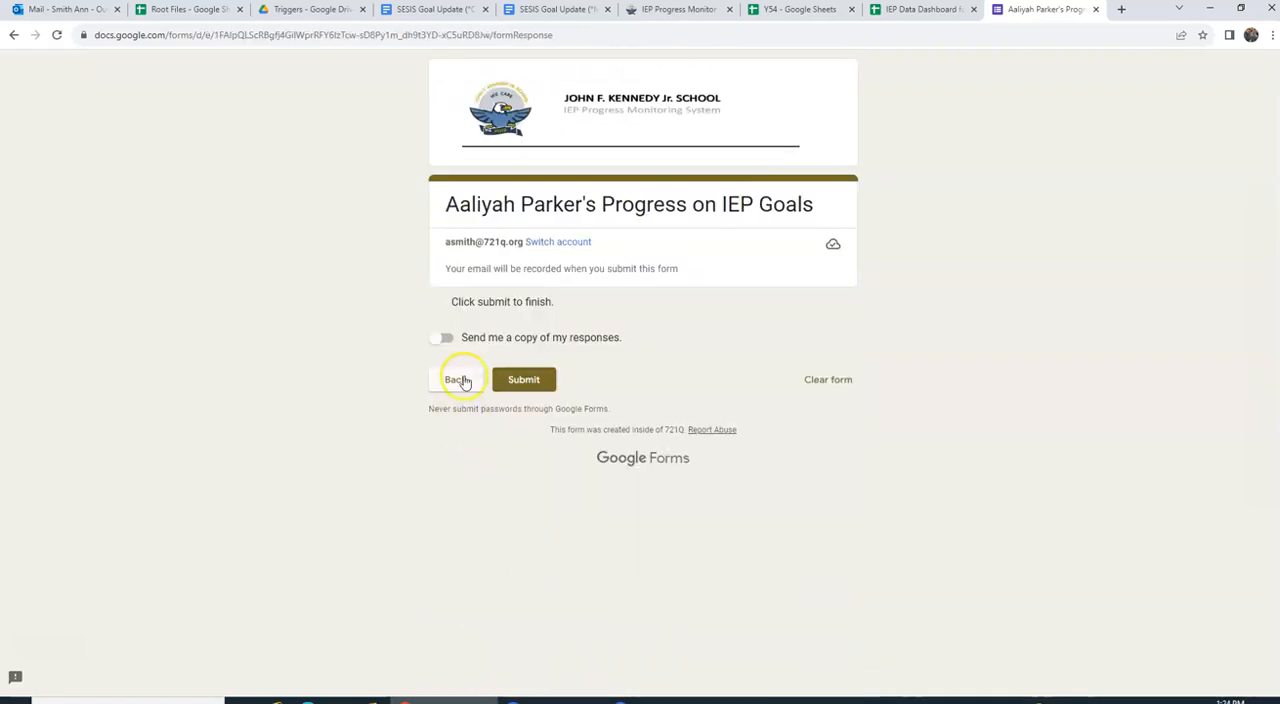
{"action": "left_click", "coordinate": [458, 338]}
{"action": "left_click", "coordinate": [543, 380]}
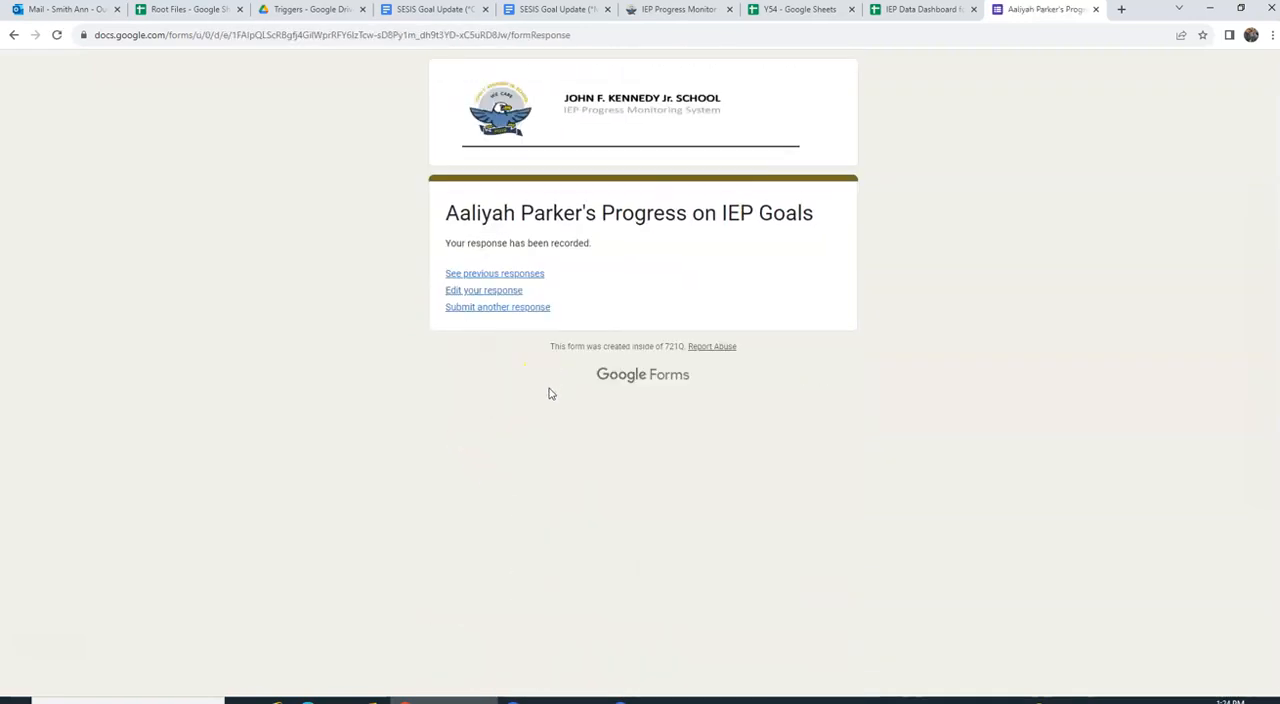
Step: Close the submitted form, the student's IEP data dashboard and the class Y54 sheet
{"action": "left_click", "coordinate": [1097, 10]}
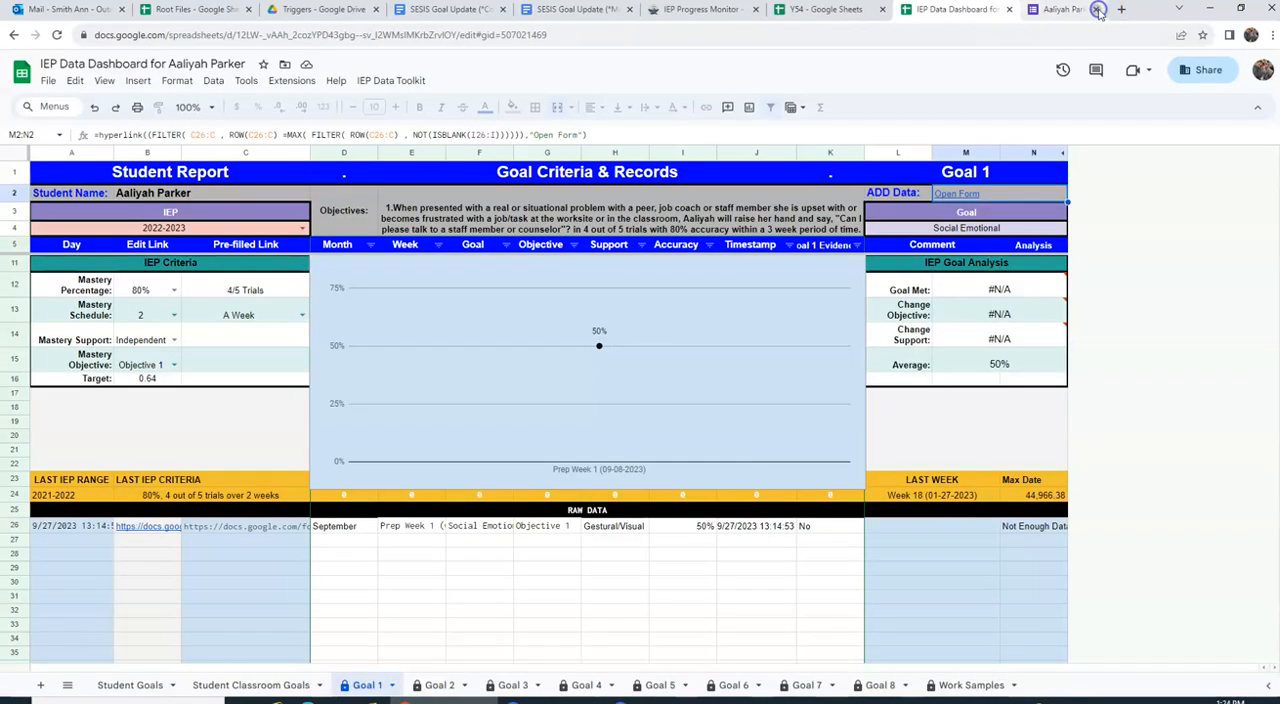
{"action": "left_click", "coordinate": [1095, 10]}
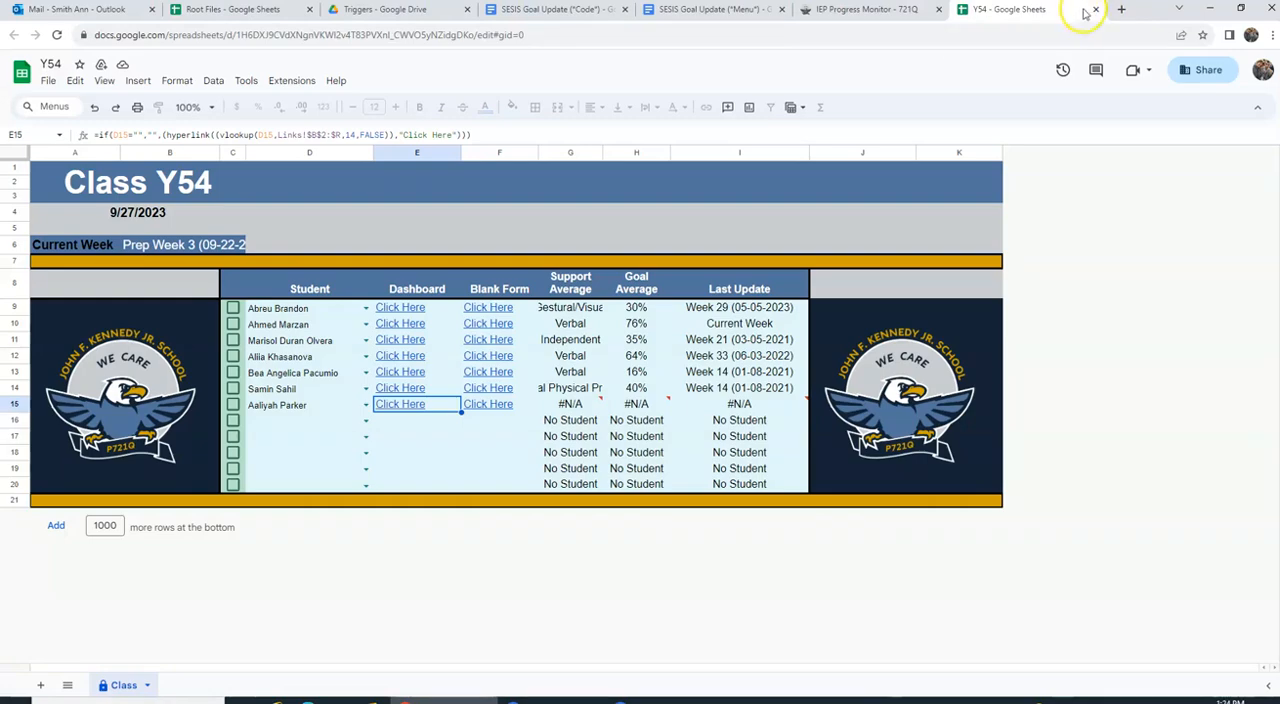
{"action": "left_click", "coordinate": [1096, 9]}
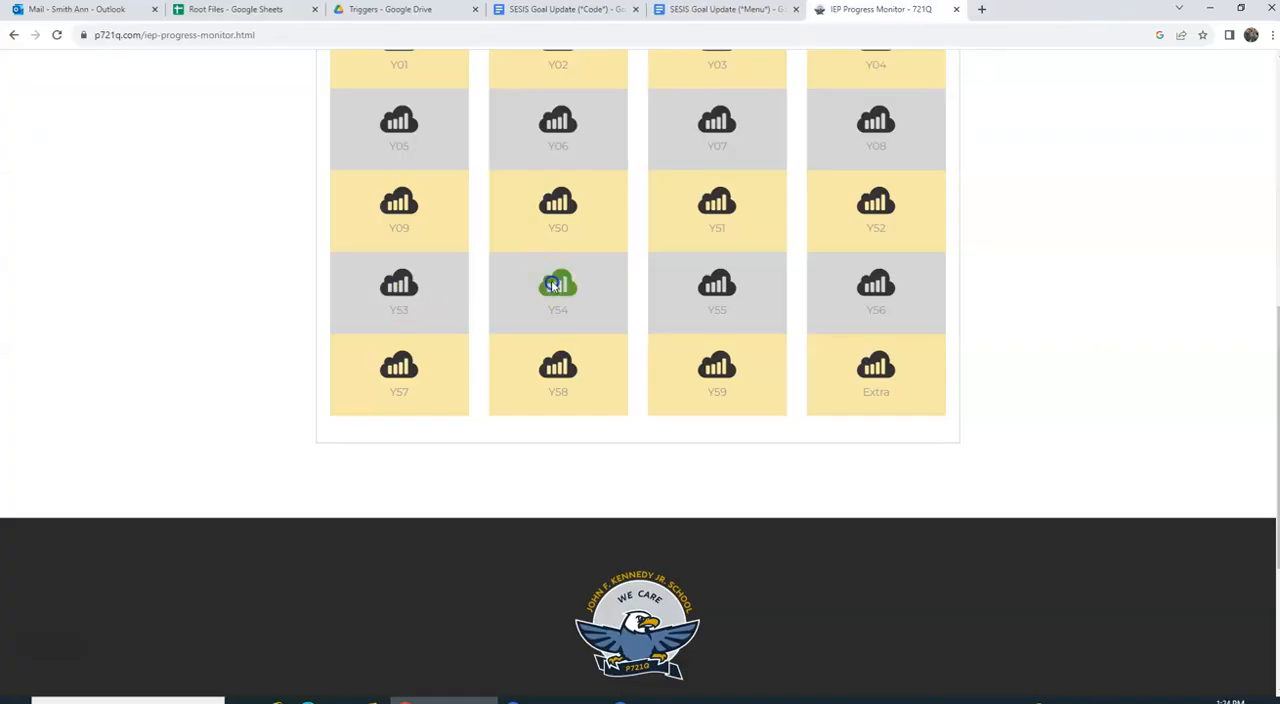
Step: Reopen class Y54 from the IEP Progress Monitor page and view the Goal 1 graph in the row 15 student's dashboard
{"action": "left_click", "coordinate": [553, 287]}
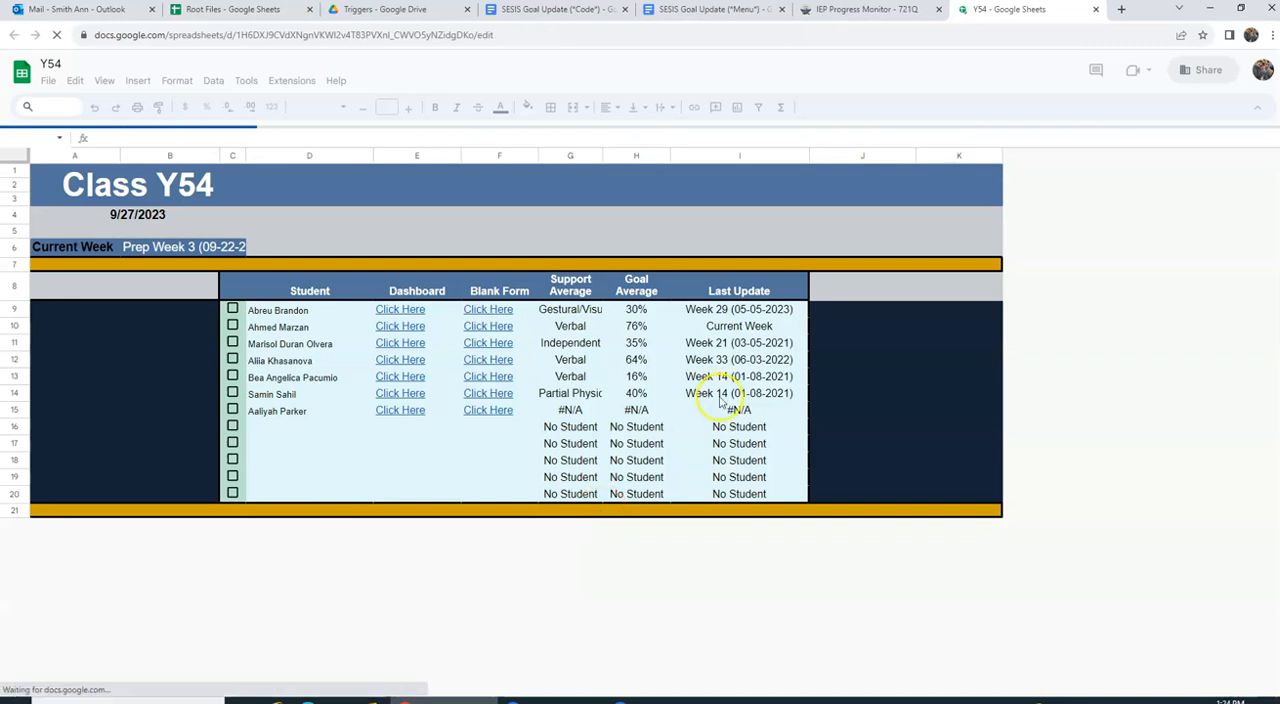
{"action": "left_click", "coordinate": [412, 403]}
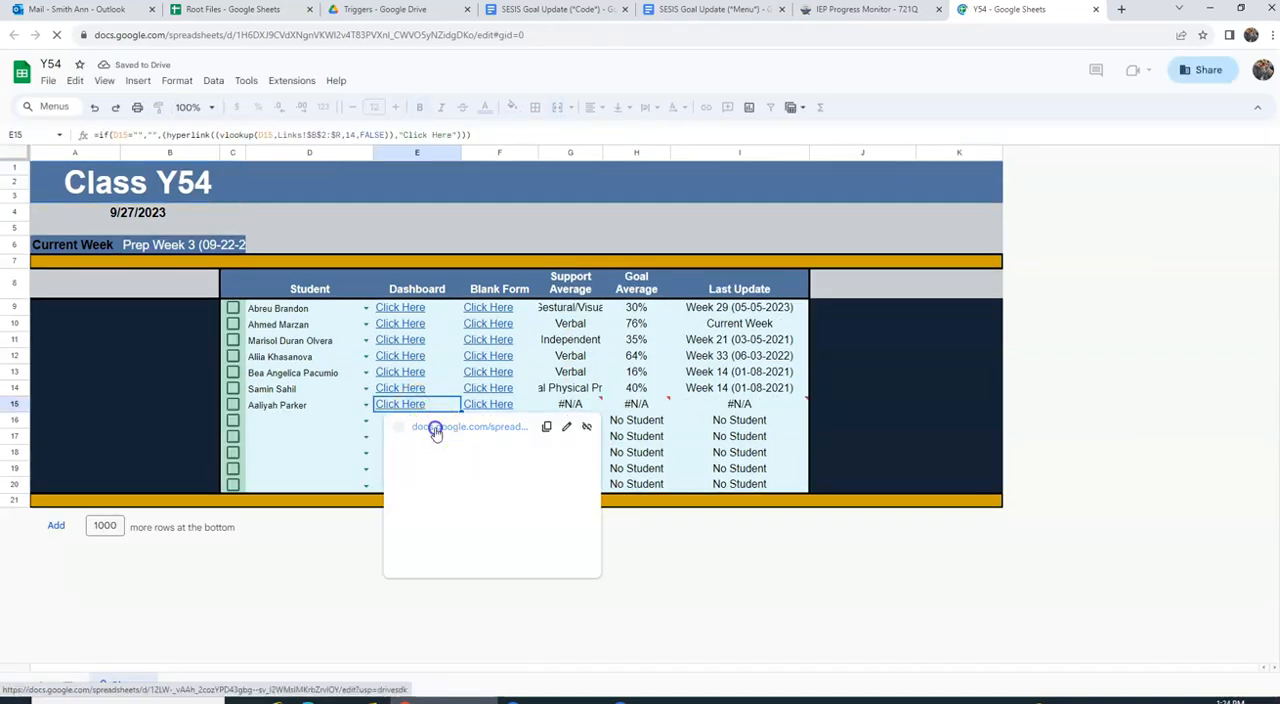
{"action": "left_click", "coordinate": [435, 428]}
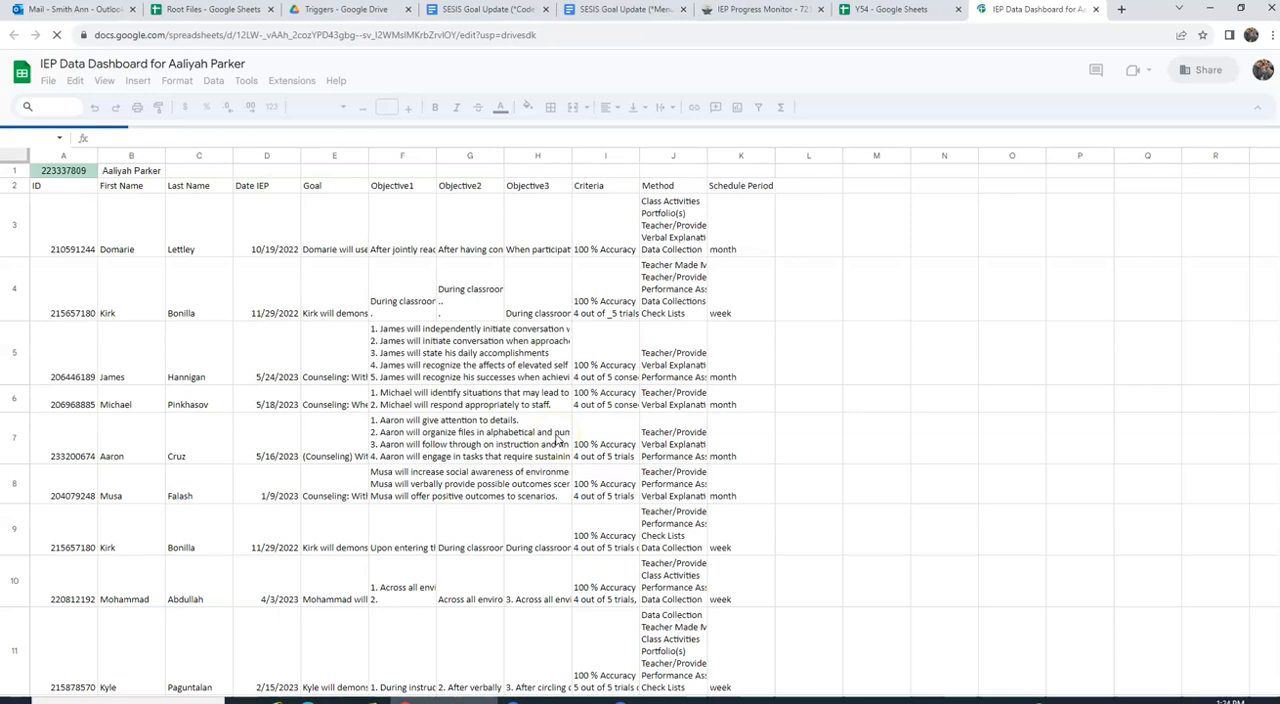
{"action": "left_click", "coordinate": [360, 686]}
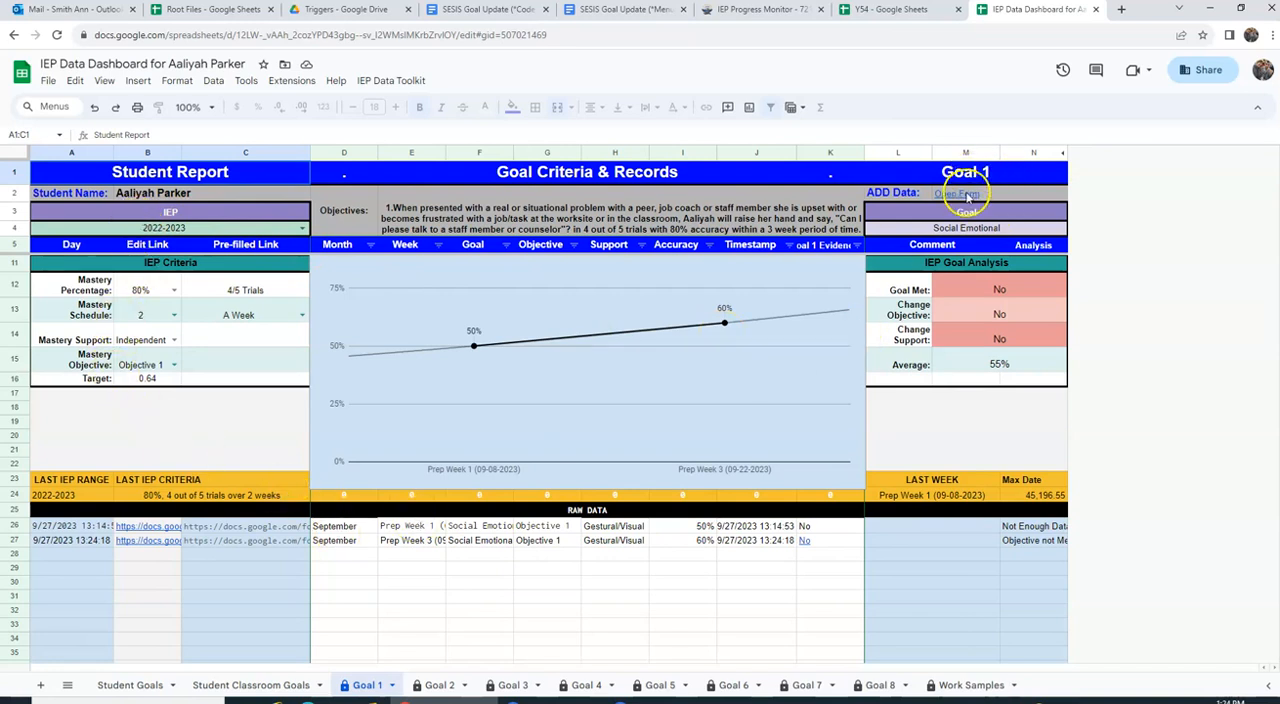
{"action": "mouse_move", "coordinate": [966, 195]}
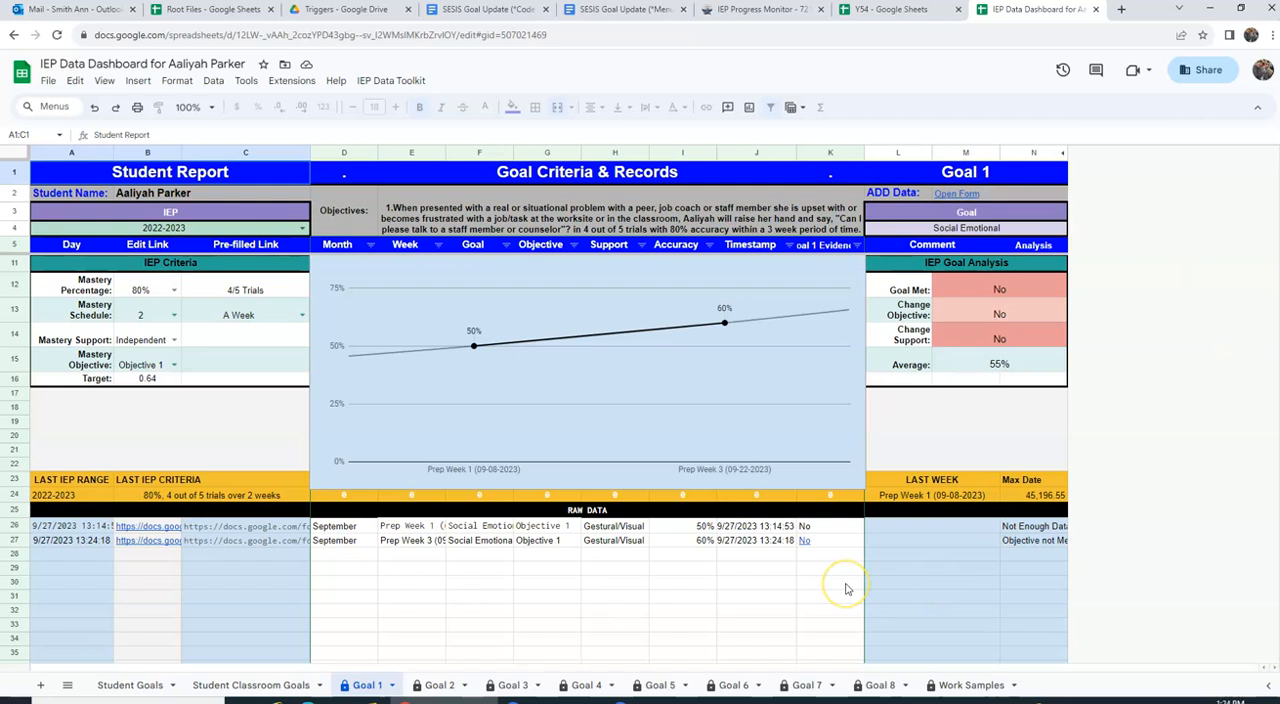